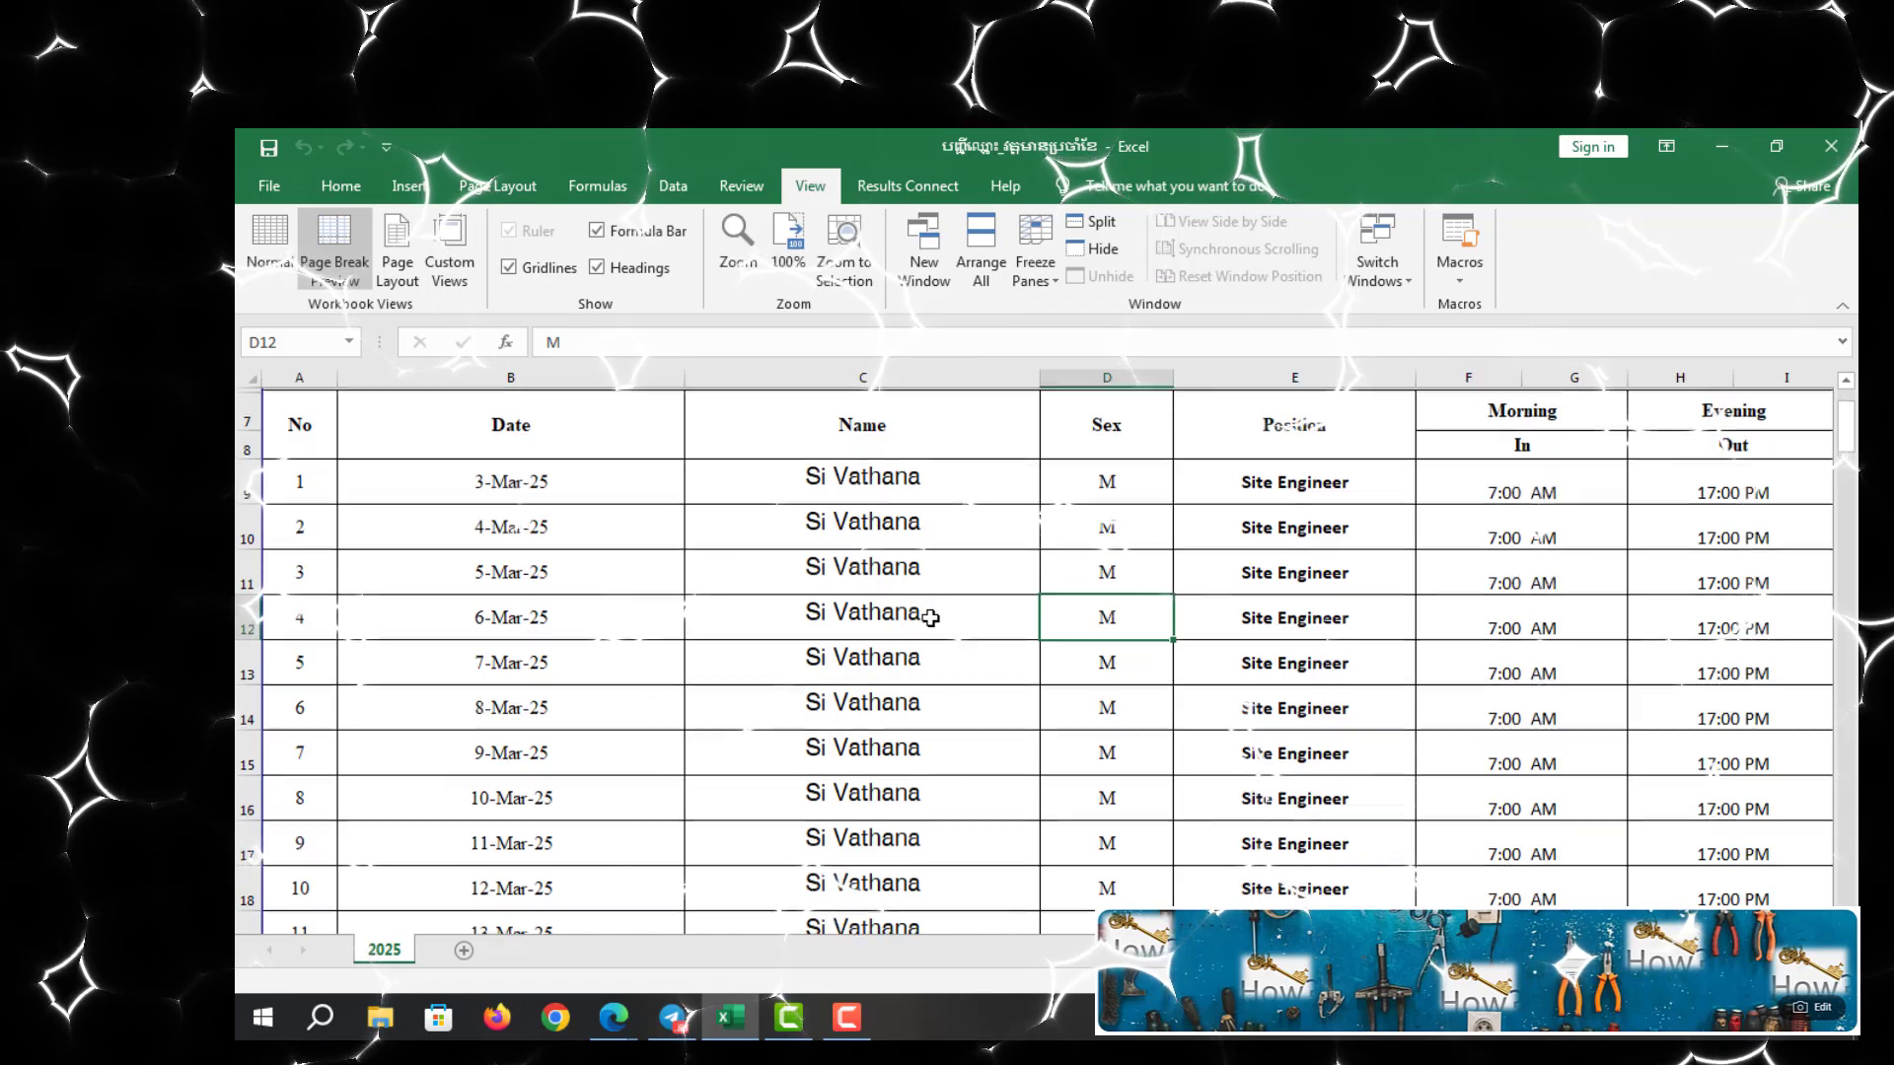
Examine the staff attendance sheet from its title down to the signature block and across its remaining columns
{"action": "scroll", "coordinate": [925, 617], "scroll_direction": "up", "scroll_amount": 2}
{"action": "scroll", "coordinate": [925, 616], "scroll_direction": "down", "scroll_amount": 12}
{"action": "scroll", "coordinate": [925, 617], "scroll_direction": "up", "scroll_amount": 12}
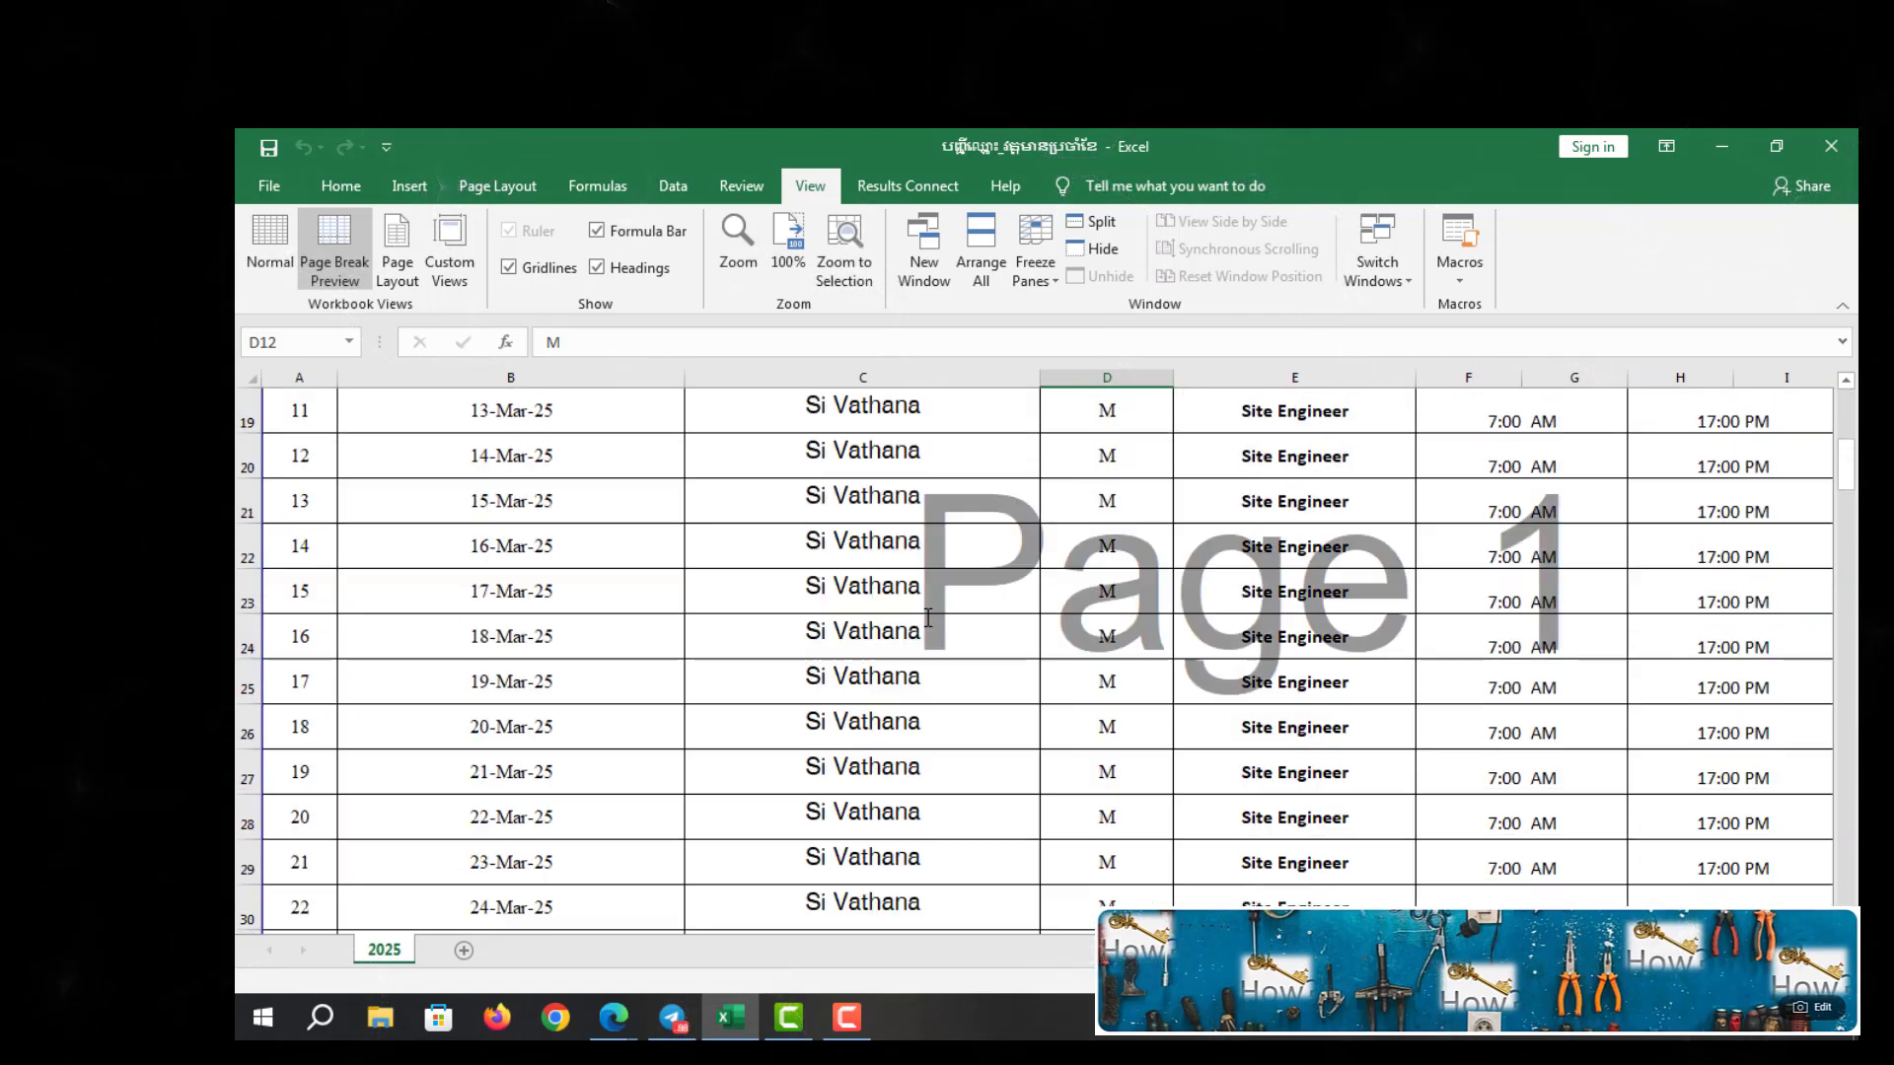
{"action": "scroll", "coordinate": [928, 616], "scroll_direction": "down", "scroll_amount": 11}
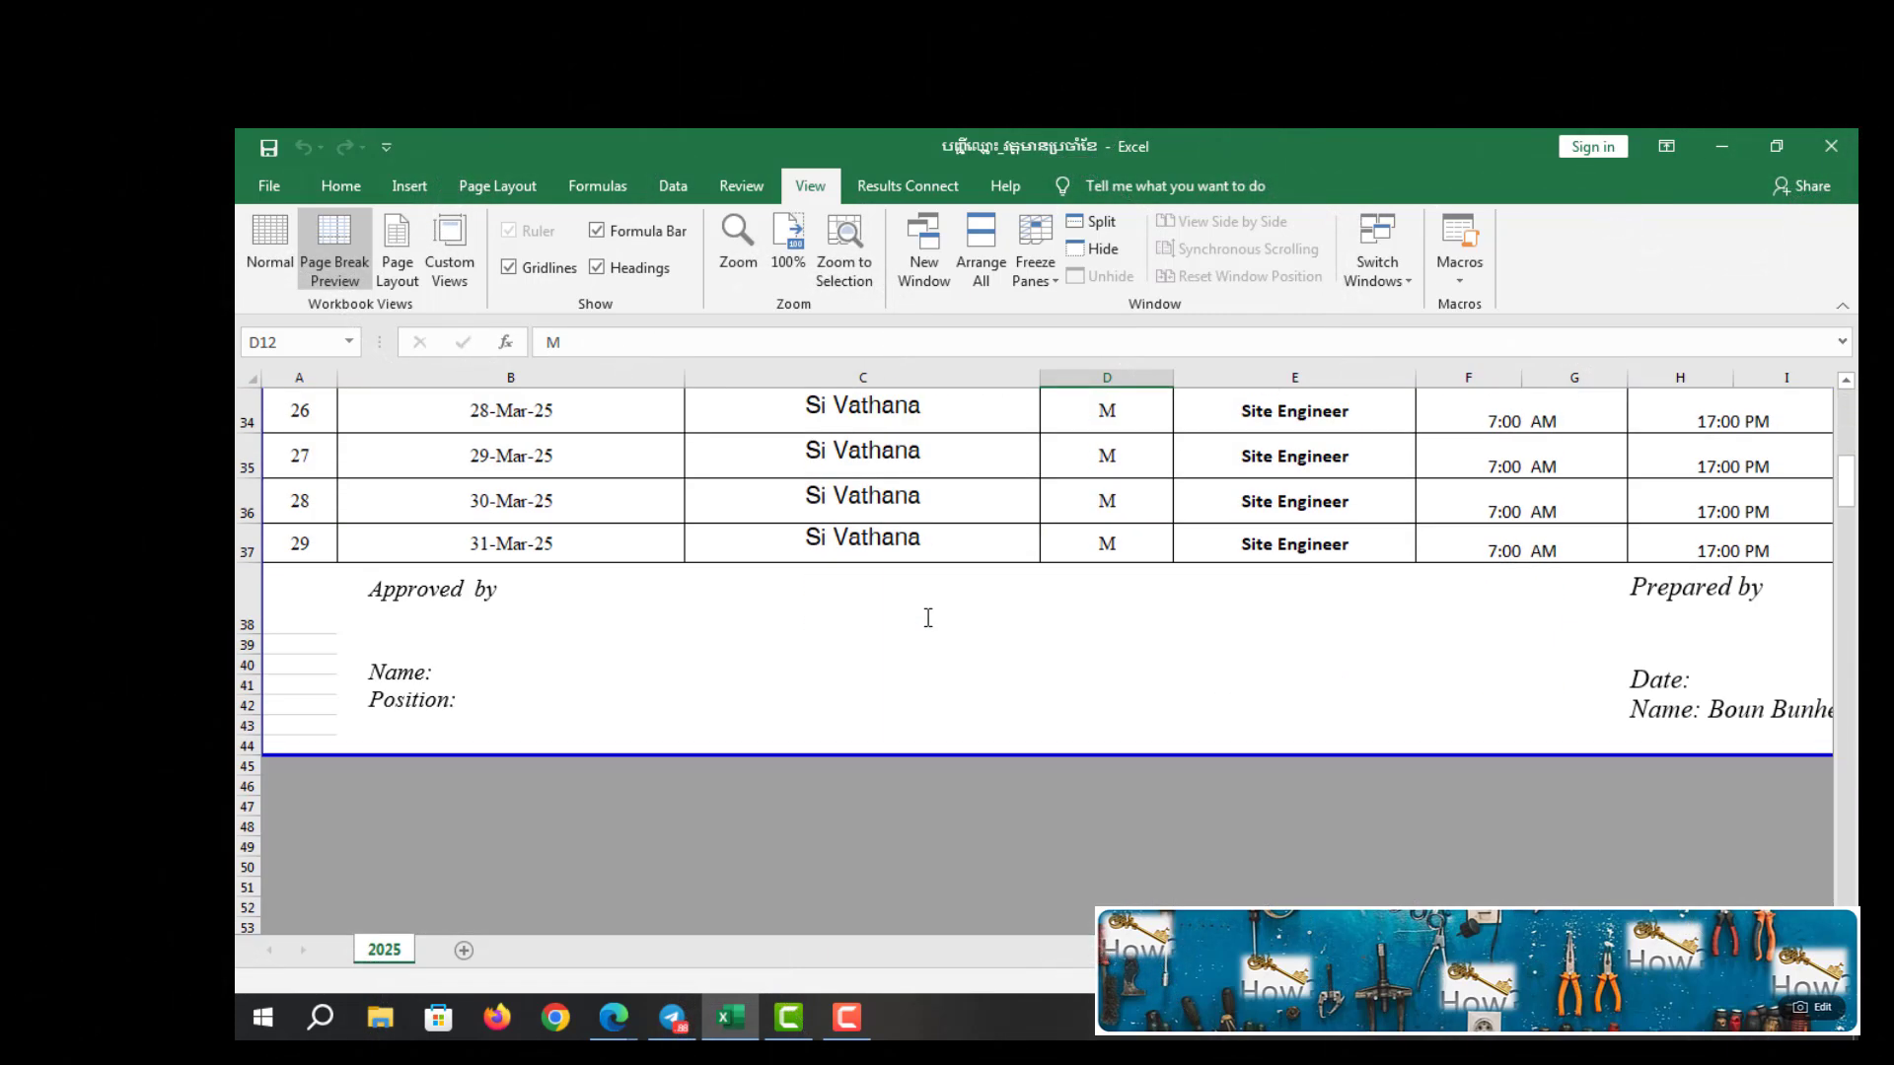
{"action": "scroll", "coordinate": [928, 616], "scroll_direction": "up", "scroll_amount": 10}
{"action": "scroll", "coordinate": [929, 618], "scroll_direction": "up", "scroll_amount": 1}
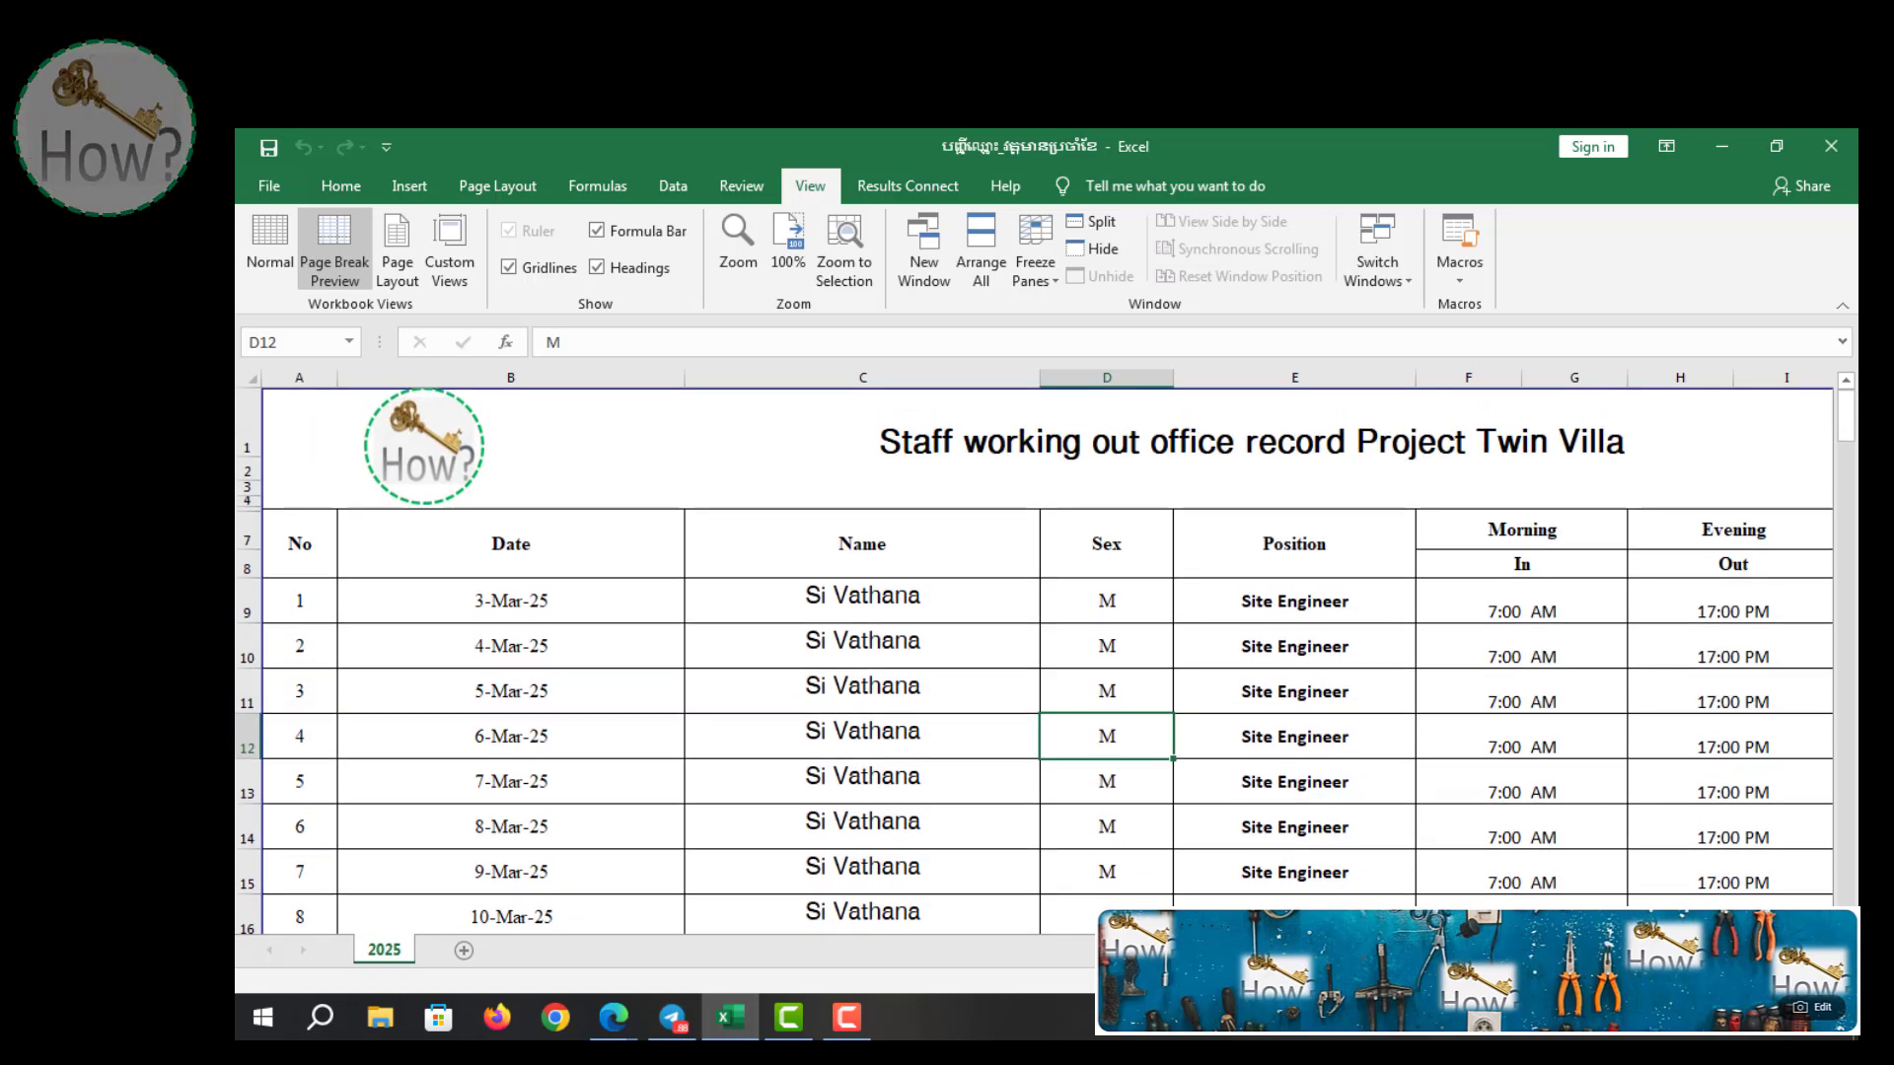
{"action": "scroll", "coordinate": [1036, 651], "scroll_direction": "right", "scroll_amount": 4}
{"action": "scroll", "coordinate": [1036, 651], "scroll_direction": "left", "scroll_amount": 4}
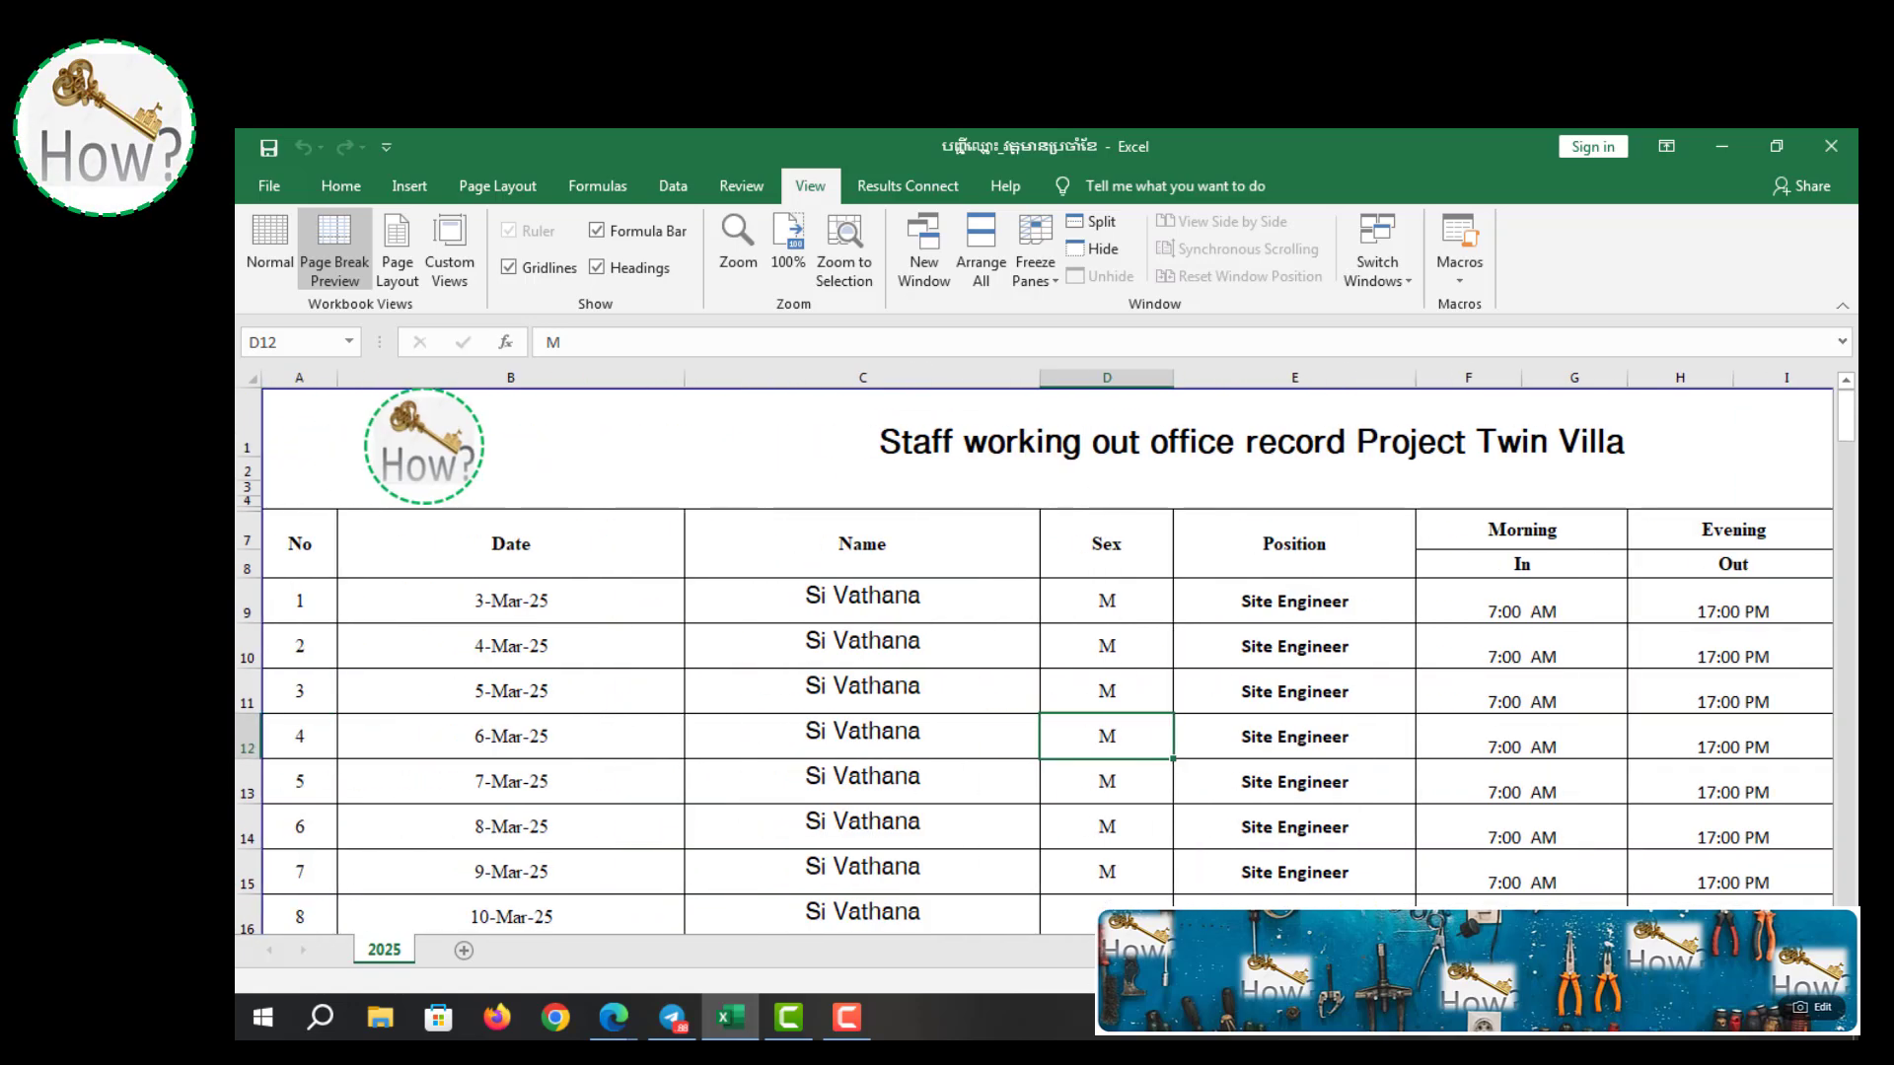
{"action": "scroll", "coordinate": [428, 635], "scroll_direction": "down", "scroll_amount": 1}
{"action": "scroll", "coordinate": [437, 642], "scroll_direction": "up", "scroll_amount": 1}
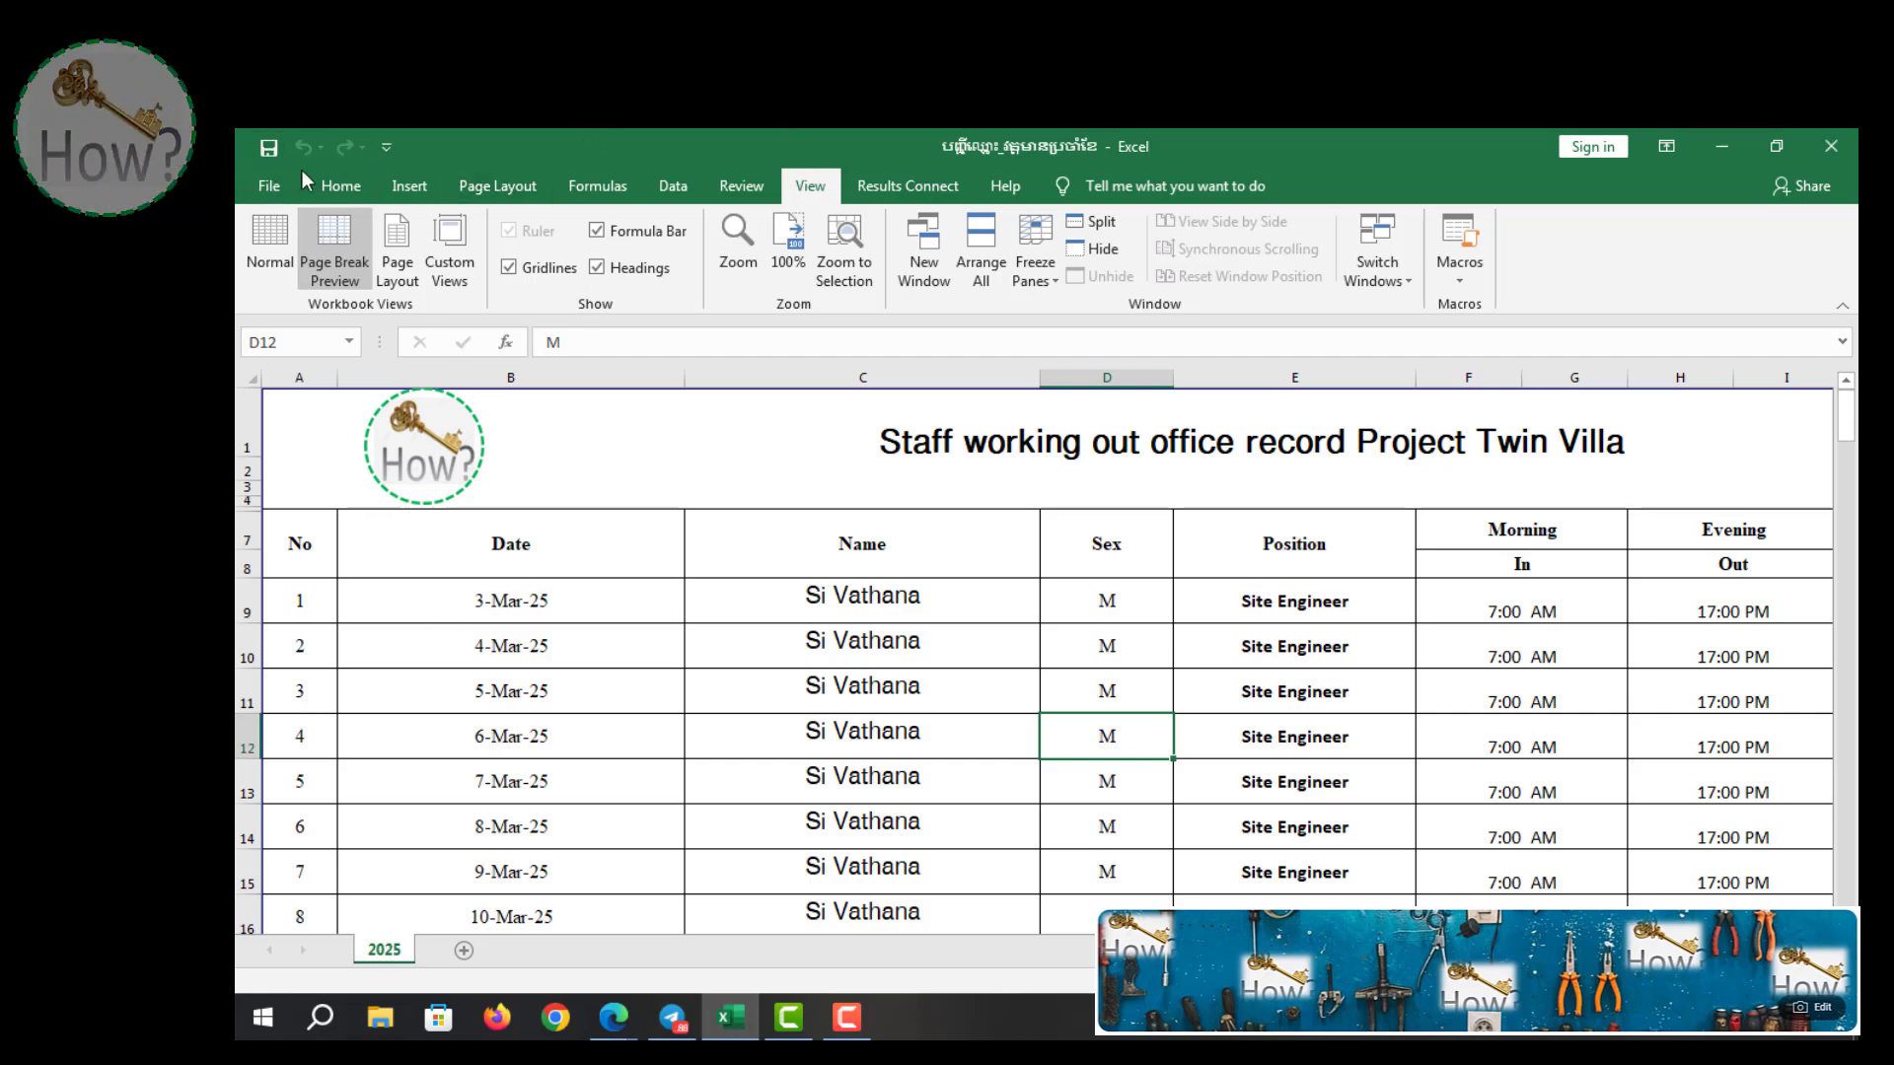
{"action": "left_click", "coordinate": [340, 185]}
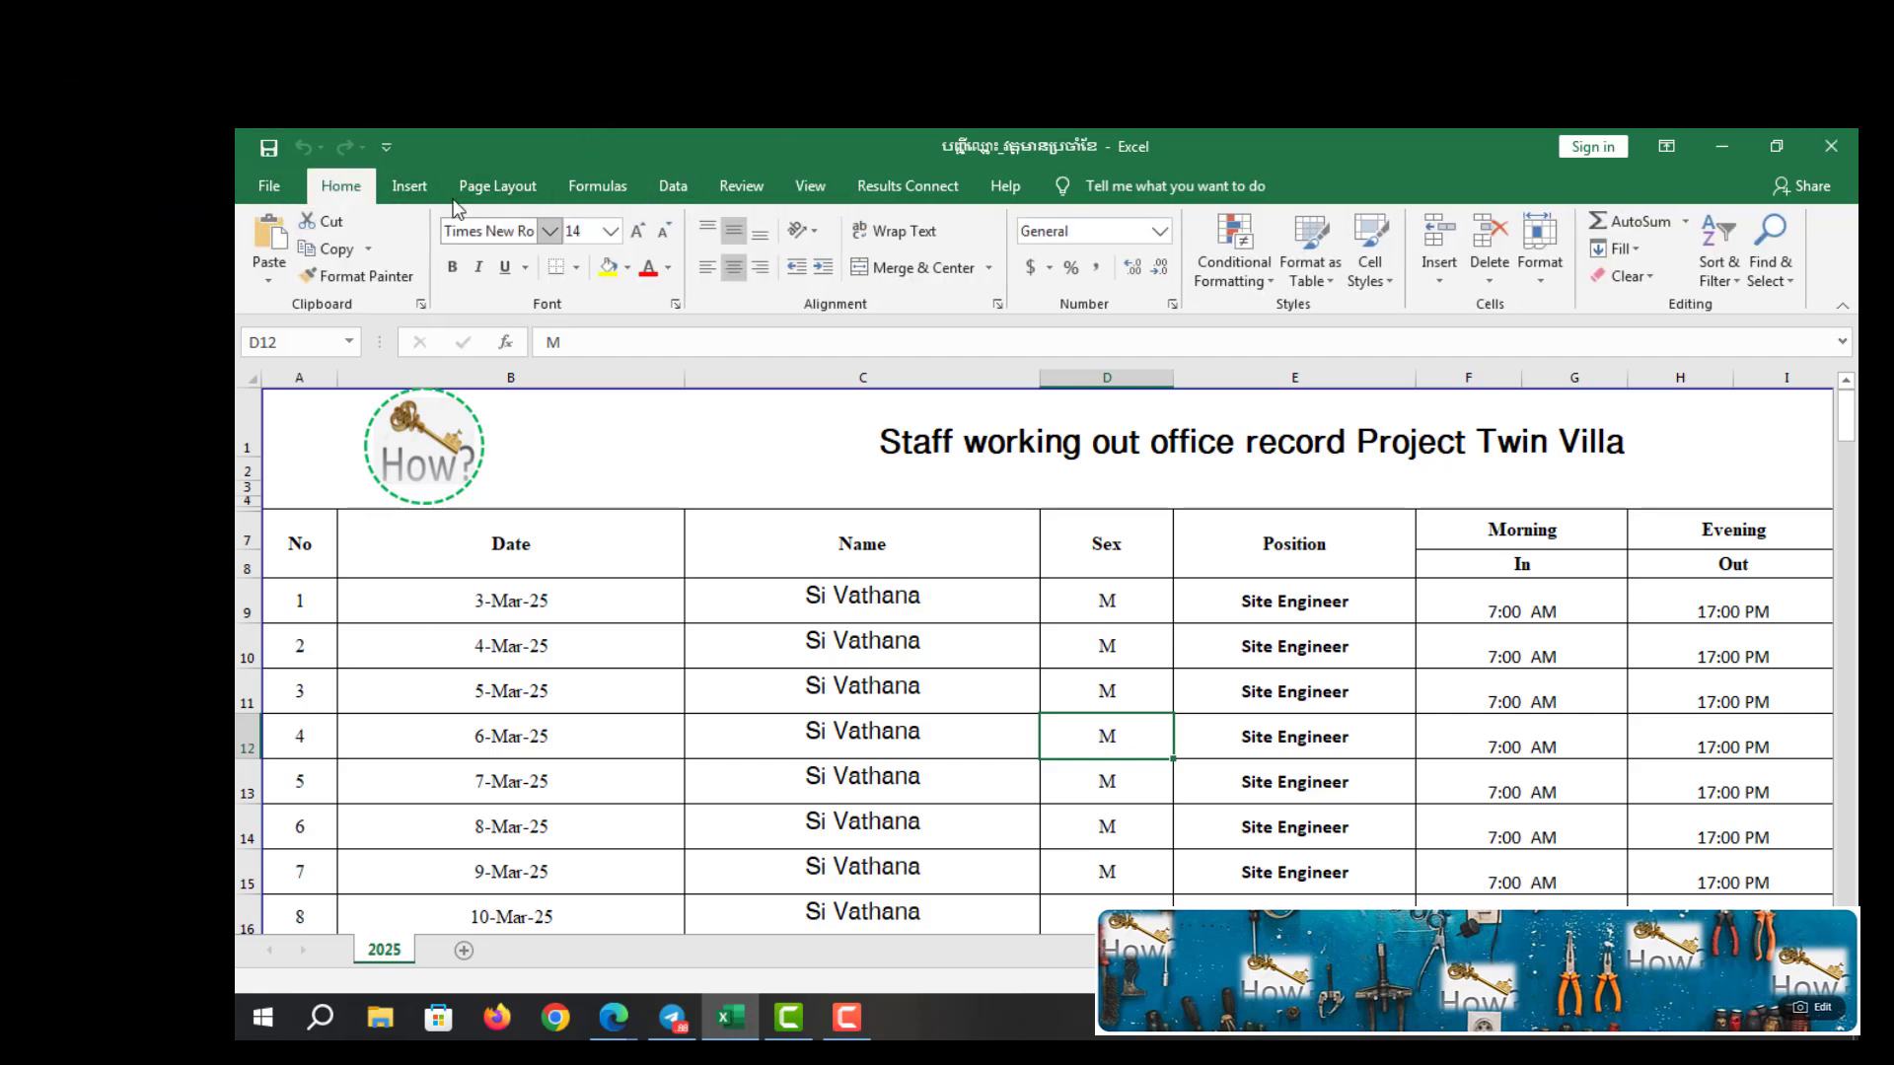
{"action": "left_click", "coordinate": [811, 187]}
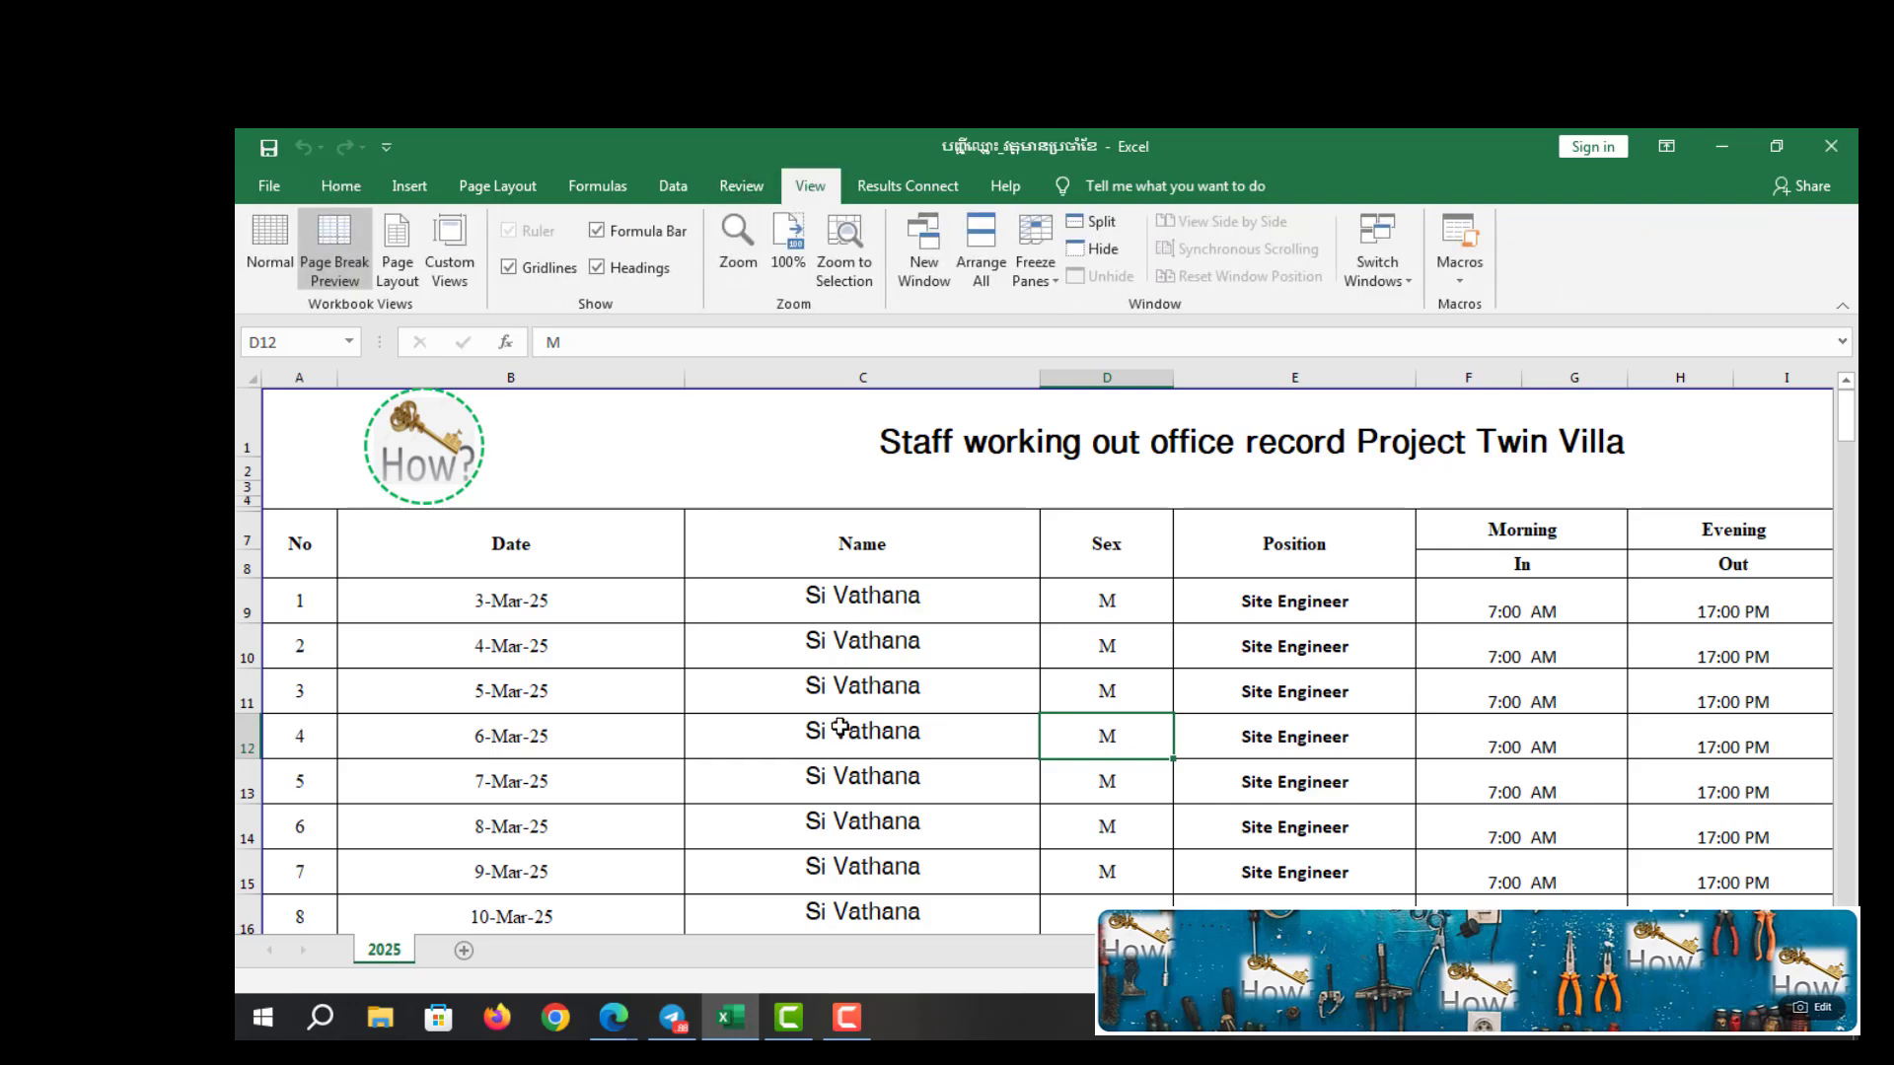
{"action": "left_click", "coordinate": [1052, 283]}
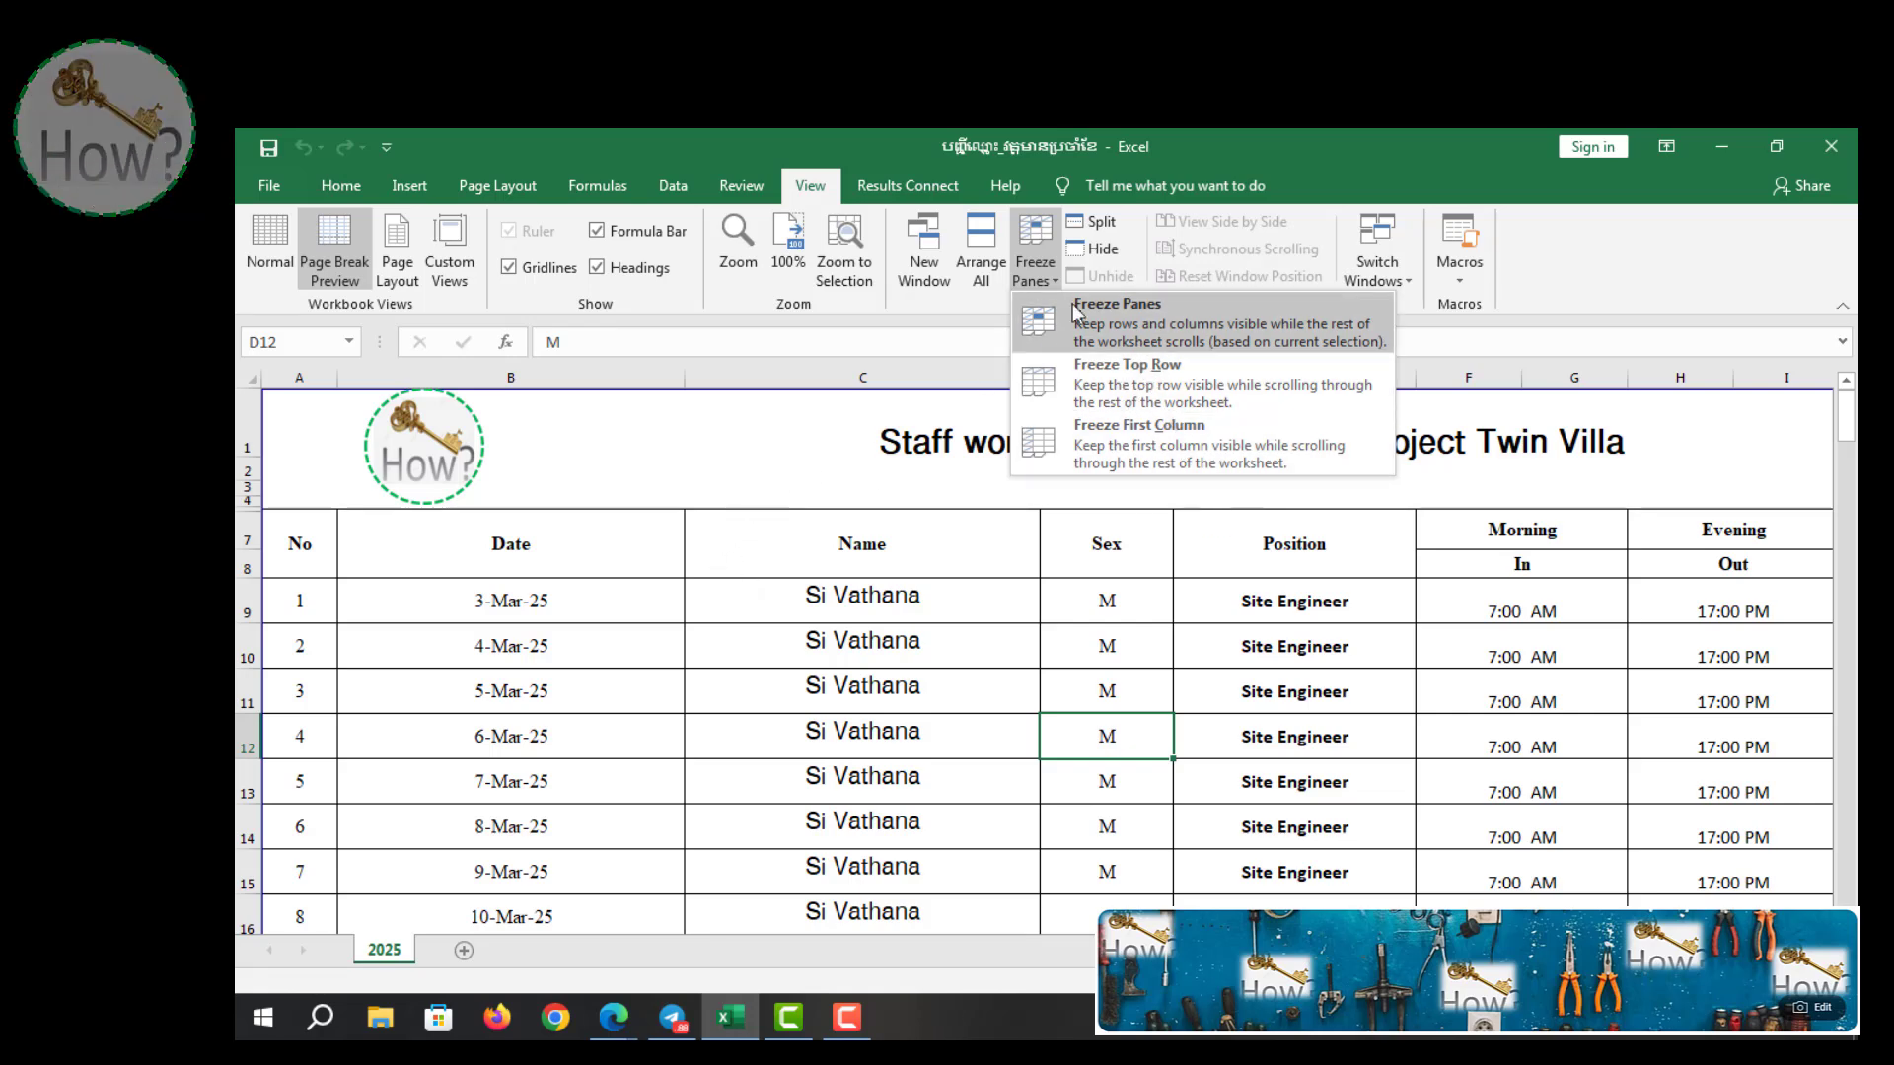
{"action": "left_click", "coordinate": [751, 448]}
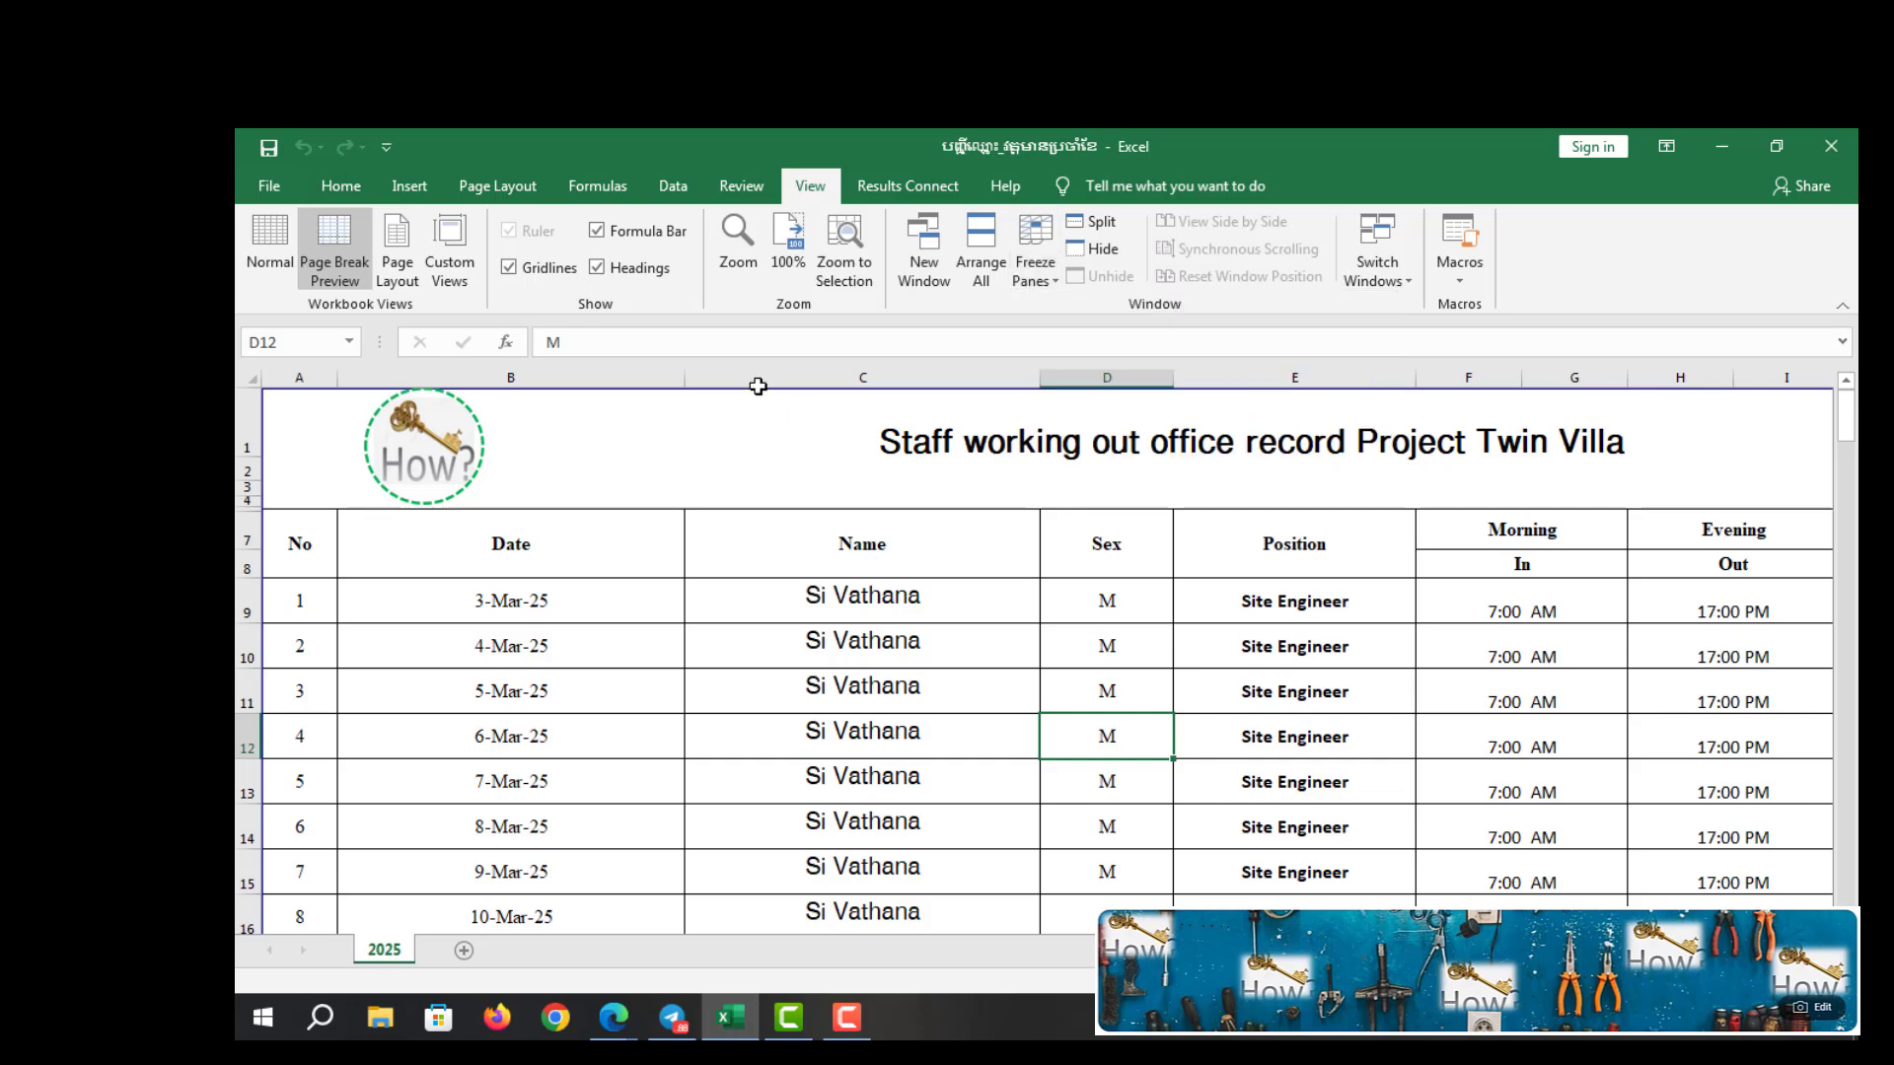
{"action": "left_click", "coordinate": [1046, 275]}
{"action": "left_click", "coordinate": [784, 536]}
Freeze the panes at cell C9 to lock the title and header rows together with the No and Date columns
{"action": "left_click", "coordinate": [834, 601]}
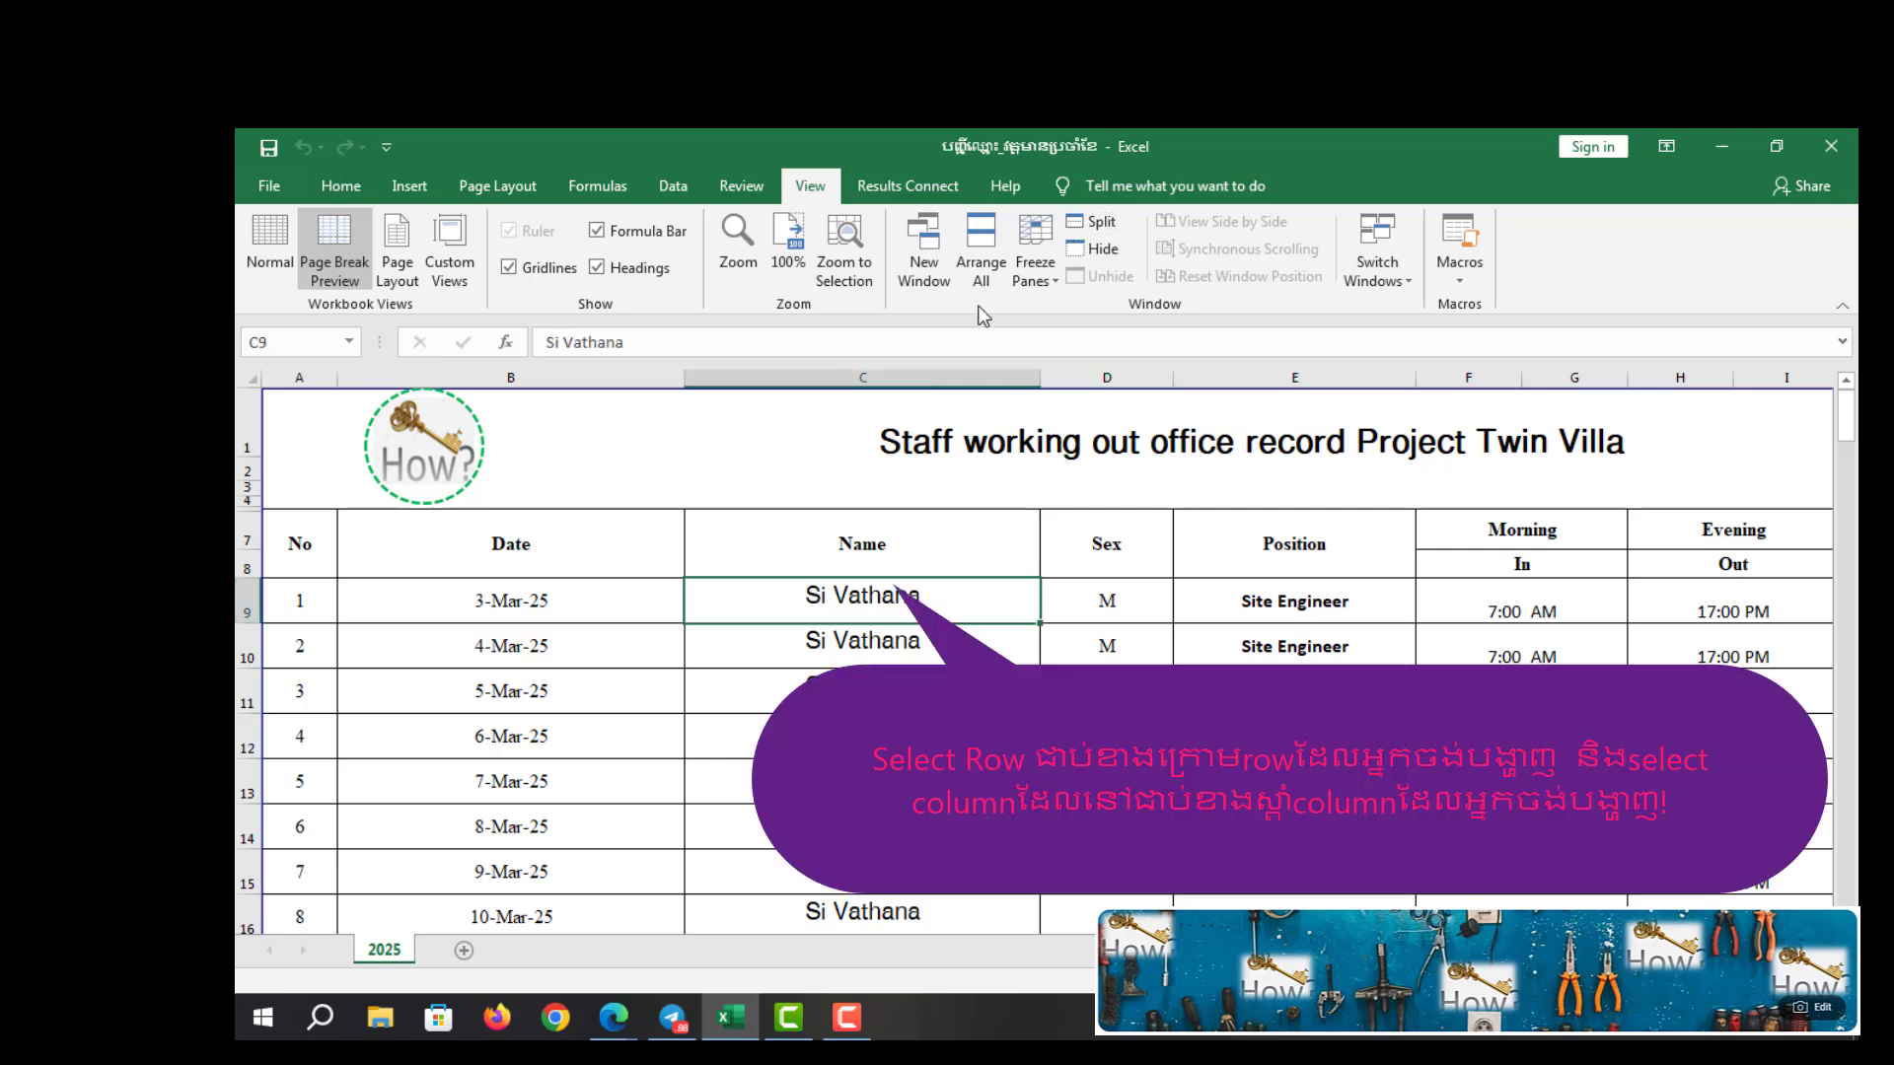
{"action": "left_click", "coordinate": [1052, 277]}
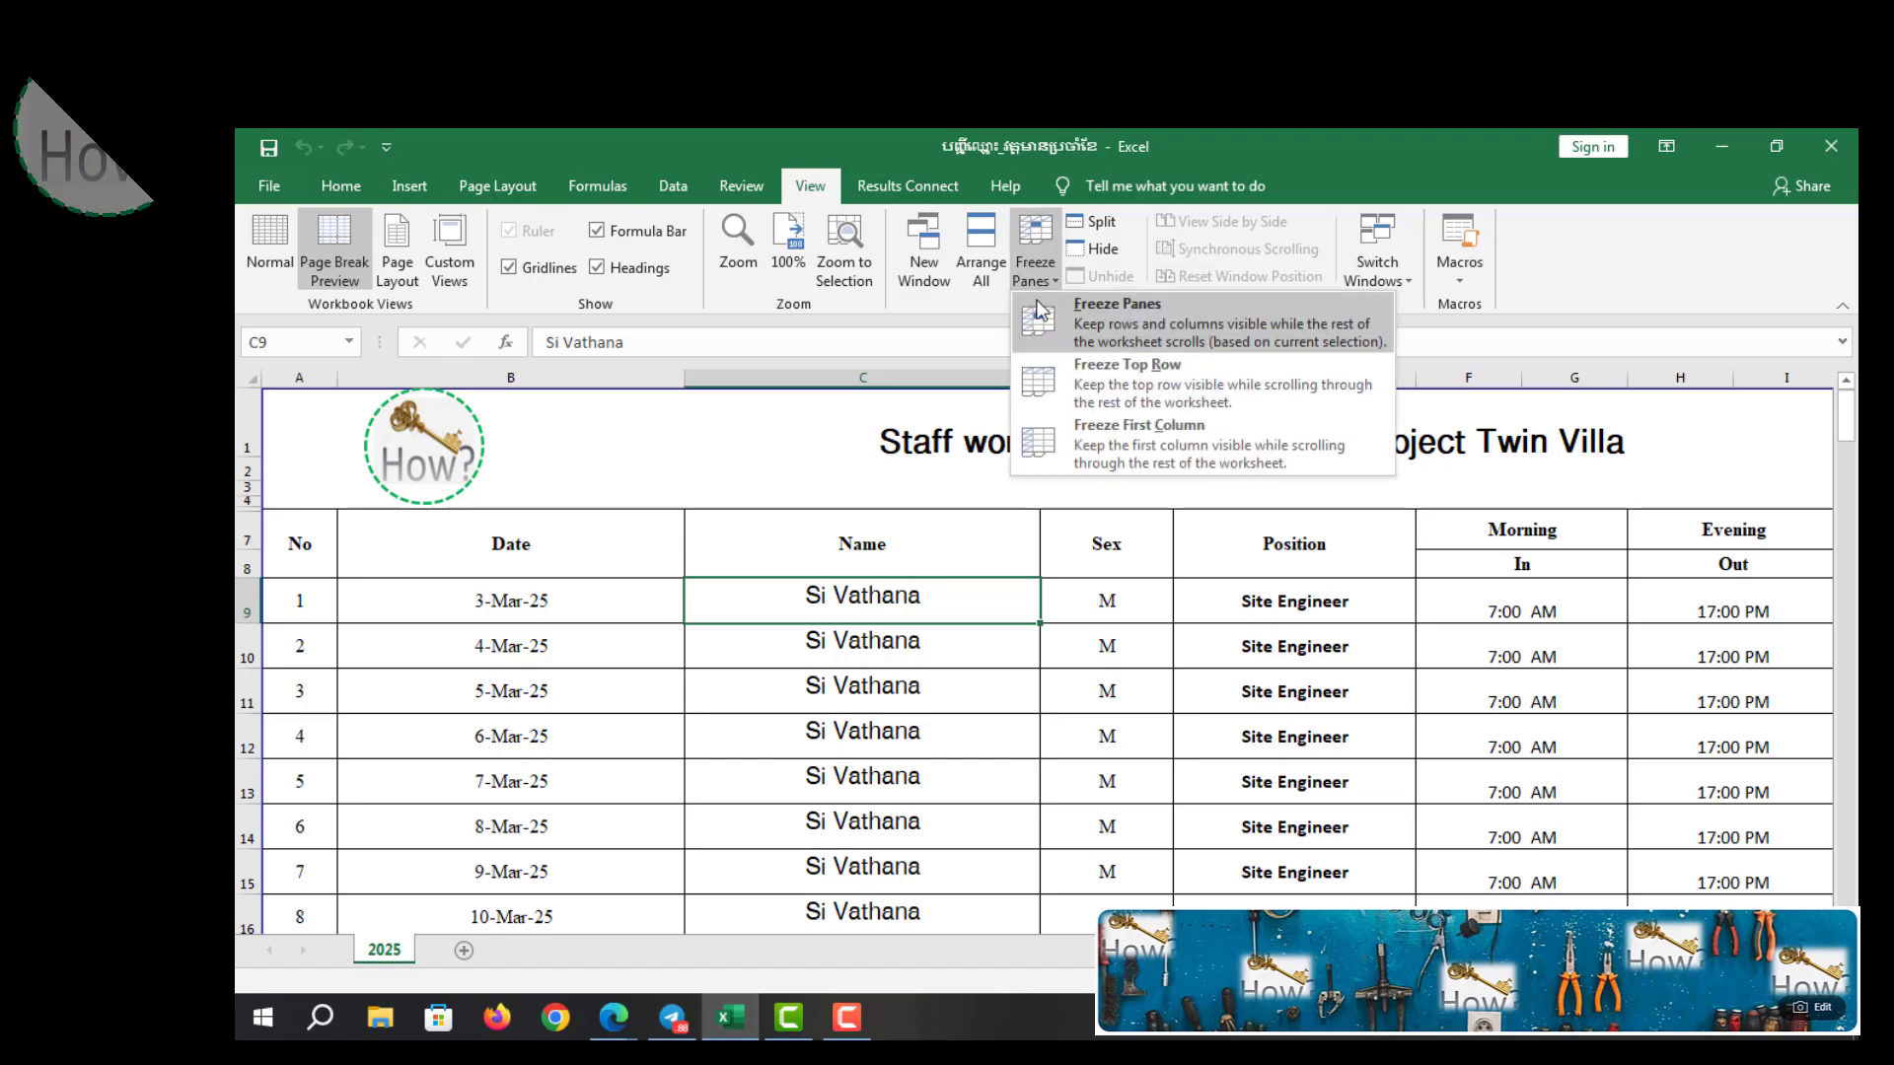
{"action": "left_click", "coordinate": [1169, 324]}
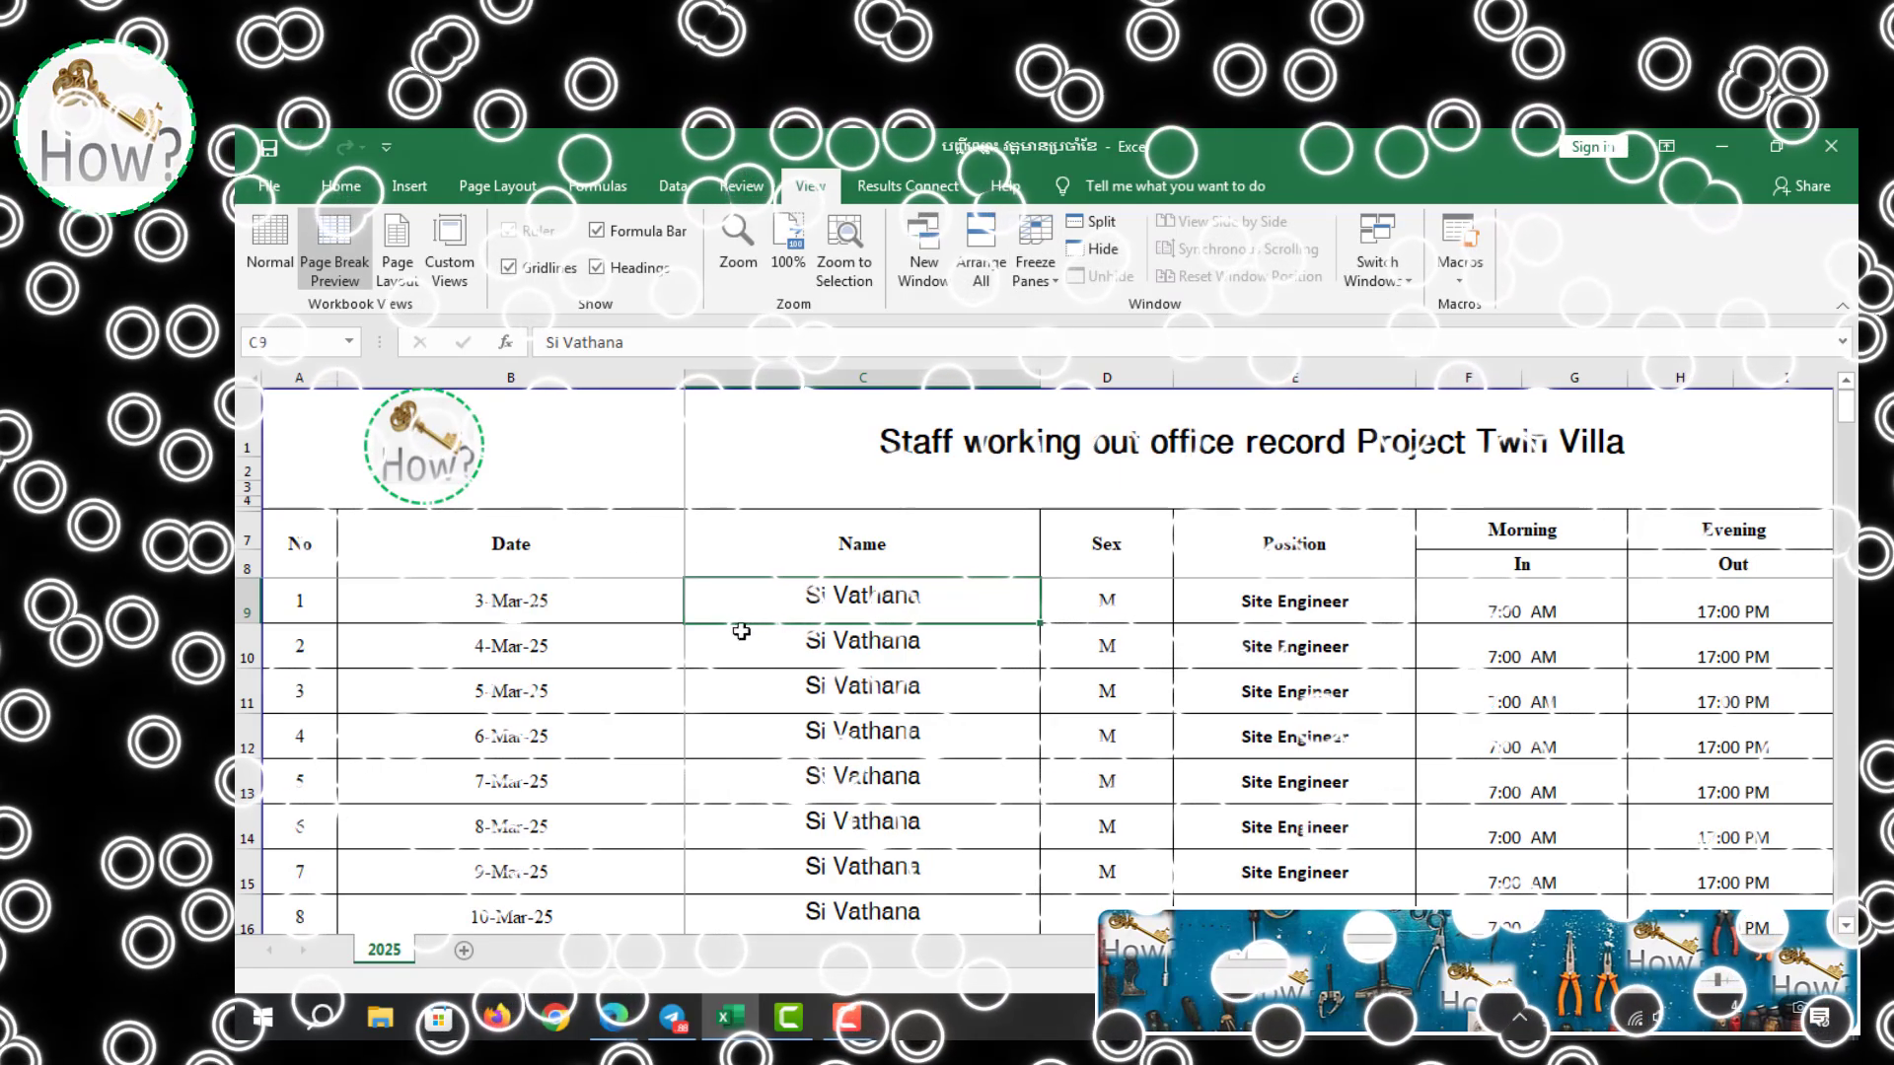
Check how the title, header rows and first two columns behave while moving down and across the attendance sheet
{"action": "scroll", "coordinate": [834, 644], "scroll_direction": "down", "scroll_amount": 4}
{"action": "scroll", "coordinate": [834, 643], "scroll_direction": "down", "scroll_amount": 12}
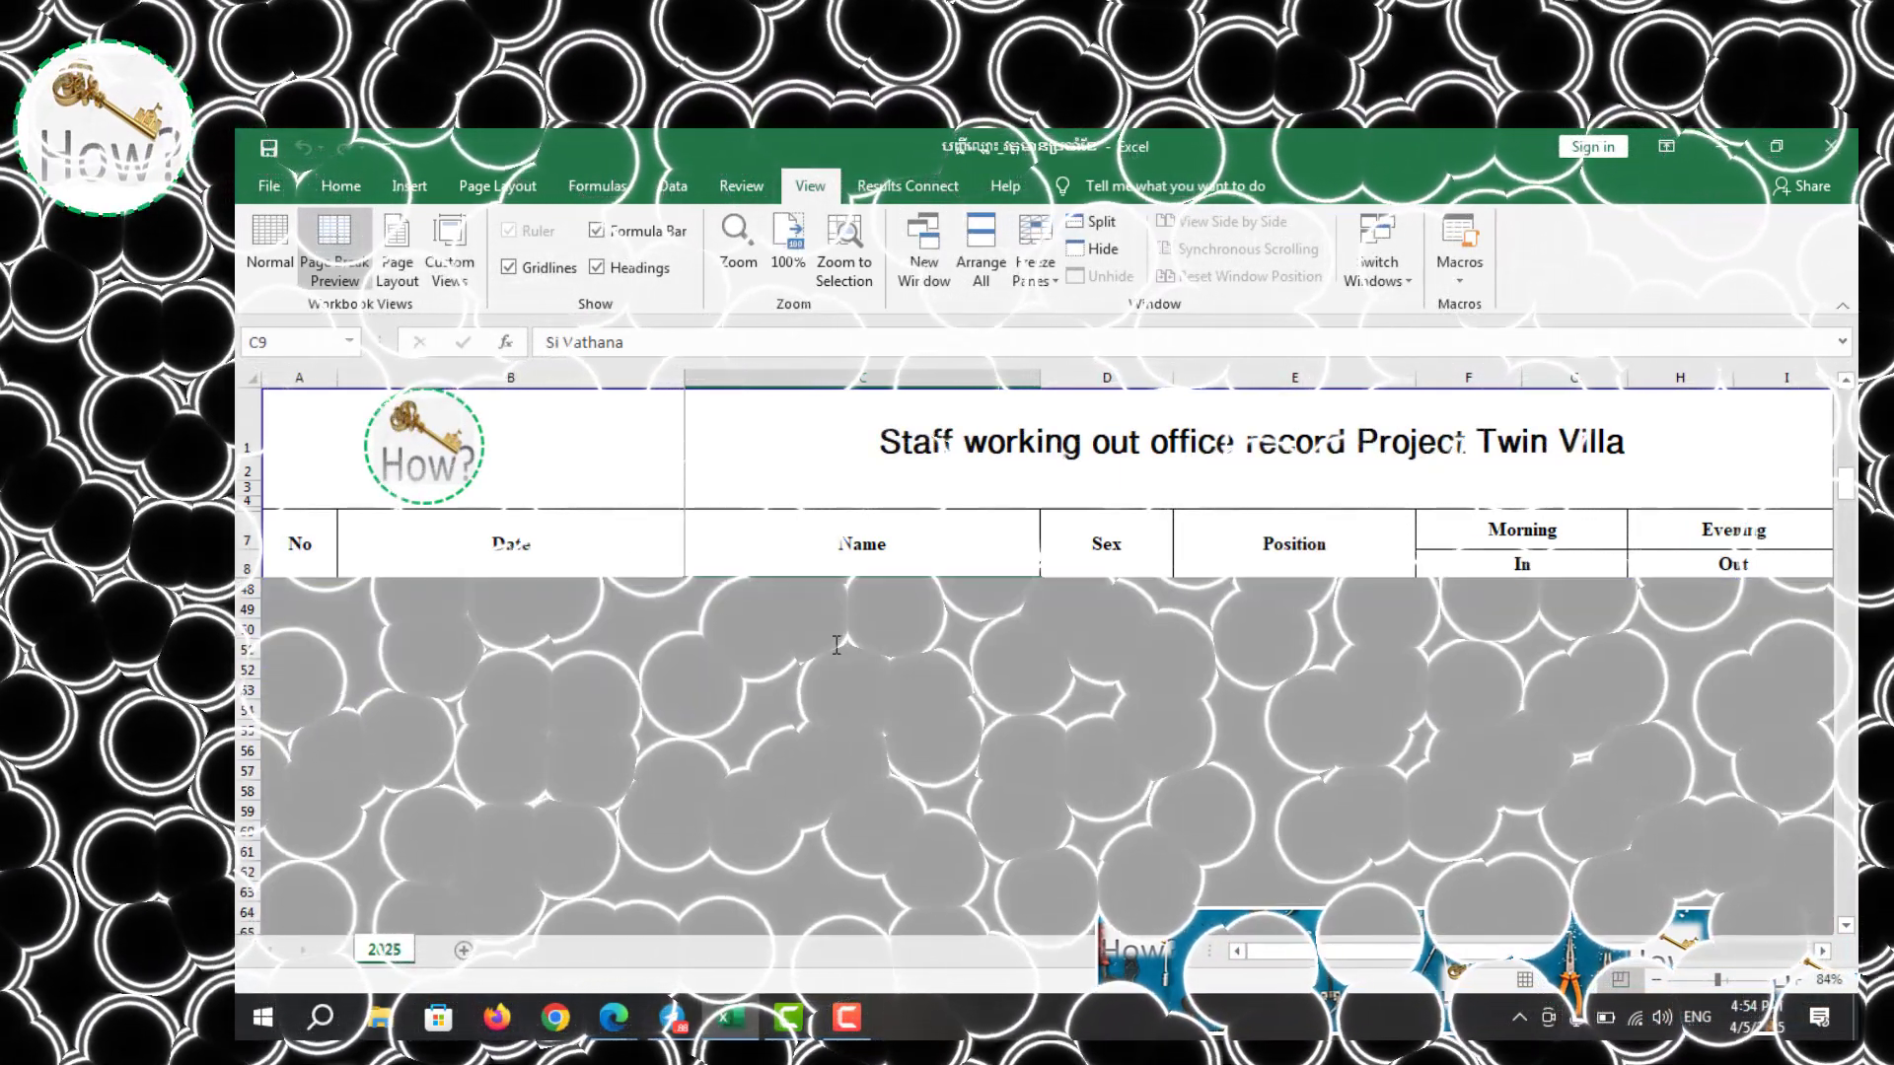
{"action": "scroll", "coordinate": [837, 644], "scroll_direction": "up", "scroll_amount": 16}
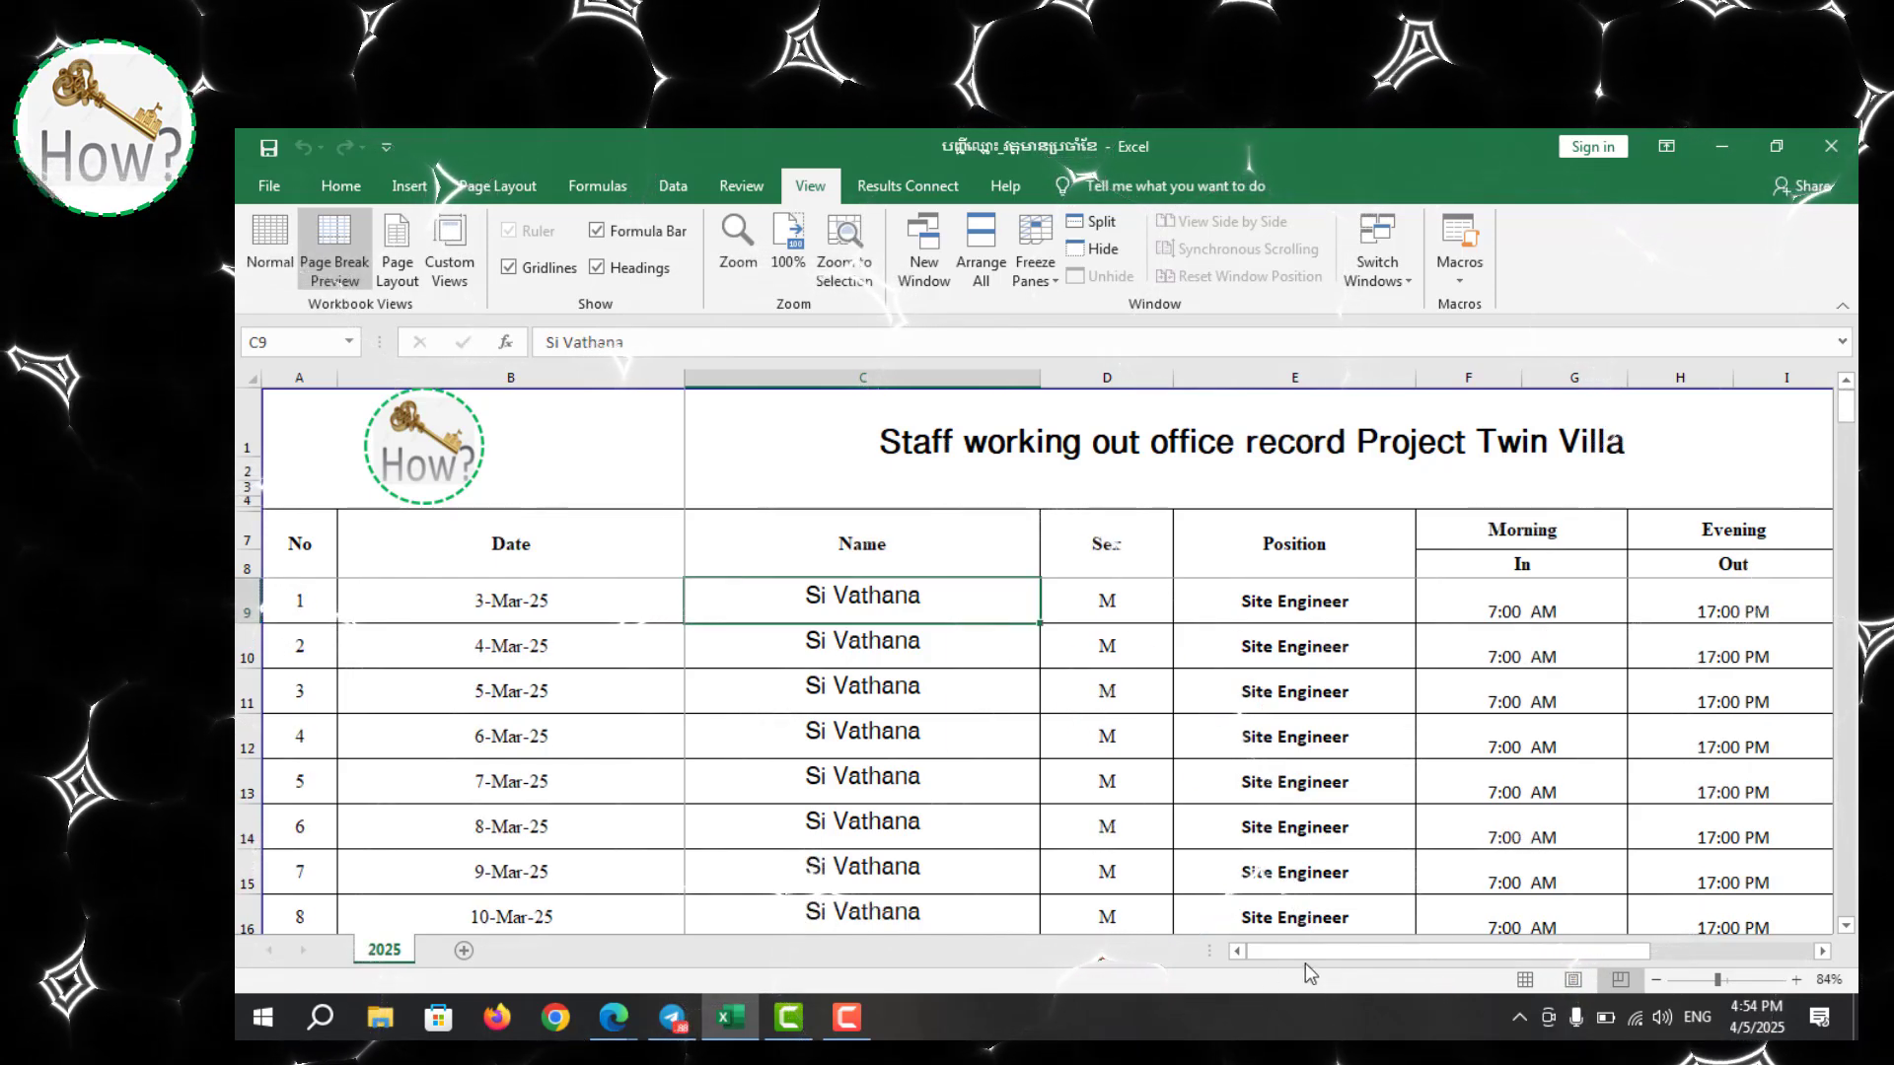
{"action": "mouse_move", "coordinate": [1300, 951]}
{"action": "left_mouse_down"}
{"action": "mouse_move", "coordinate": [1607, 919]}
{"action": "mouse_move", "coordinate": [1605, 944]}
{"action": "mouse_move", "coordinate": [1361, 933]}
{"action": "left_mouse_up"}
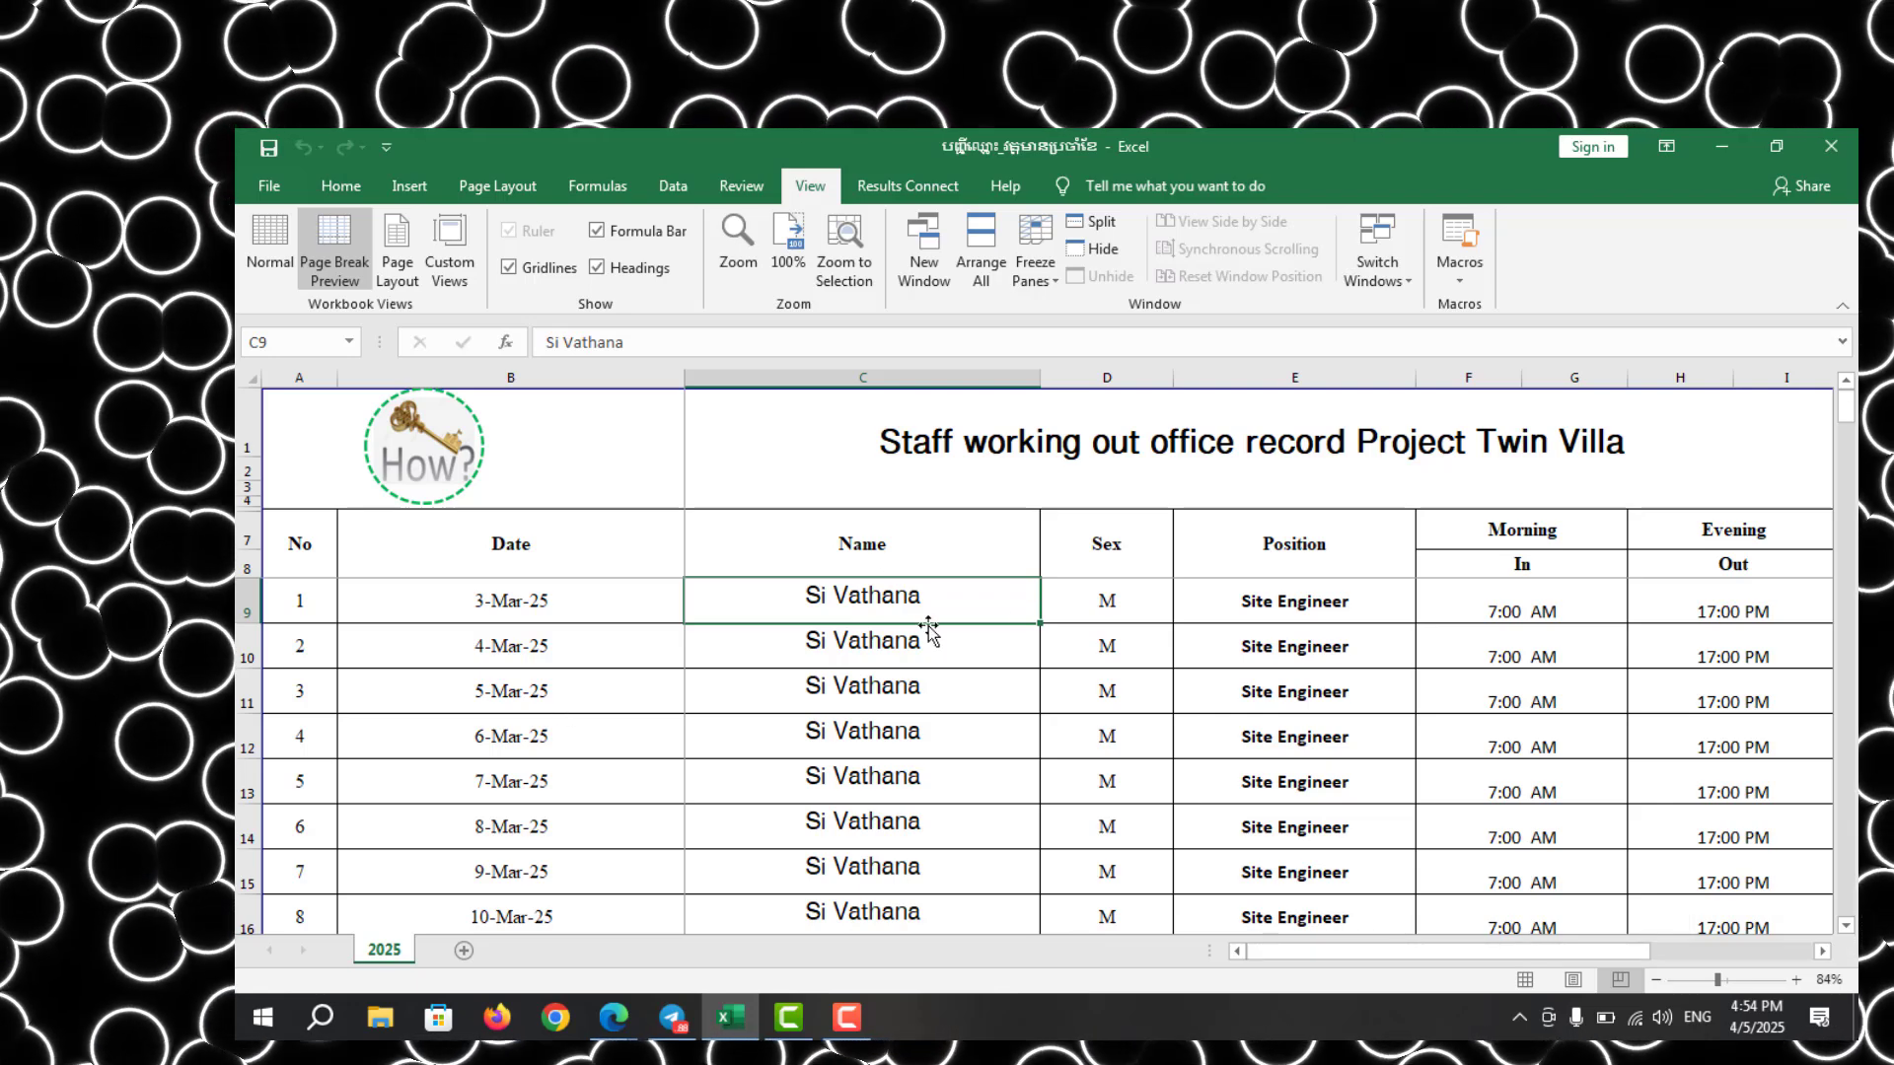
{"action": "scroll", "coordinate": [927, 625], "scroll_direction": "down", "scroll_amount": 4}
{"action": "scroll", "coordinate": [927, 625], "scroll_direction": "up", "scroll_amount": 4}
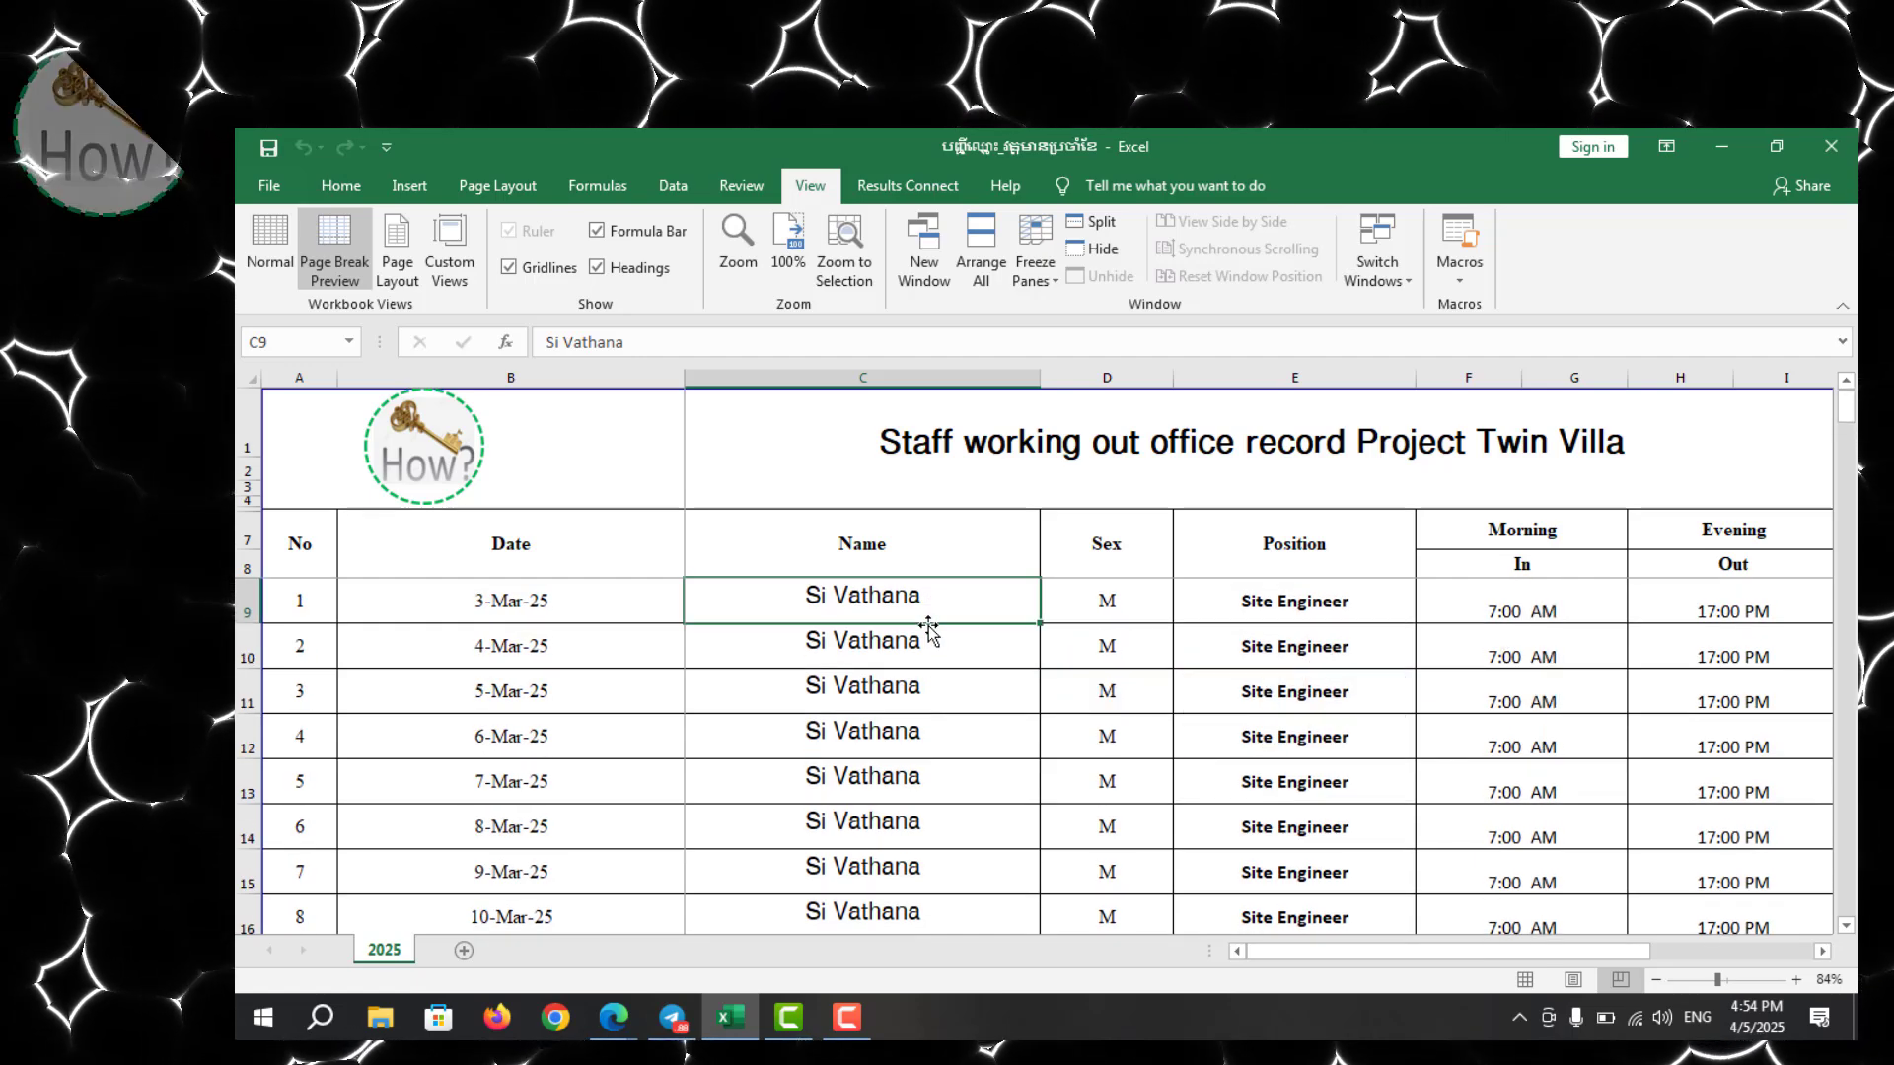
{"action": "scroll", "coordinate": [927, 625], "scroll_direction": "down", "scroll_amount": 4}
{"action": "scroll", "coordinate": [927, 626], "scroll_direction": "up", "scroll_amount": 4}
{"action": "scroll", "coordinate": [927, 625], "scroll_direction": "down", "scroll_amount": 2}
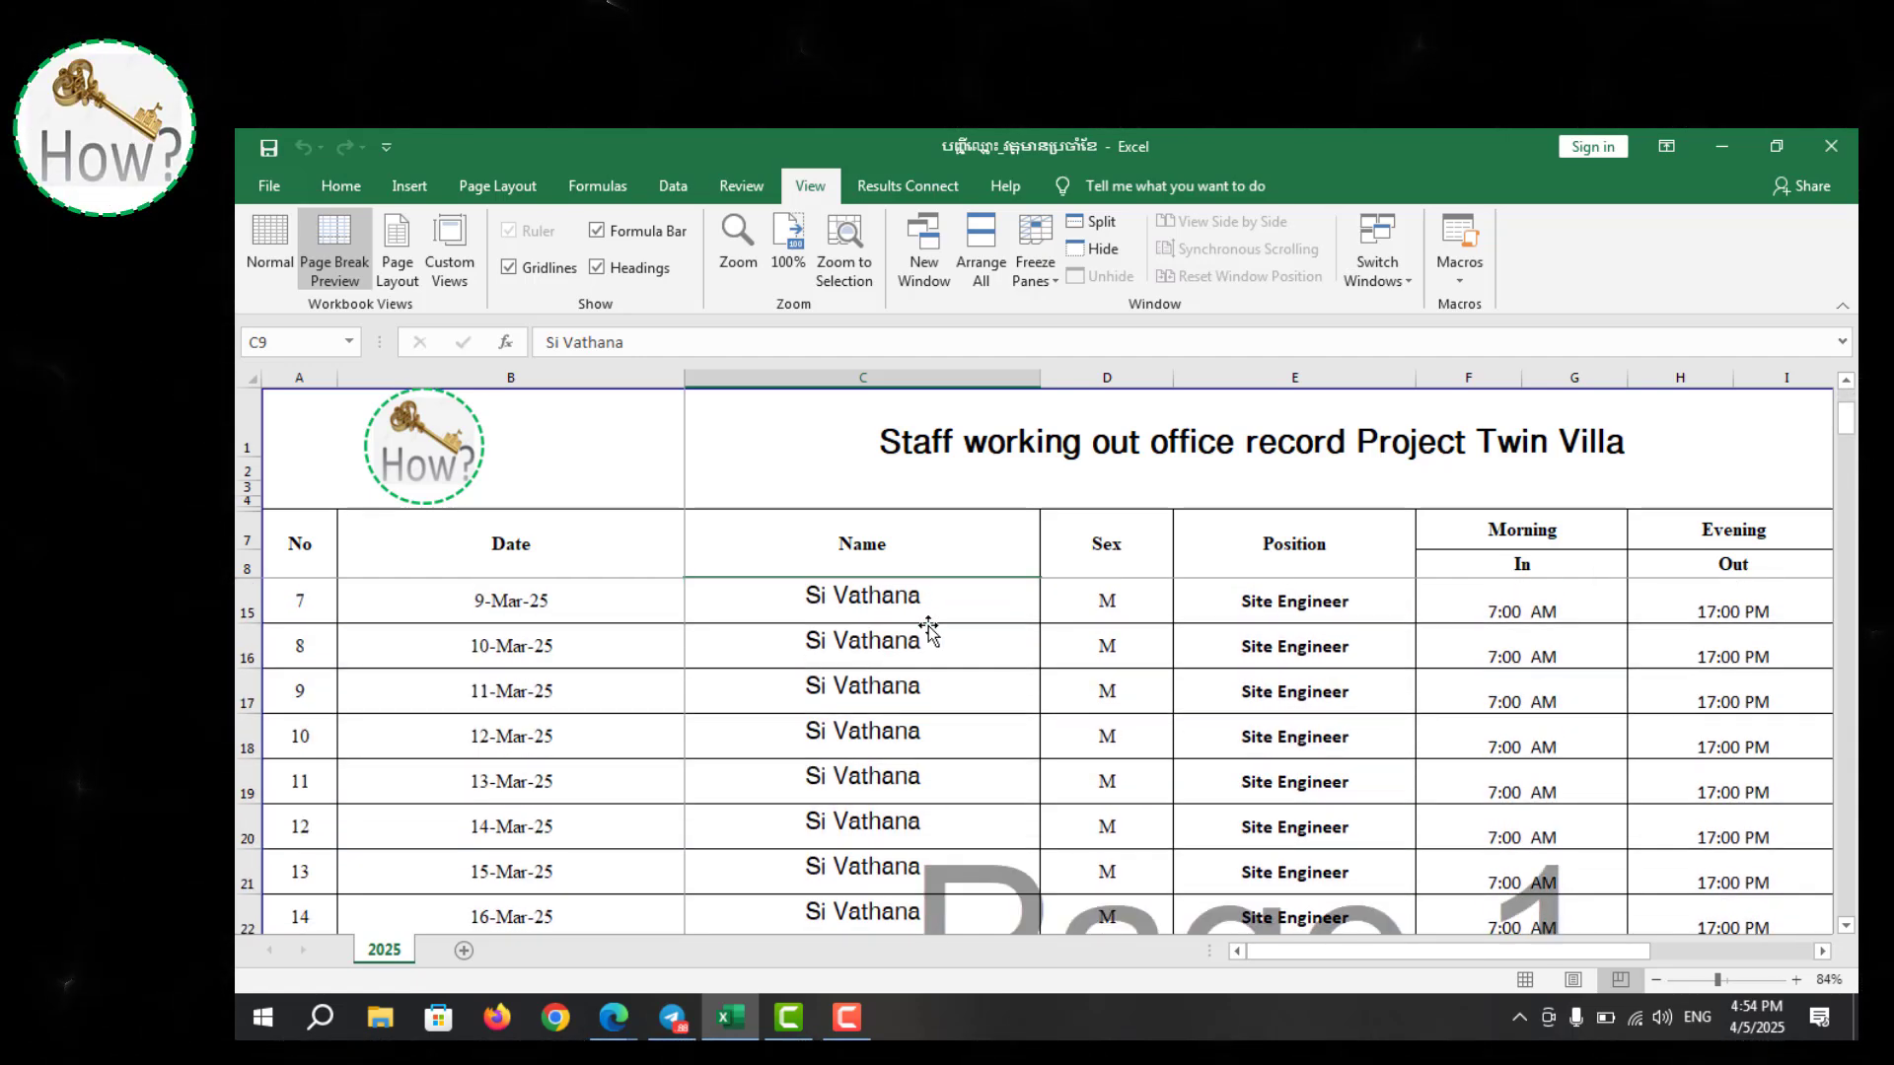
{"action": "scroll", "coordinate": [928, 625], "scroll_direction": "up", "scroll_amount": 2}
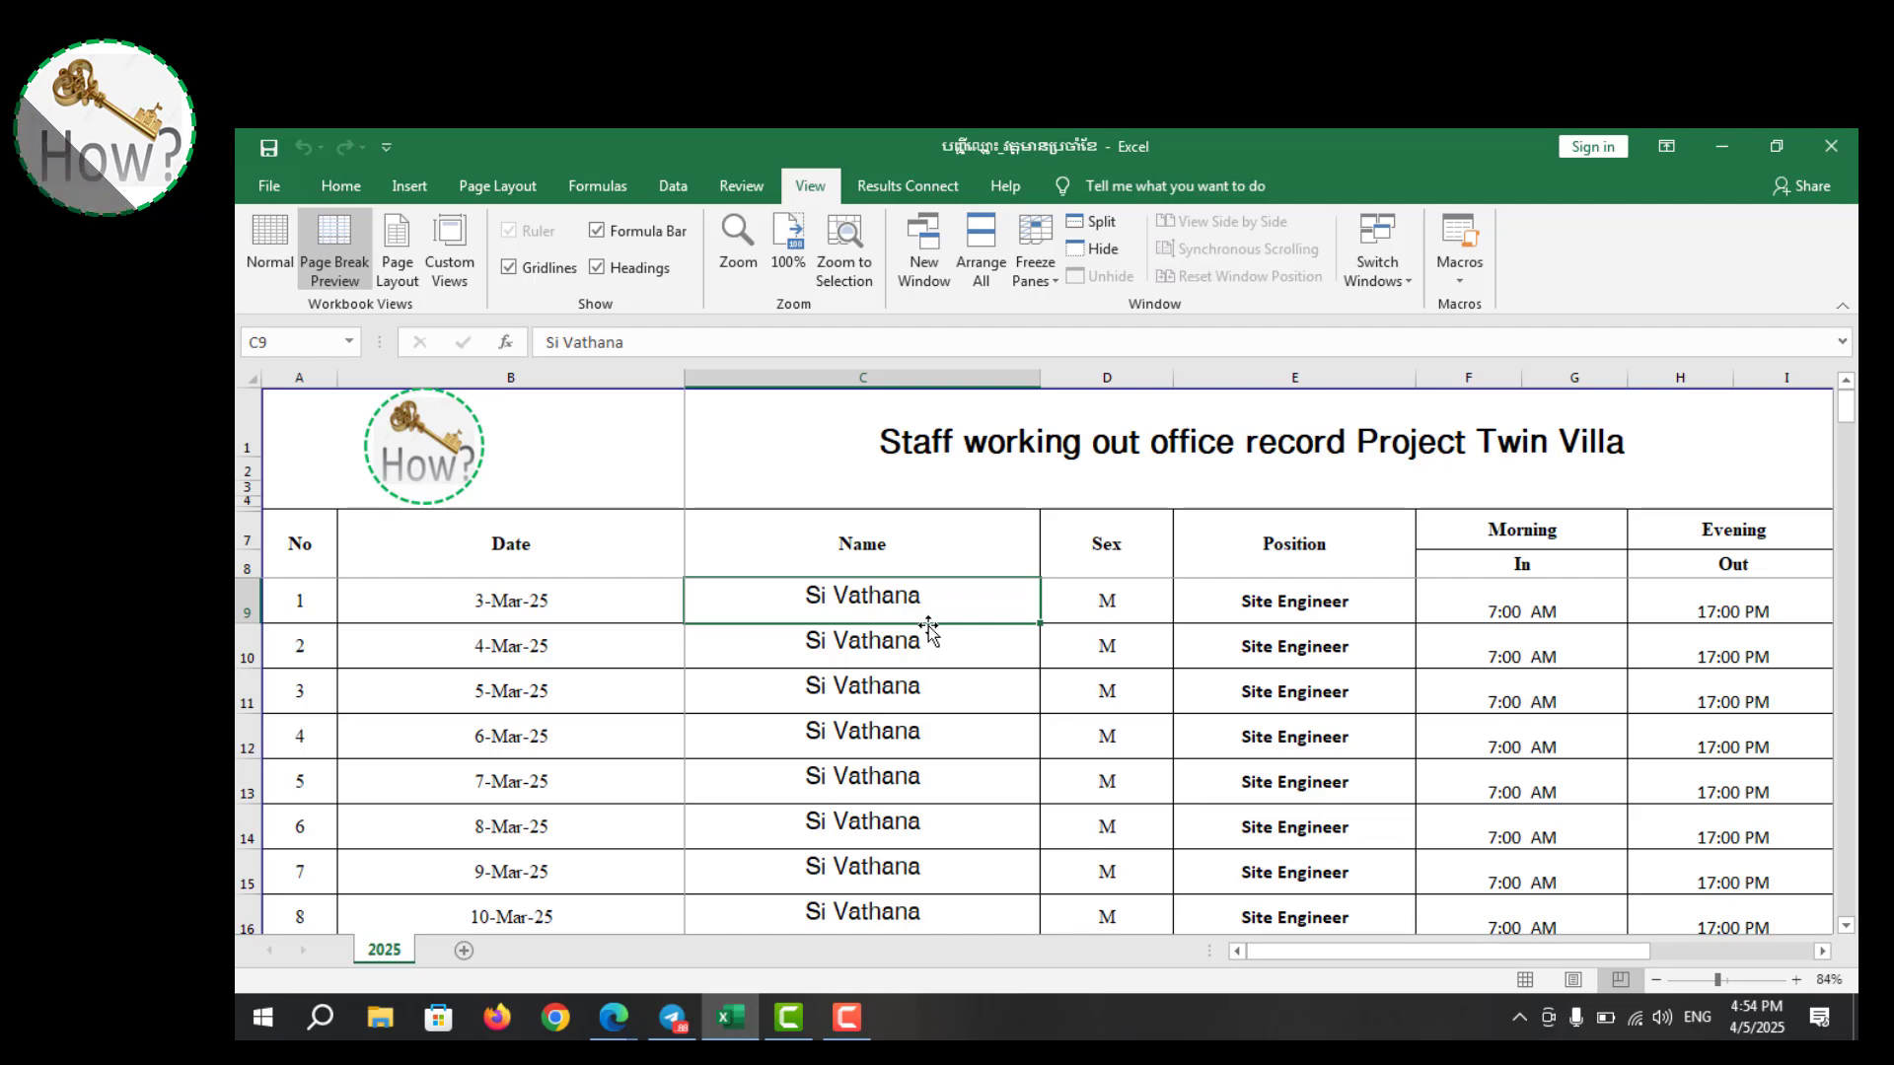
{"action": "scroll", "coordinate": [1172, 618], "scroll_direction": "down", "scroll_amount": 2}
{"action": "scroll", "coordinate": [1172, 617], "scroll_direction": "up", "scroll_amount": 2}
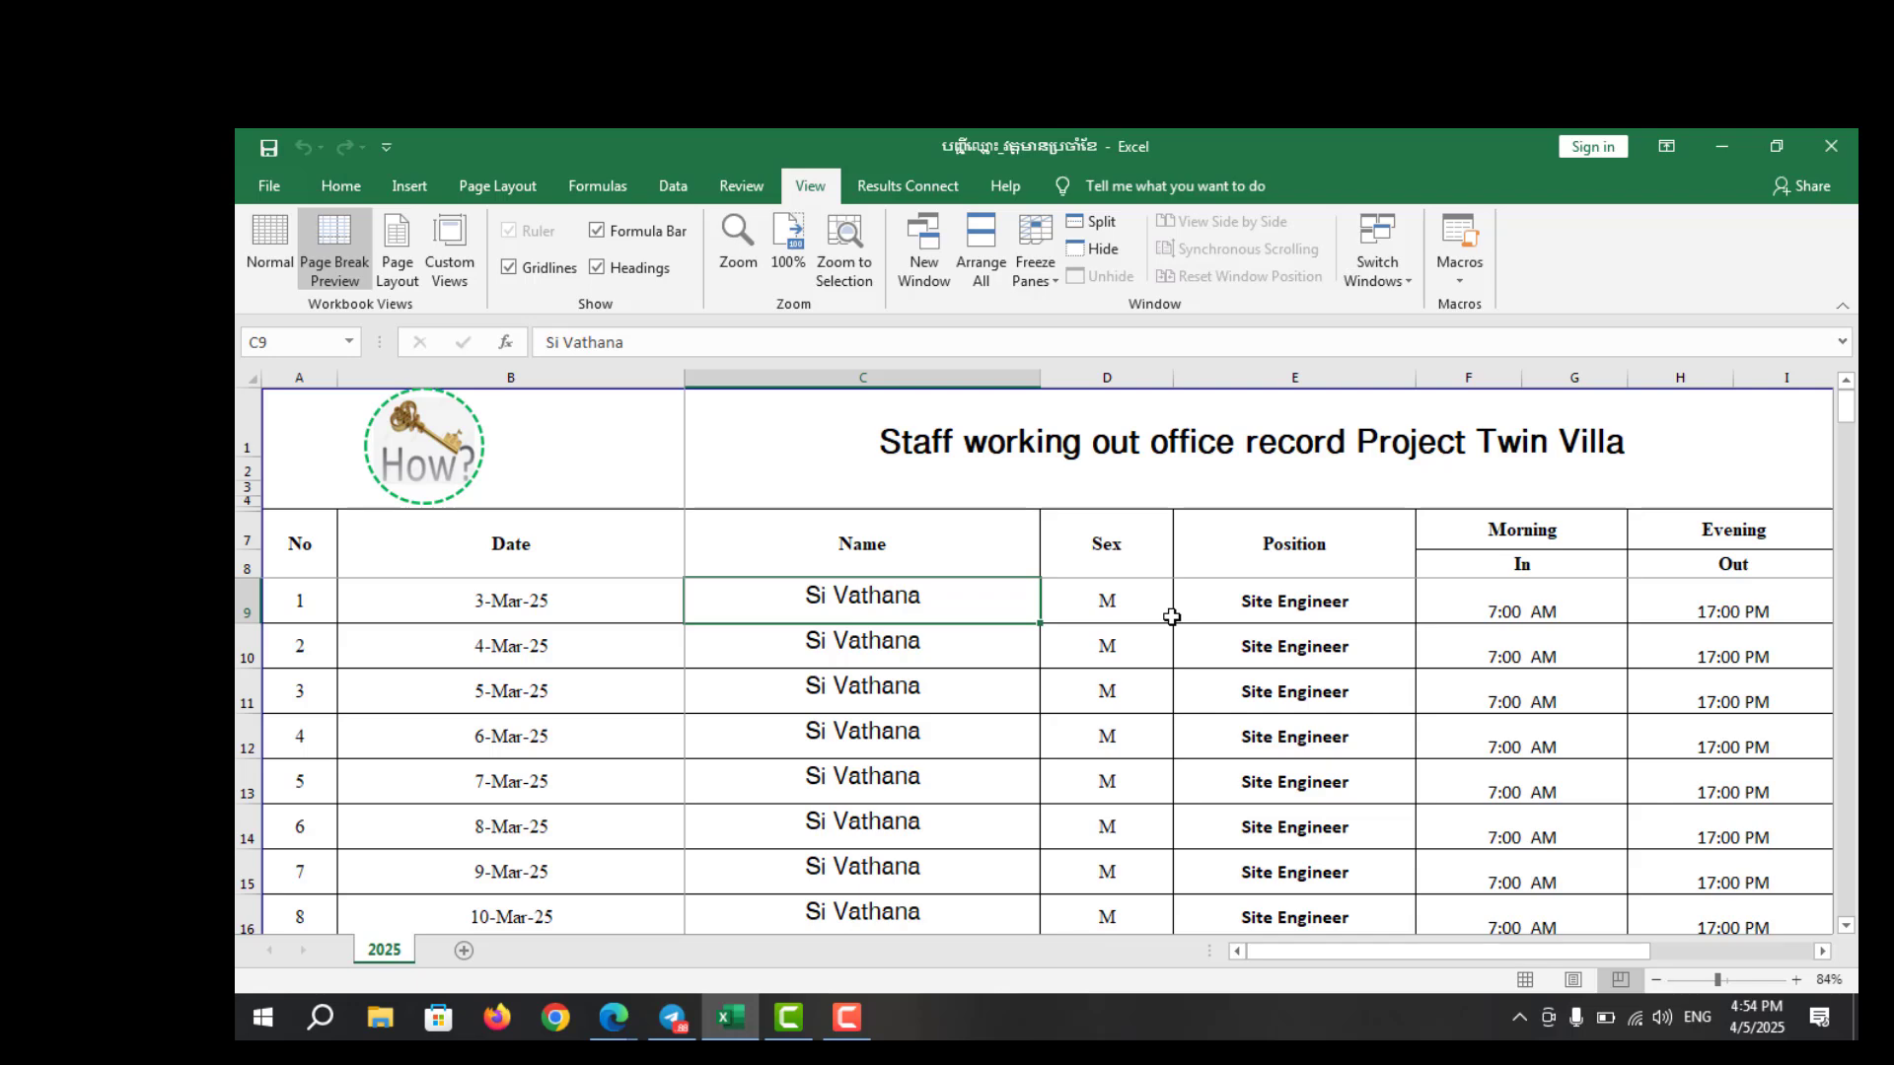
{"action": "scroll", "coordinate": [1171, 617], "scroll_direction": "down", "scroll_amount": 10}
{"action": "scroll", "coordinate": [1172, 617], "scroll_direction": "up", "scroll_amount": 10}
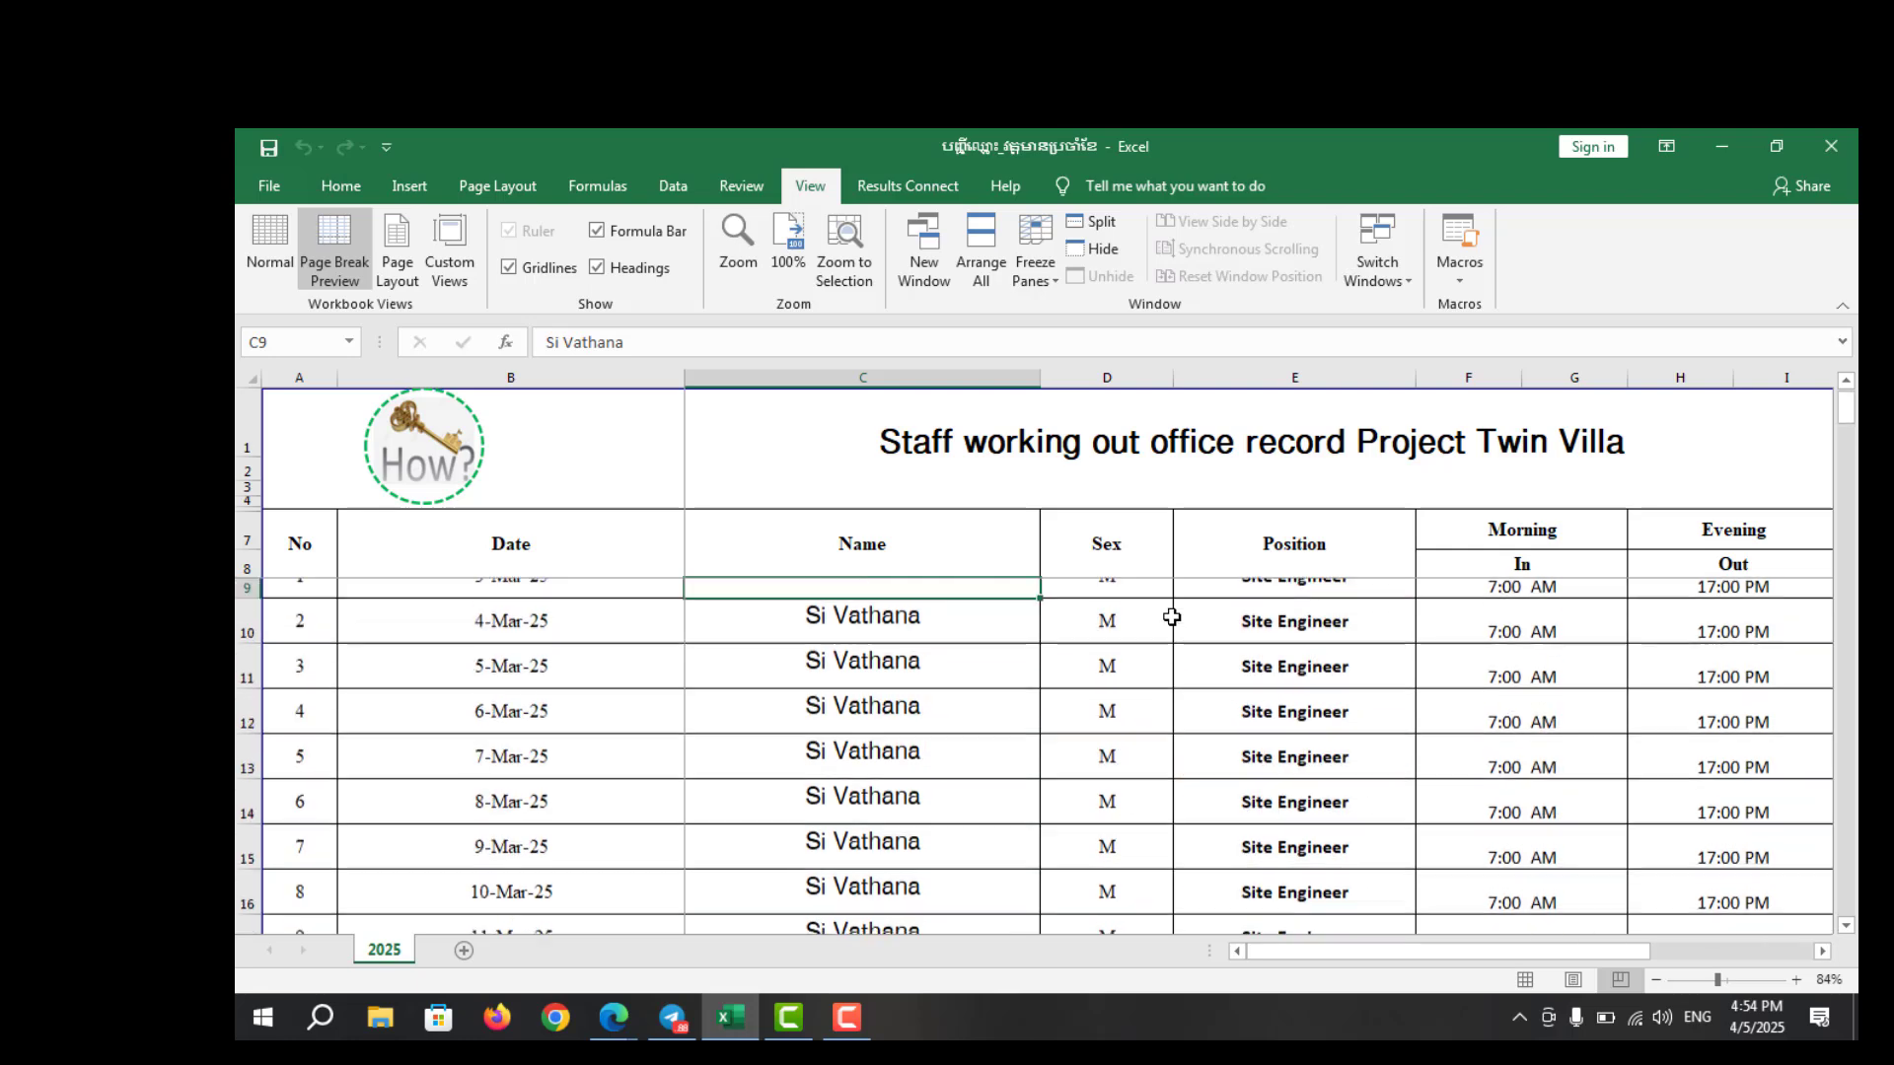
{"action": "scroll", "coordinate": [1171, 618], "scroll_direction": "down", "scroll_amount": 6}
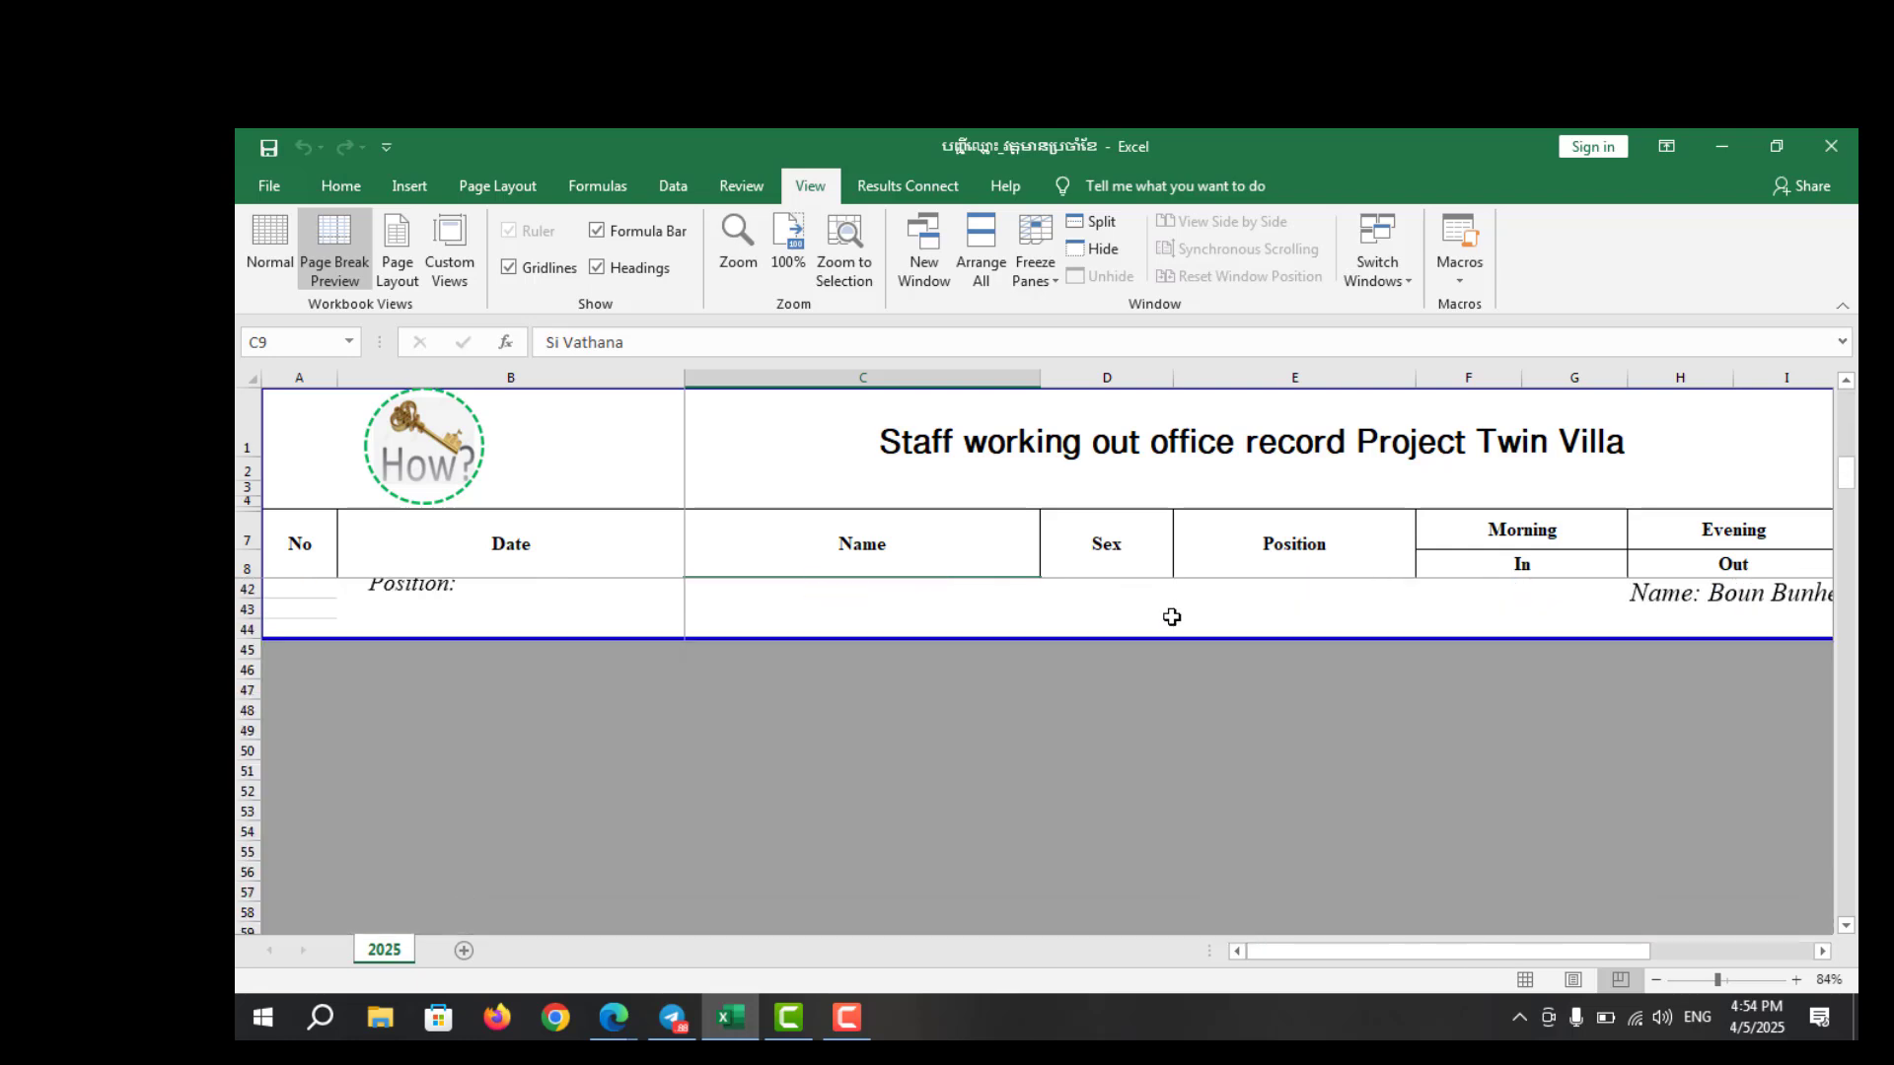
{"action": "scroll", "coordinate": [1171, 618], "scroll_direction": "up", "scroll_amount": 6}
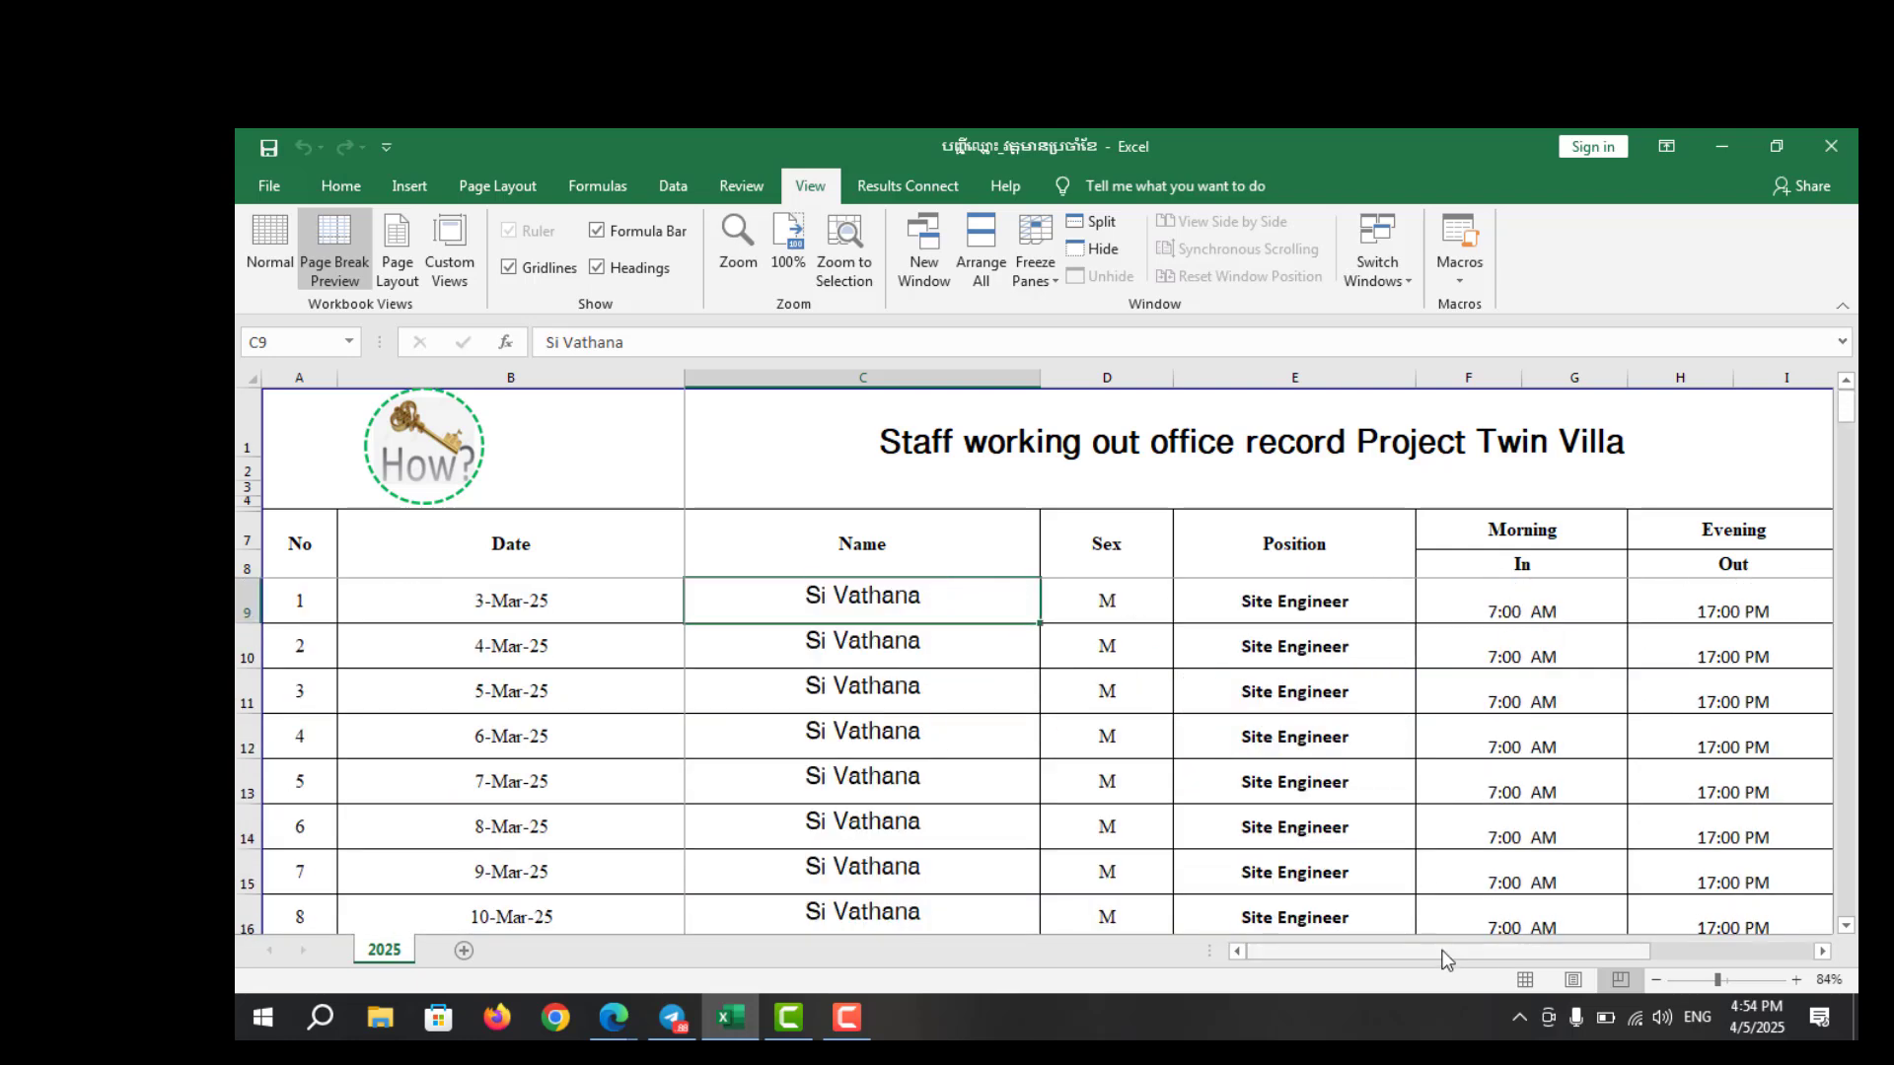
{"action": "mouse_move", "coordinate": [1444, 957]}
{"action": "left_mouse_down"}
{"action": "mouse_move", "coordinate": [1706, 945]}
{"action": "mouse_move", "coordinate": [1736, 964]}
{"action": "mouse_move", "coordinate": [1443, 957]}
{"action": "left_mouse_up"}
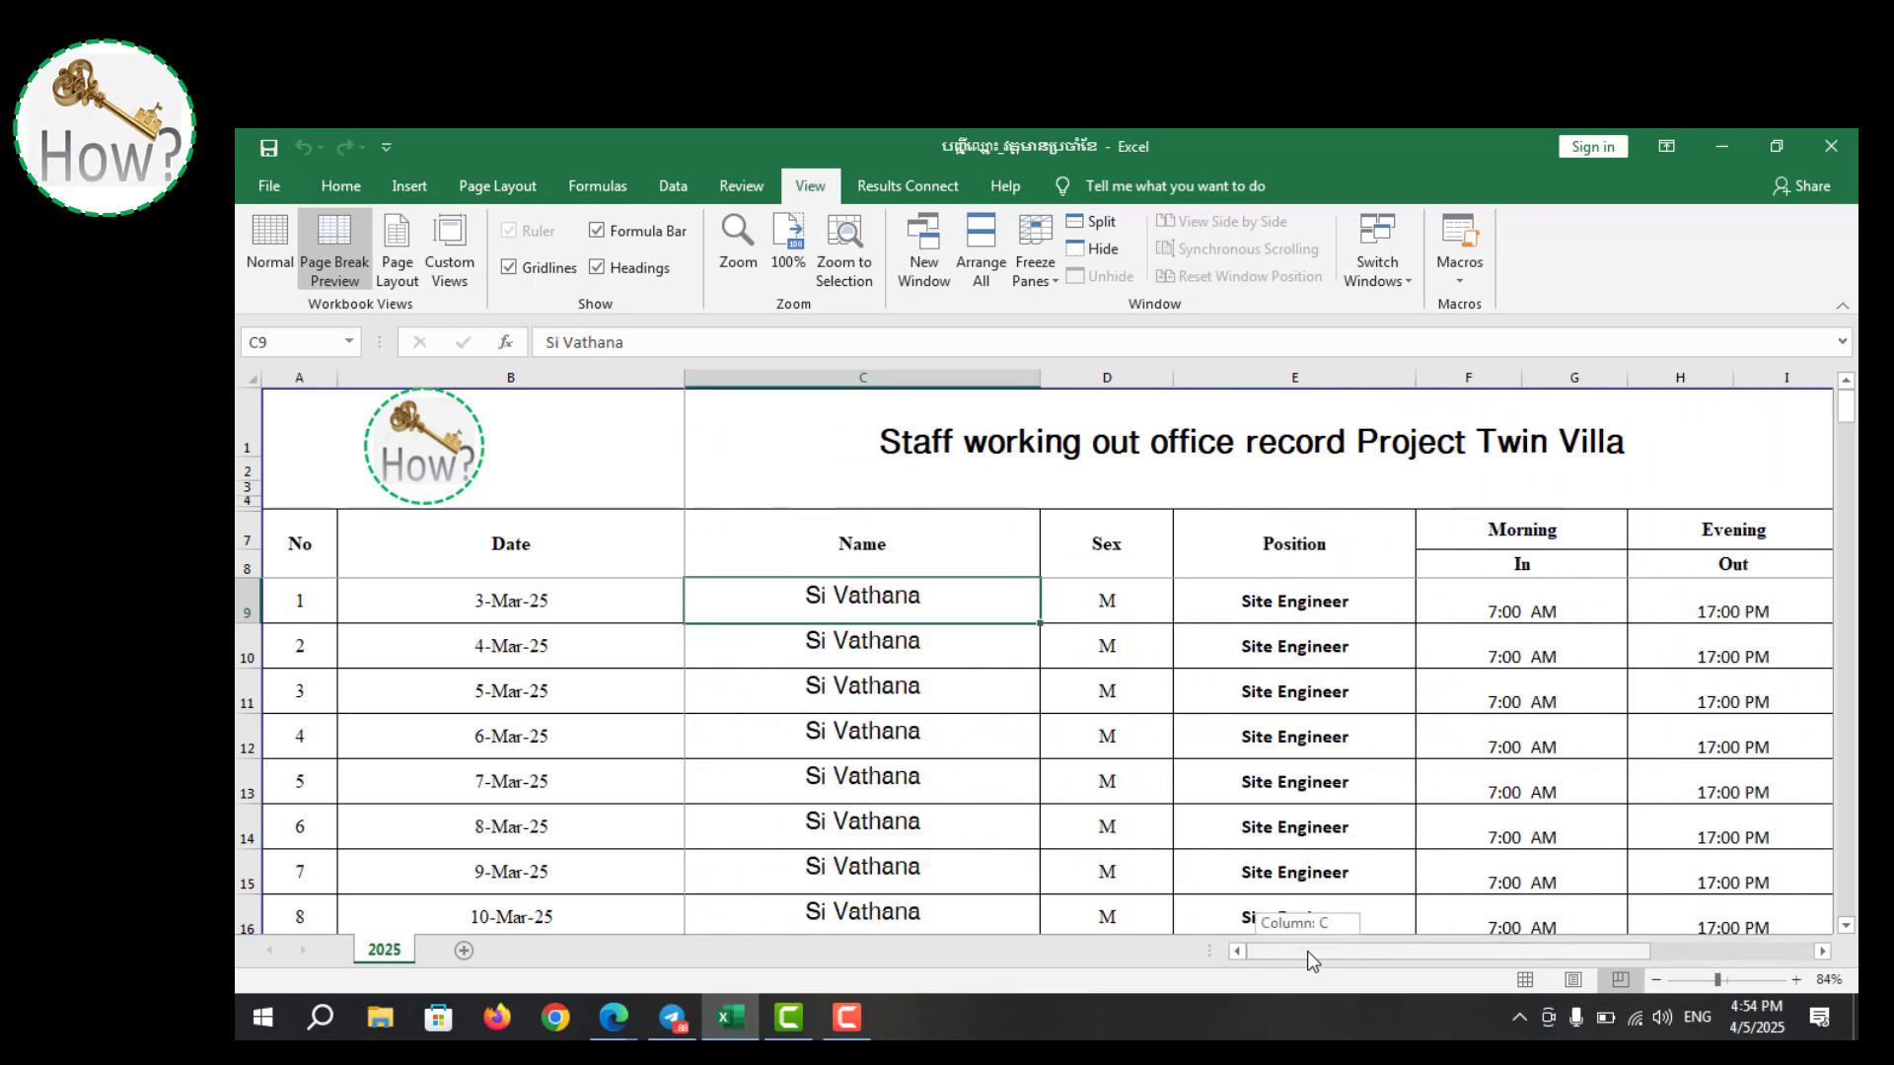
{"action": "left_click_drag", "start_coordinate": [1313, 961], "coordinate": [1440, 953]}
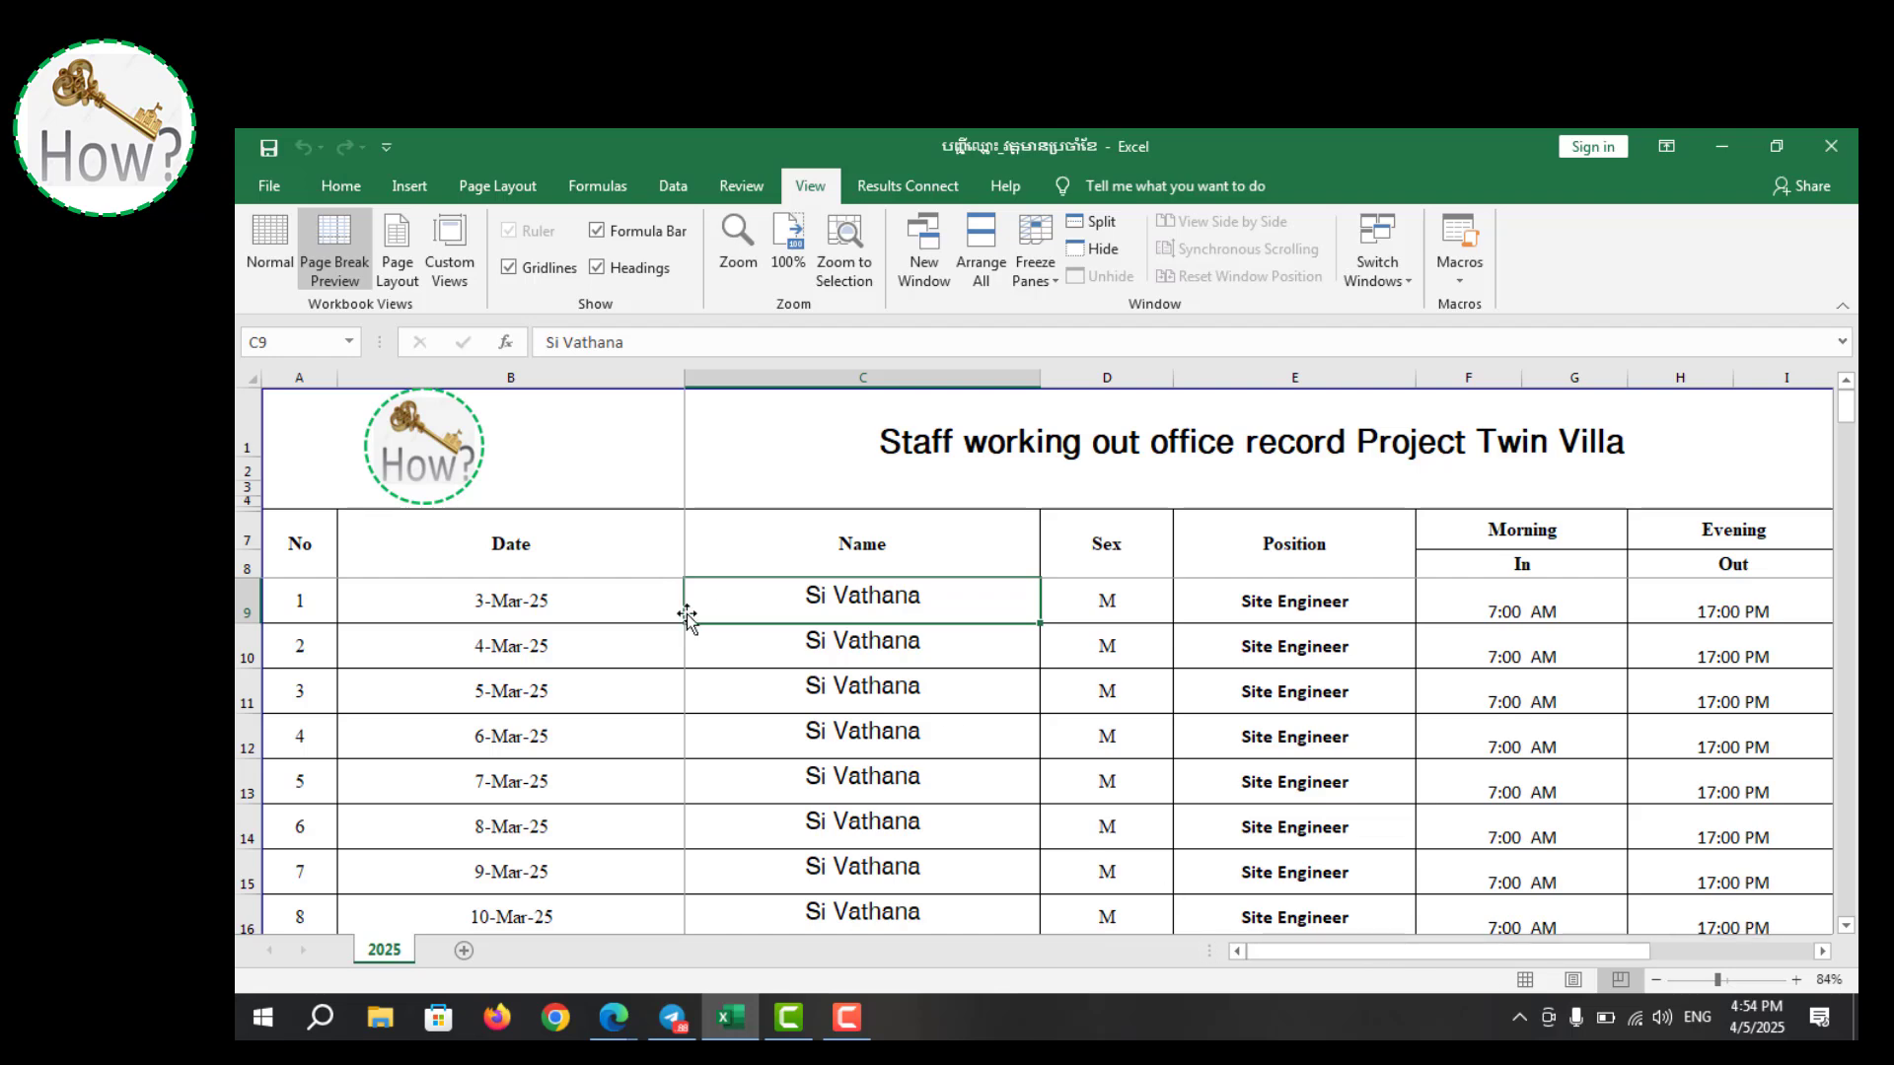
Unfreeze the panes so that all rows and columns of the attendance sheet scroll freely
{"action": "left_click", "coordinate": [833, 656]}
{"action": "left_click", "coordinate": [1381, 639]}
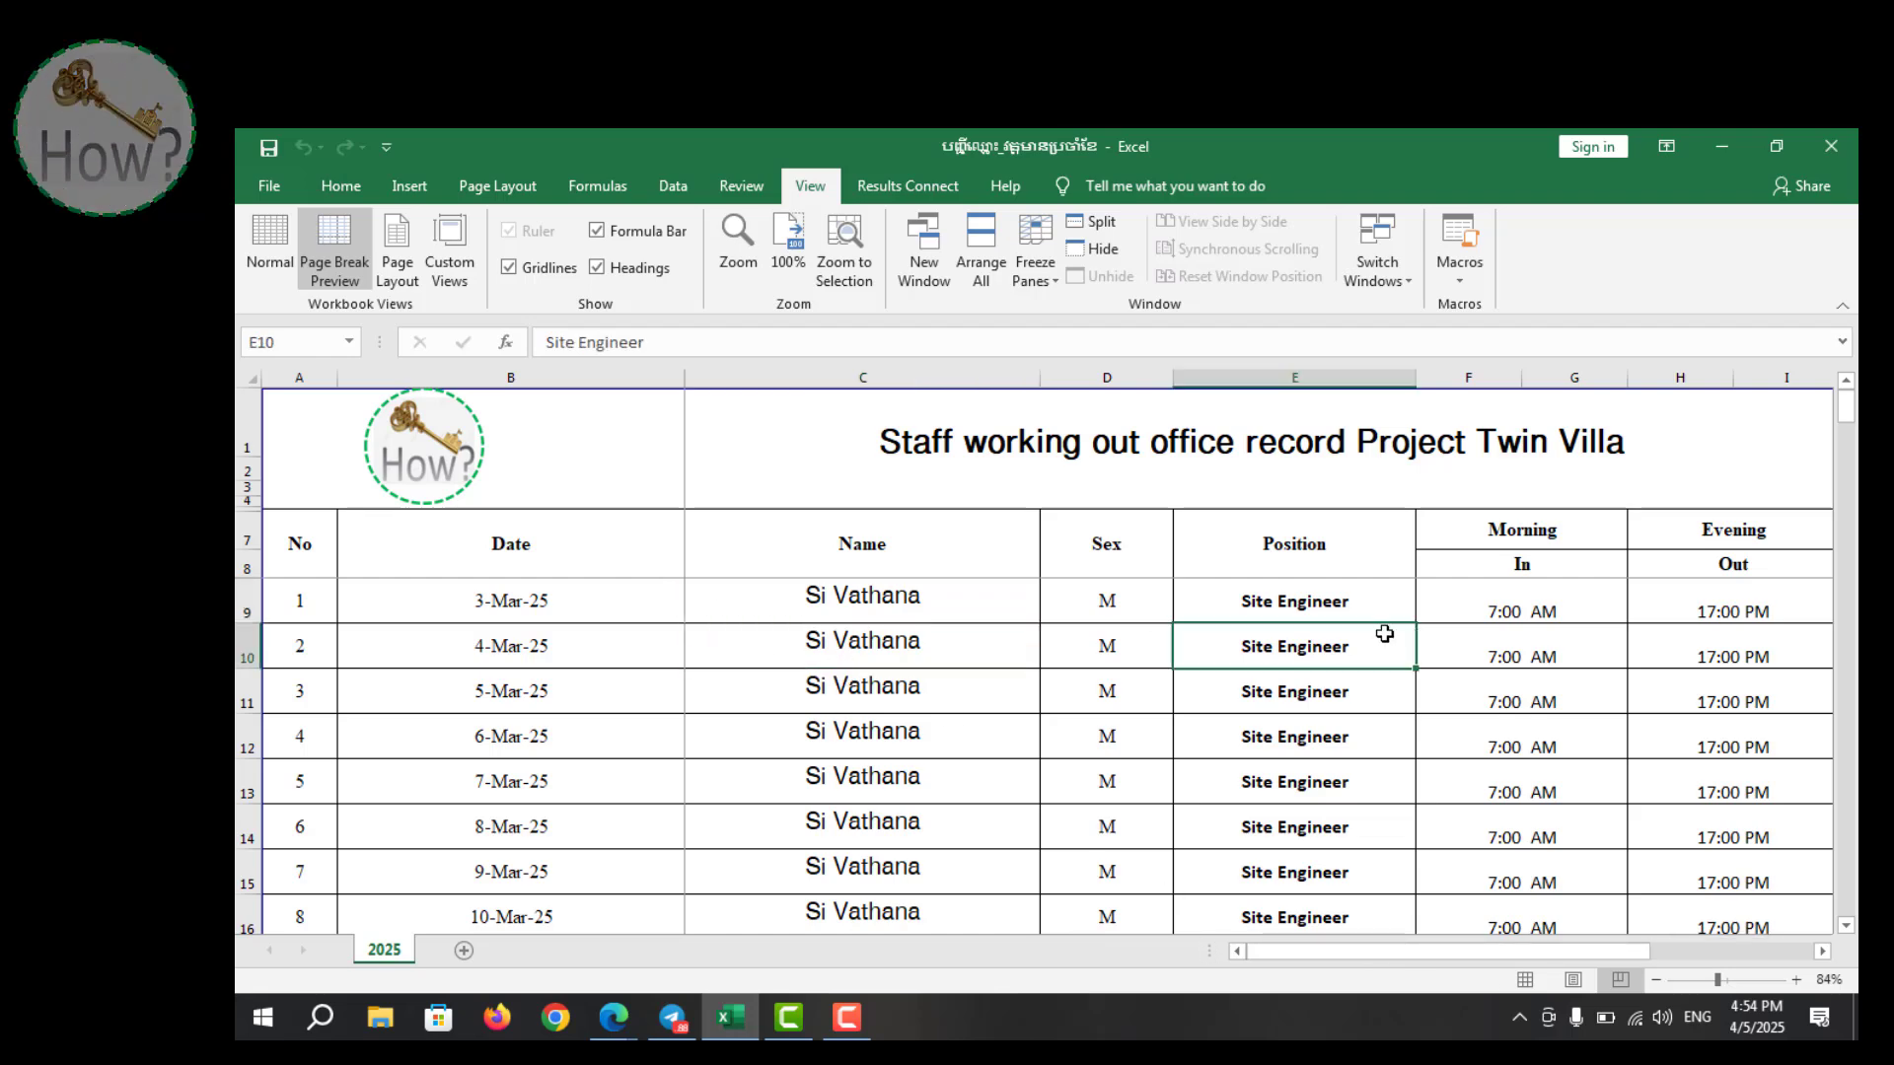
{"action": "left_click", "coordinate": [1040, 287]}
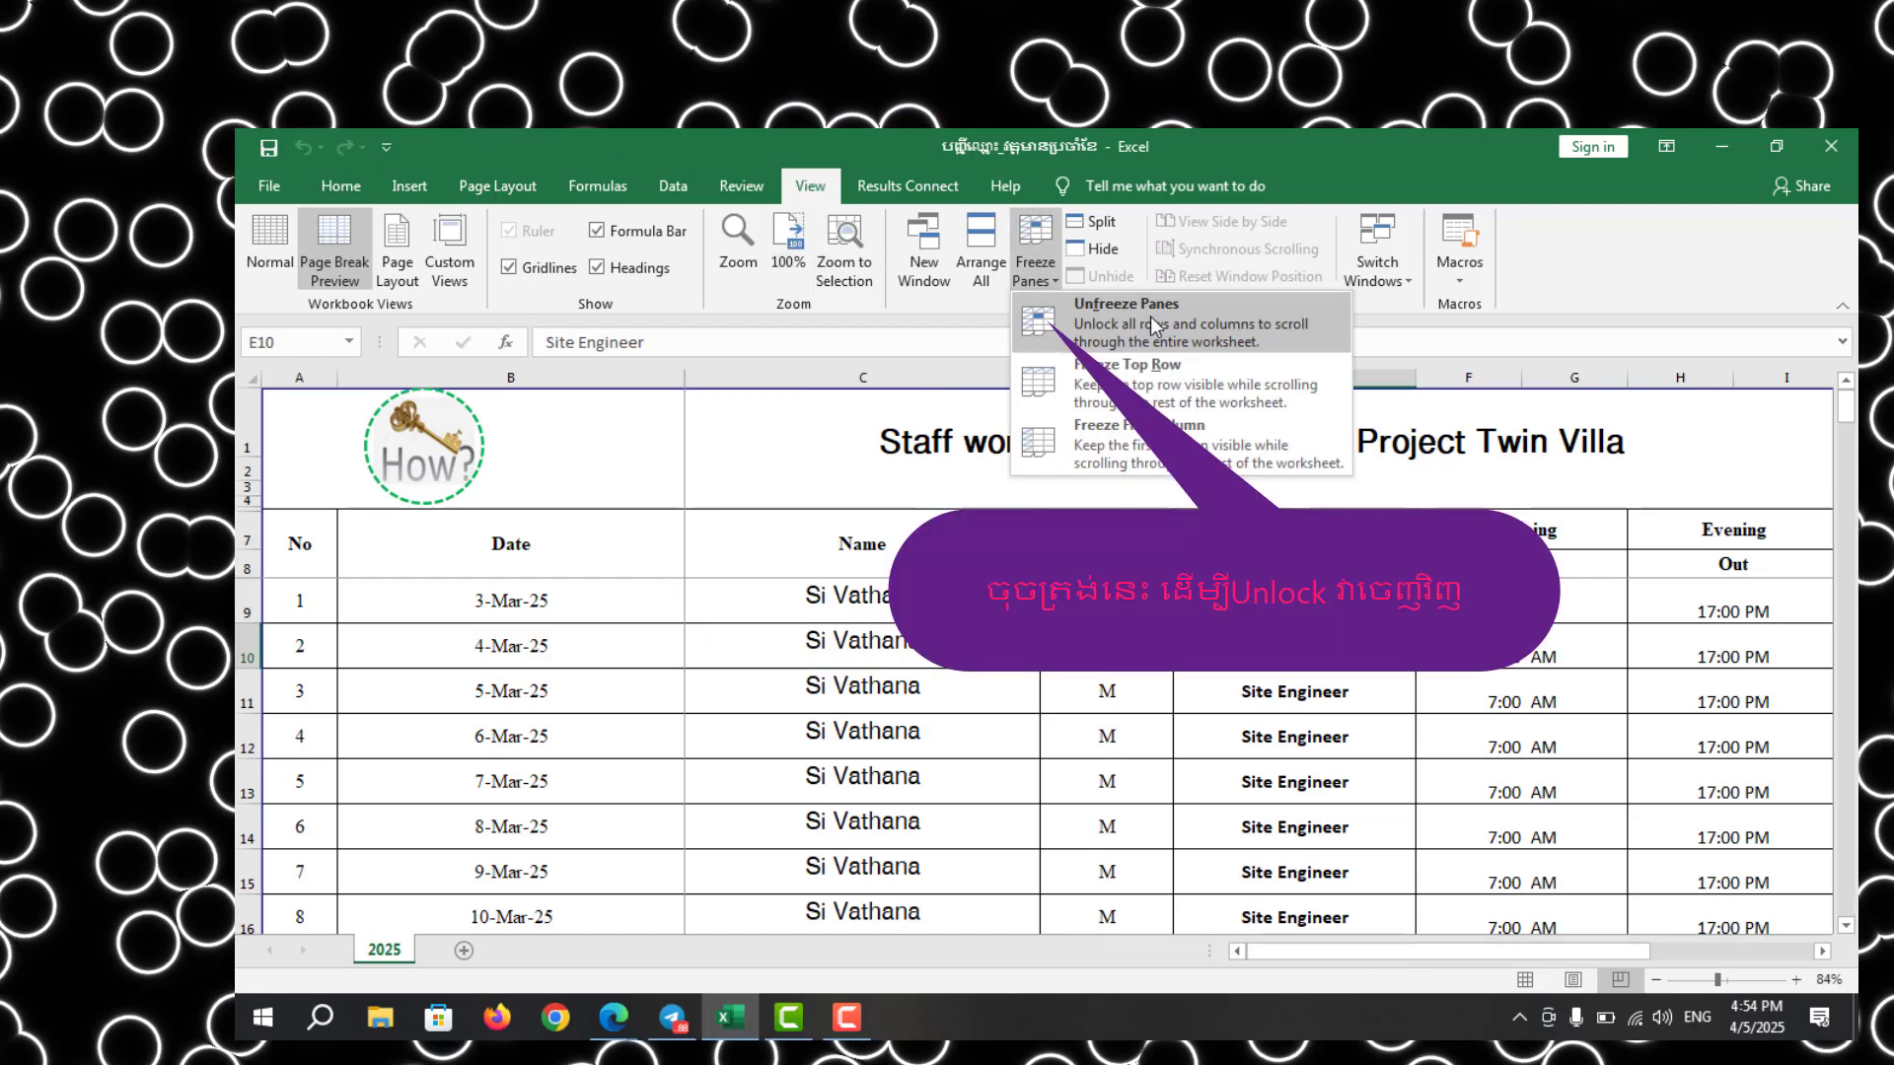
{"action": "left_click", "coordinate": [1150, 315]}
{"action": "scroll", "coordinate": [1055, 661], "scroll_direction": "down", "scroll_amount": 3}
{"action": "scroll", "coordinate": [1056, 661], "scroll_direction": "up", "scroll_amount": 3}
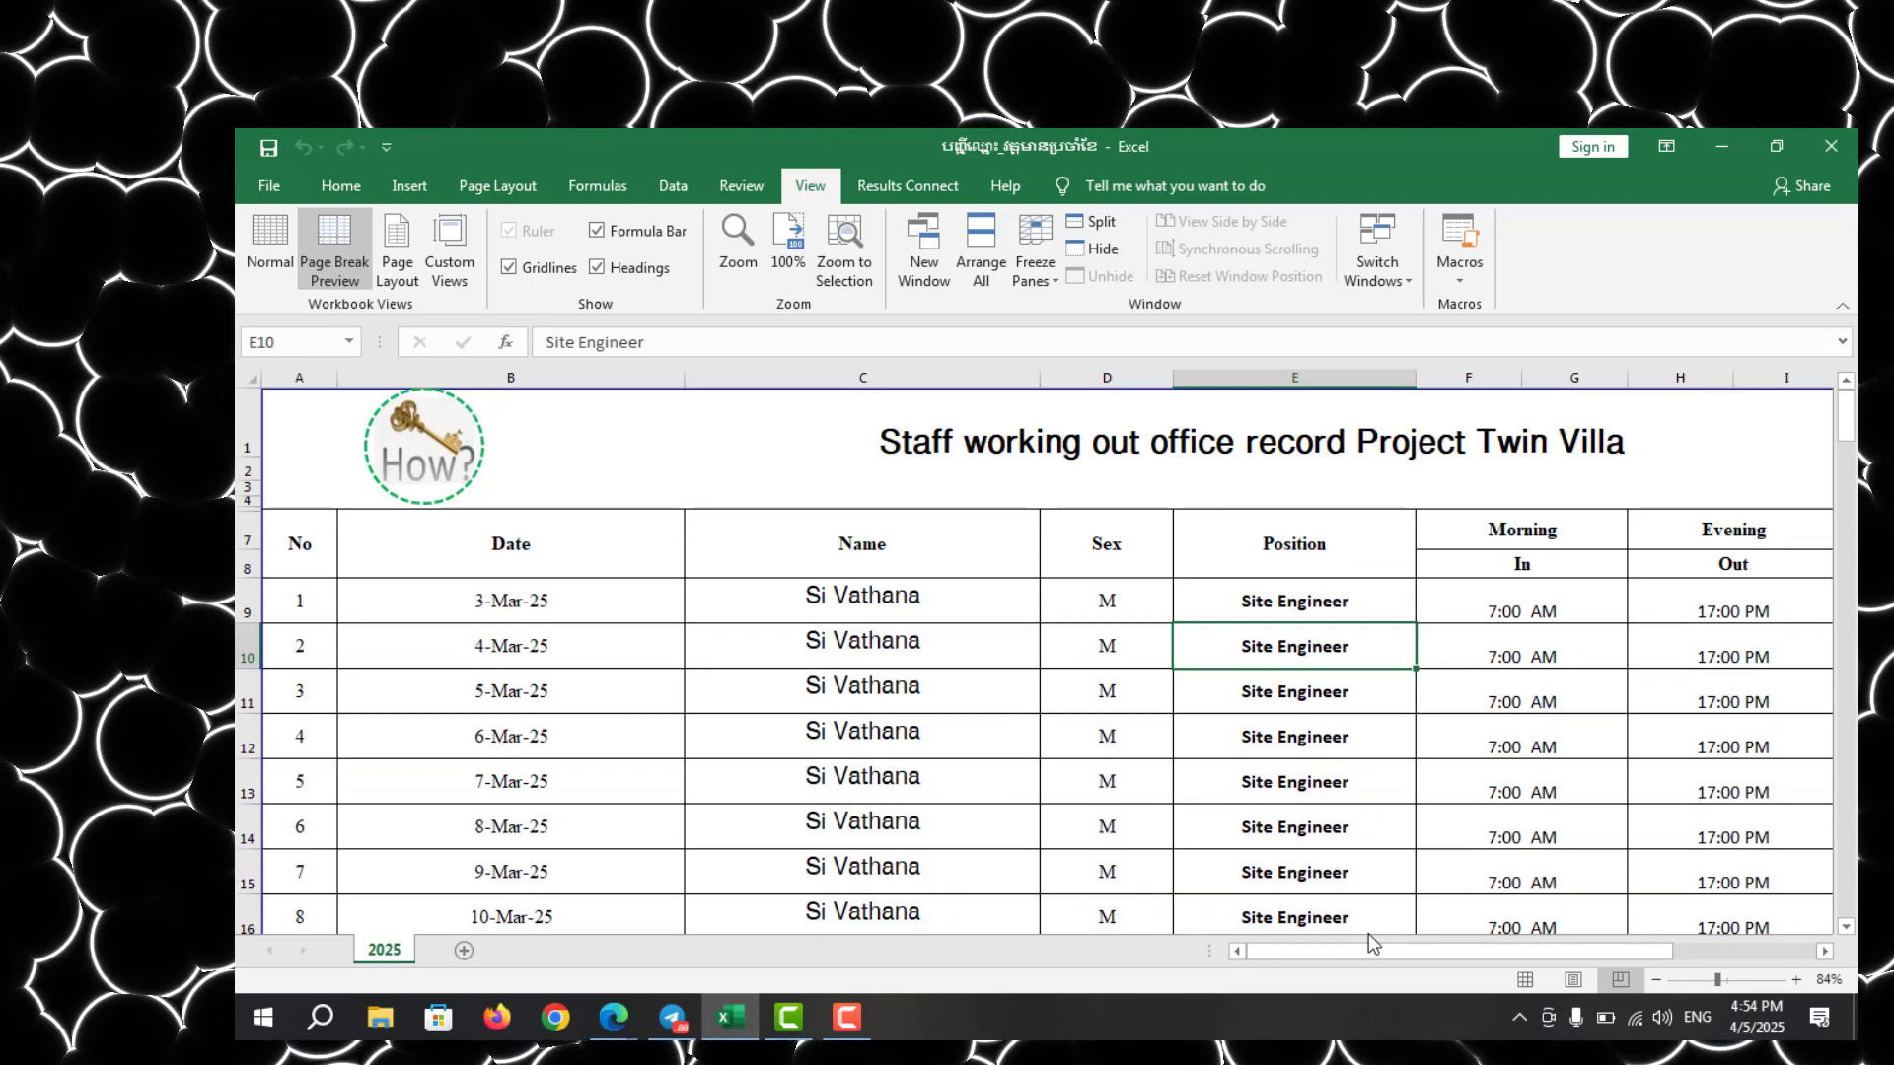
{"action": "left_click_drag", "start_coordinate": [1381, 943], "coordinate": [1105, 868]}
{"action": "scroll", "coordinate": [986, 725], "scroll_direction": "down", "scroll_amount": 1}
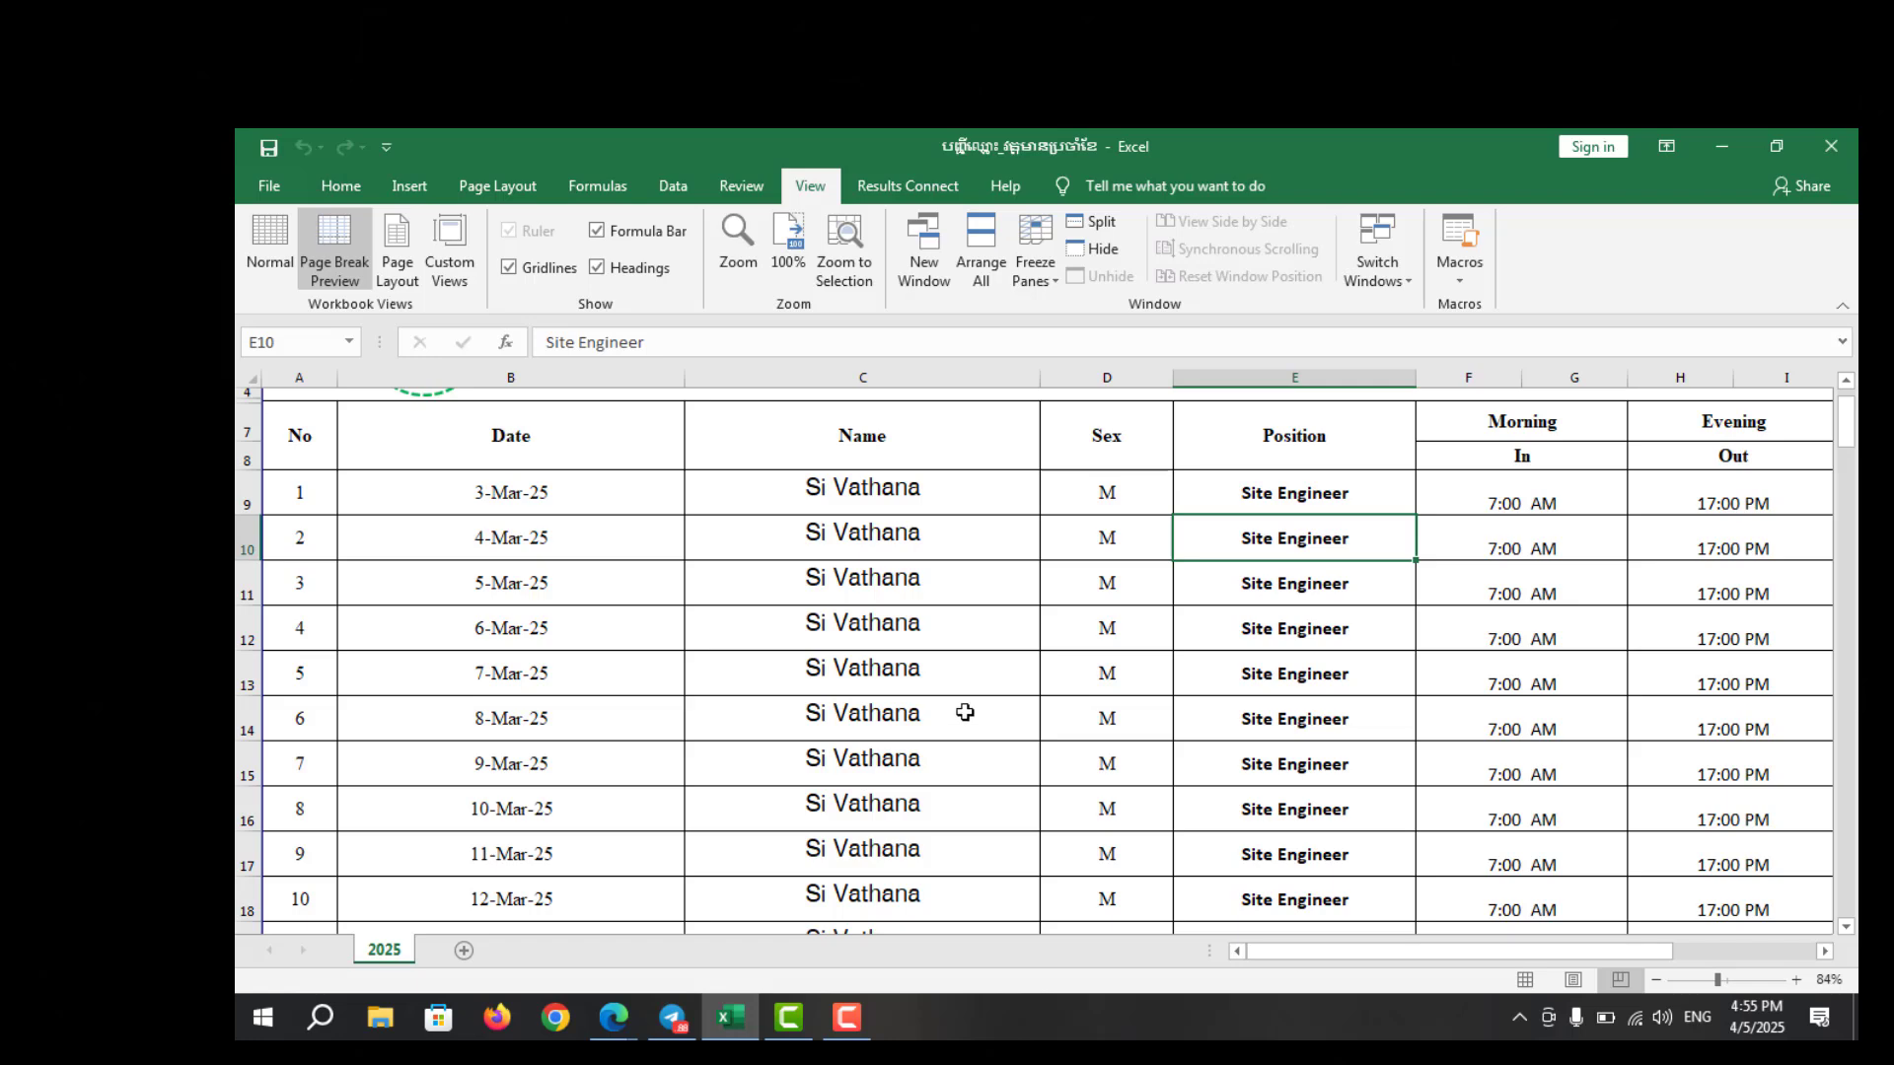
{"action": "left_click", "coordinate": [240, 720]}
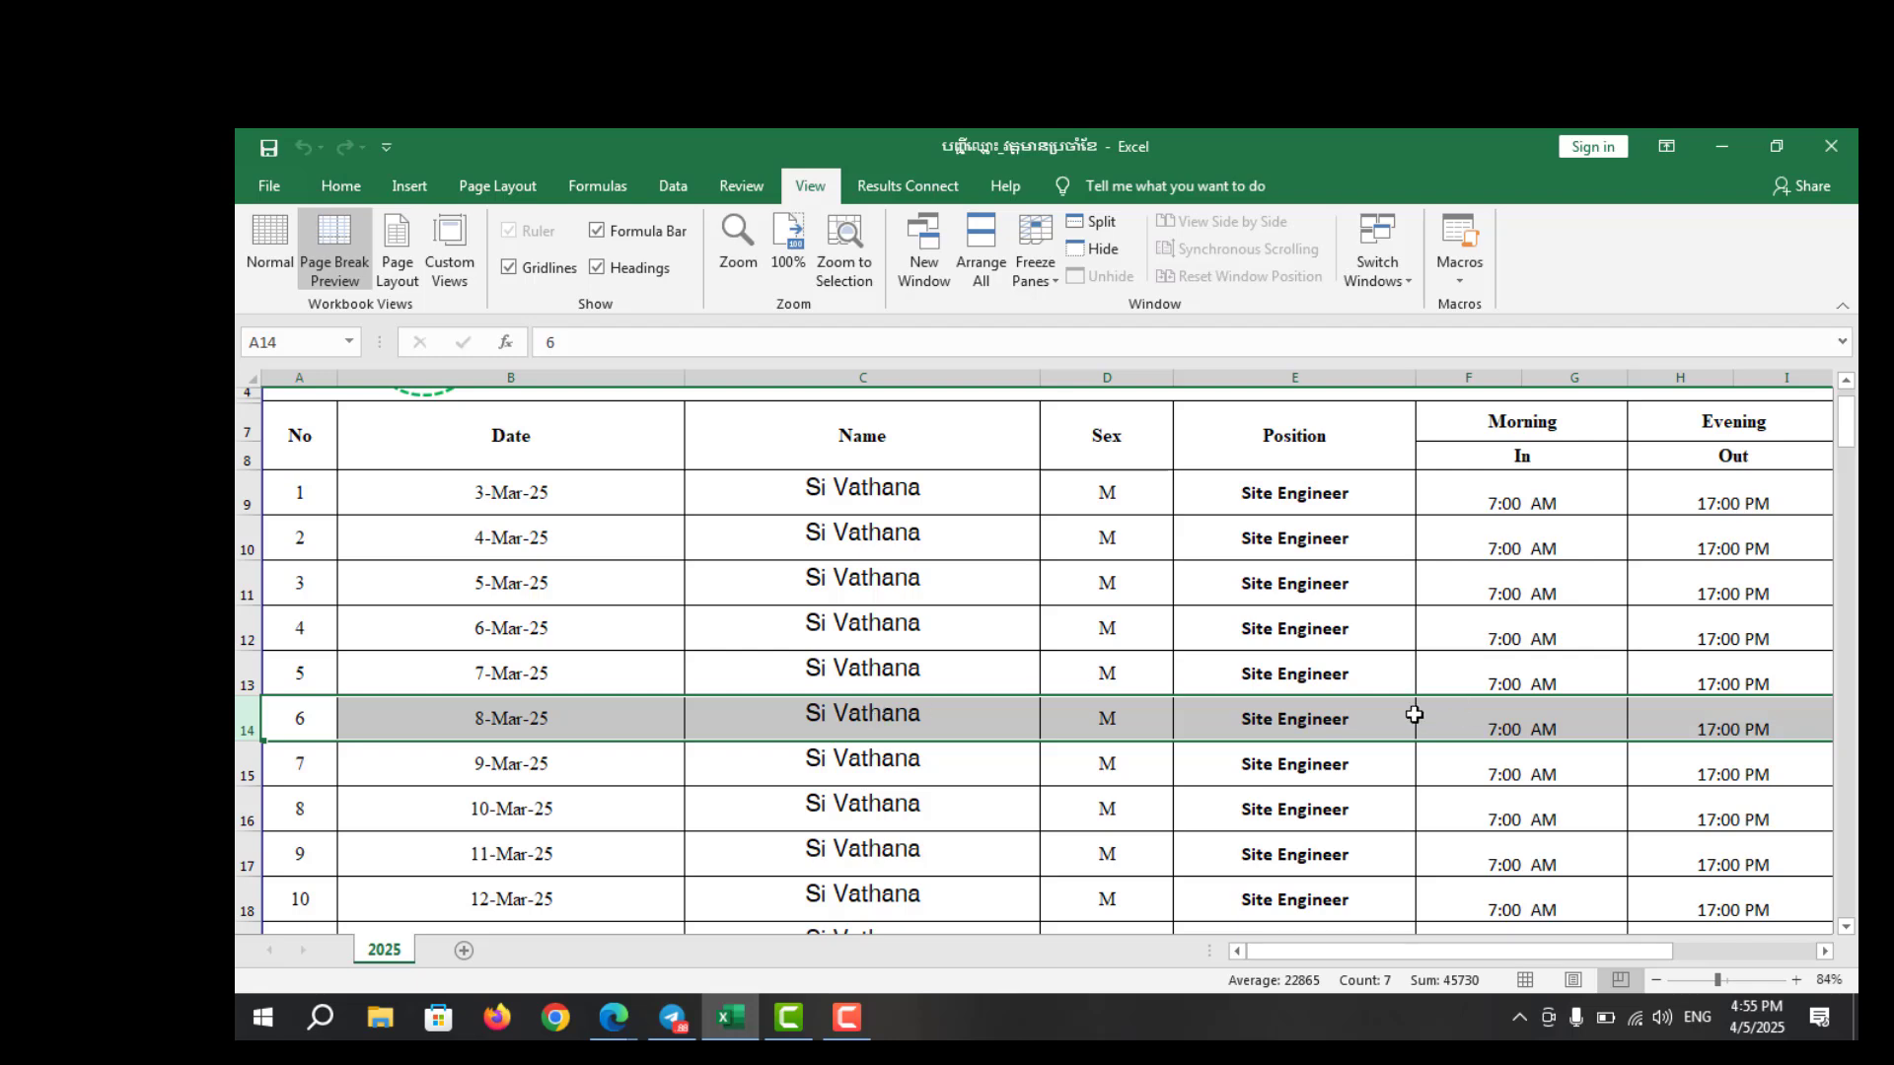
{"action": "scroll", "coordinate": [1414, 714], "scroll_direction": "down", "scroll_amount": 5}
{"action": "scroll", "coordinate": [1415, 714], "scroll_direction": "up", "scroll_amount": 7}
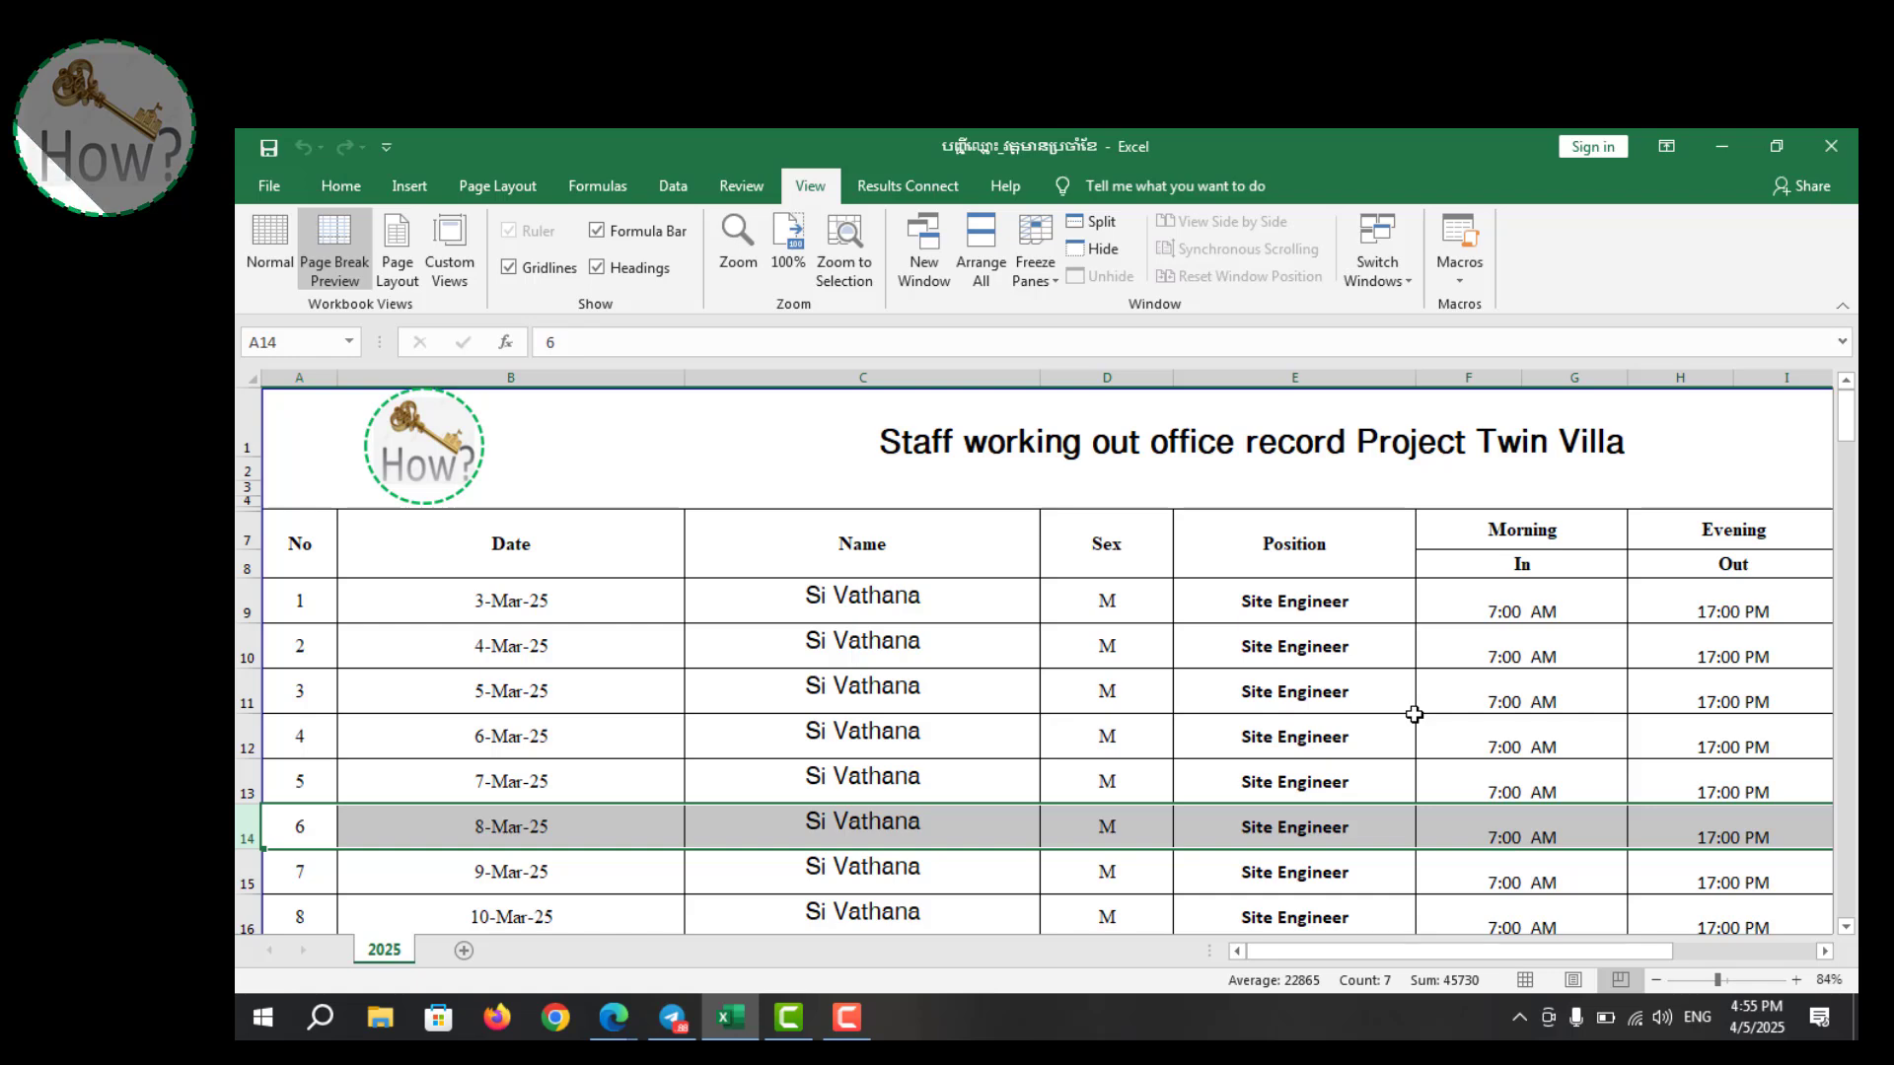
{"action": "scroll", "coordinate": [1414, 714], "scroll_direction": "down", "scroll_amount": 3}
{"action": "scroll", "coordinate": [1414, 714], "scroll_direction": "up", "scroll_amount": 2}
{"action": "left_click", "coordinate": [1109, 808]}
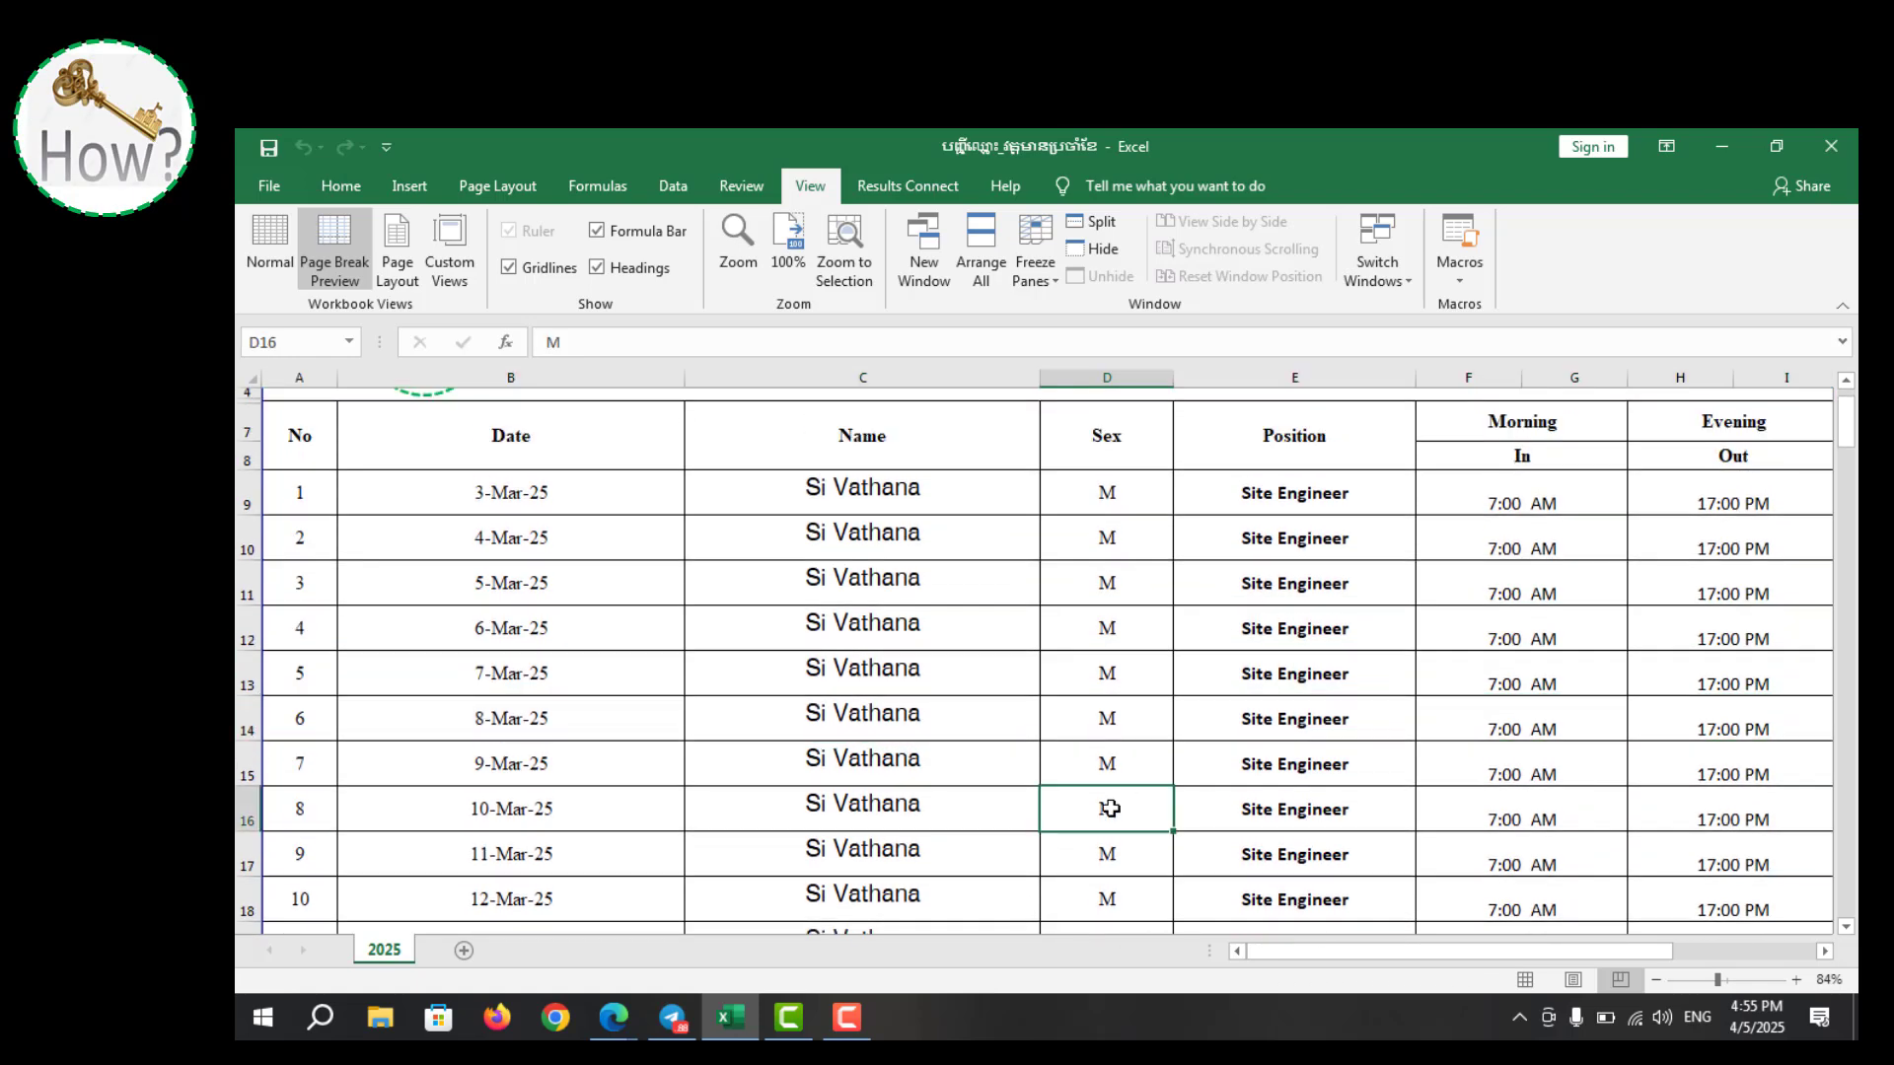
{"action": "left_click", "coordinate": [245, 676]}
{"action": "left_click", "coordinate": [979, 807]}
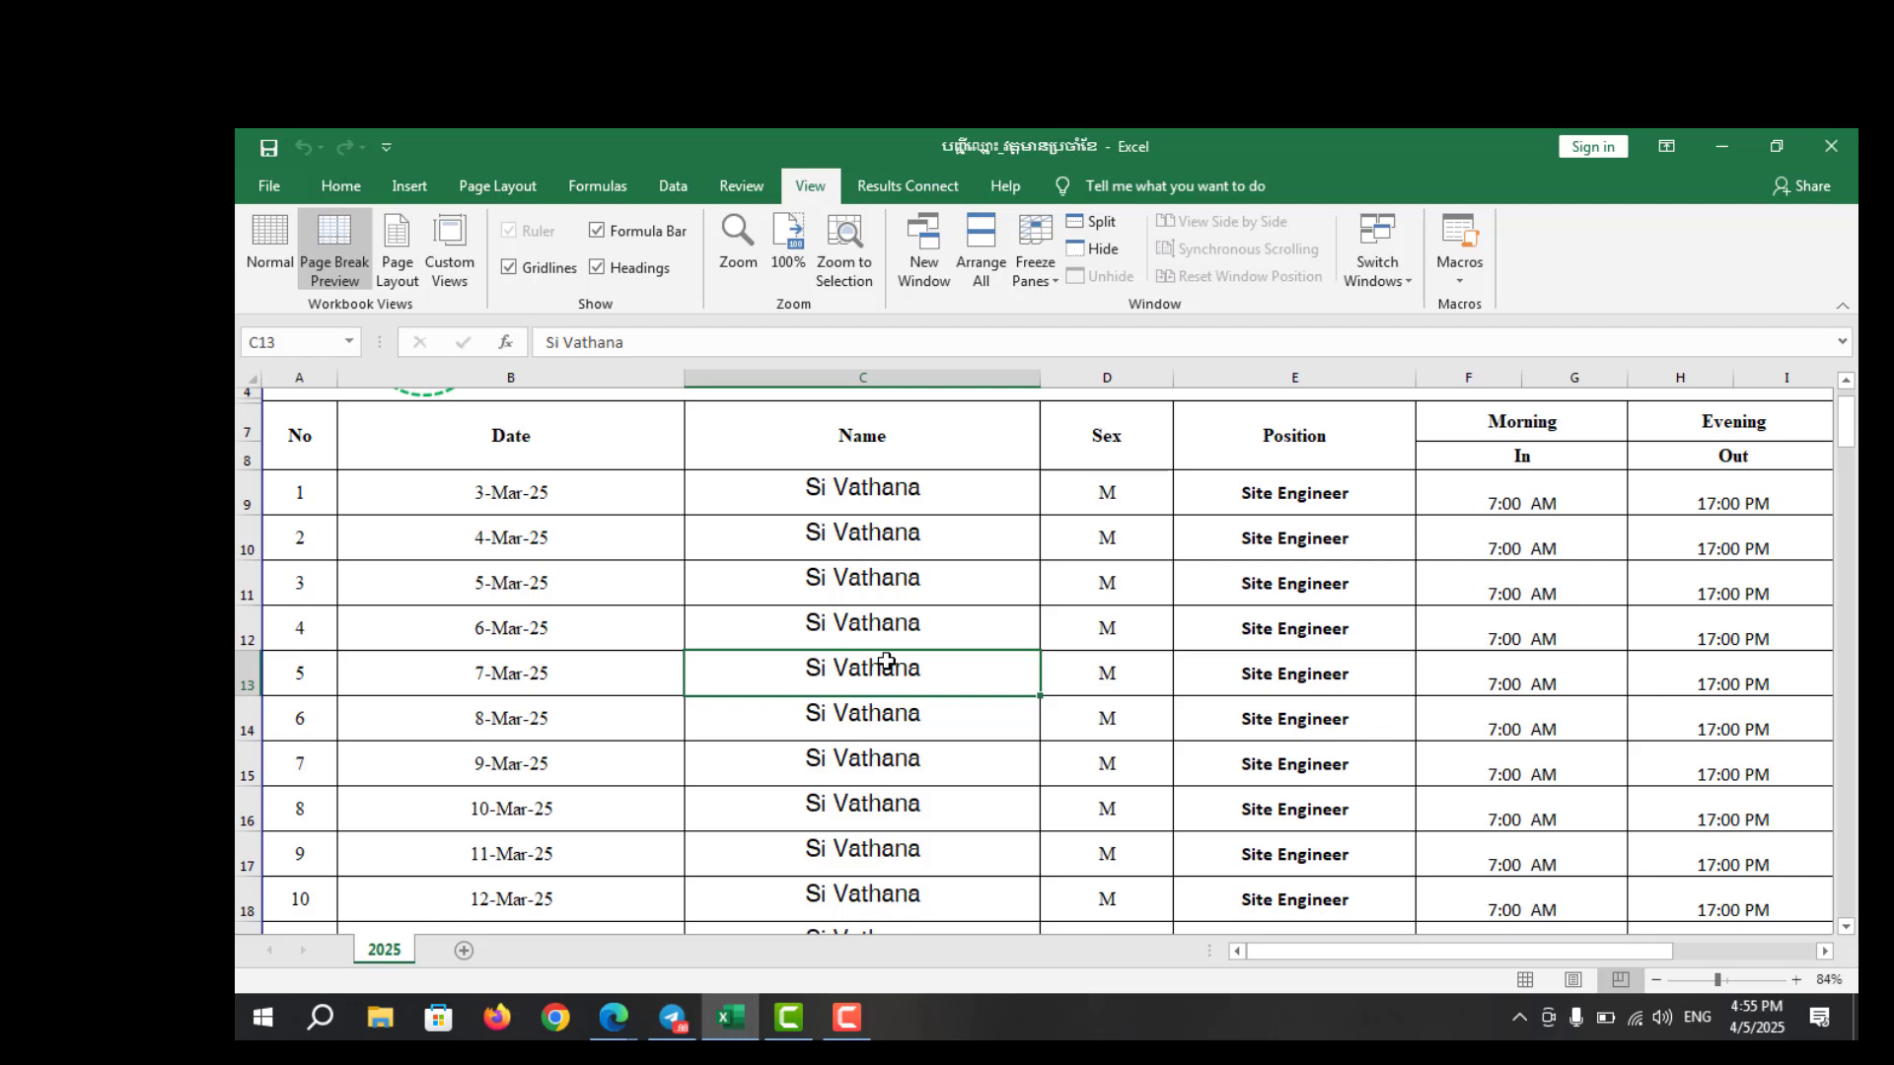
Freeze the panes at cell C14 to lock the rows above the 8-Mar-25 entry and the No and Date columns
{"action": "left_click", "coordinate": [860, 725]}
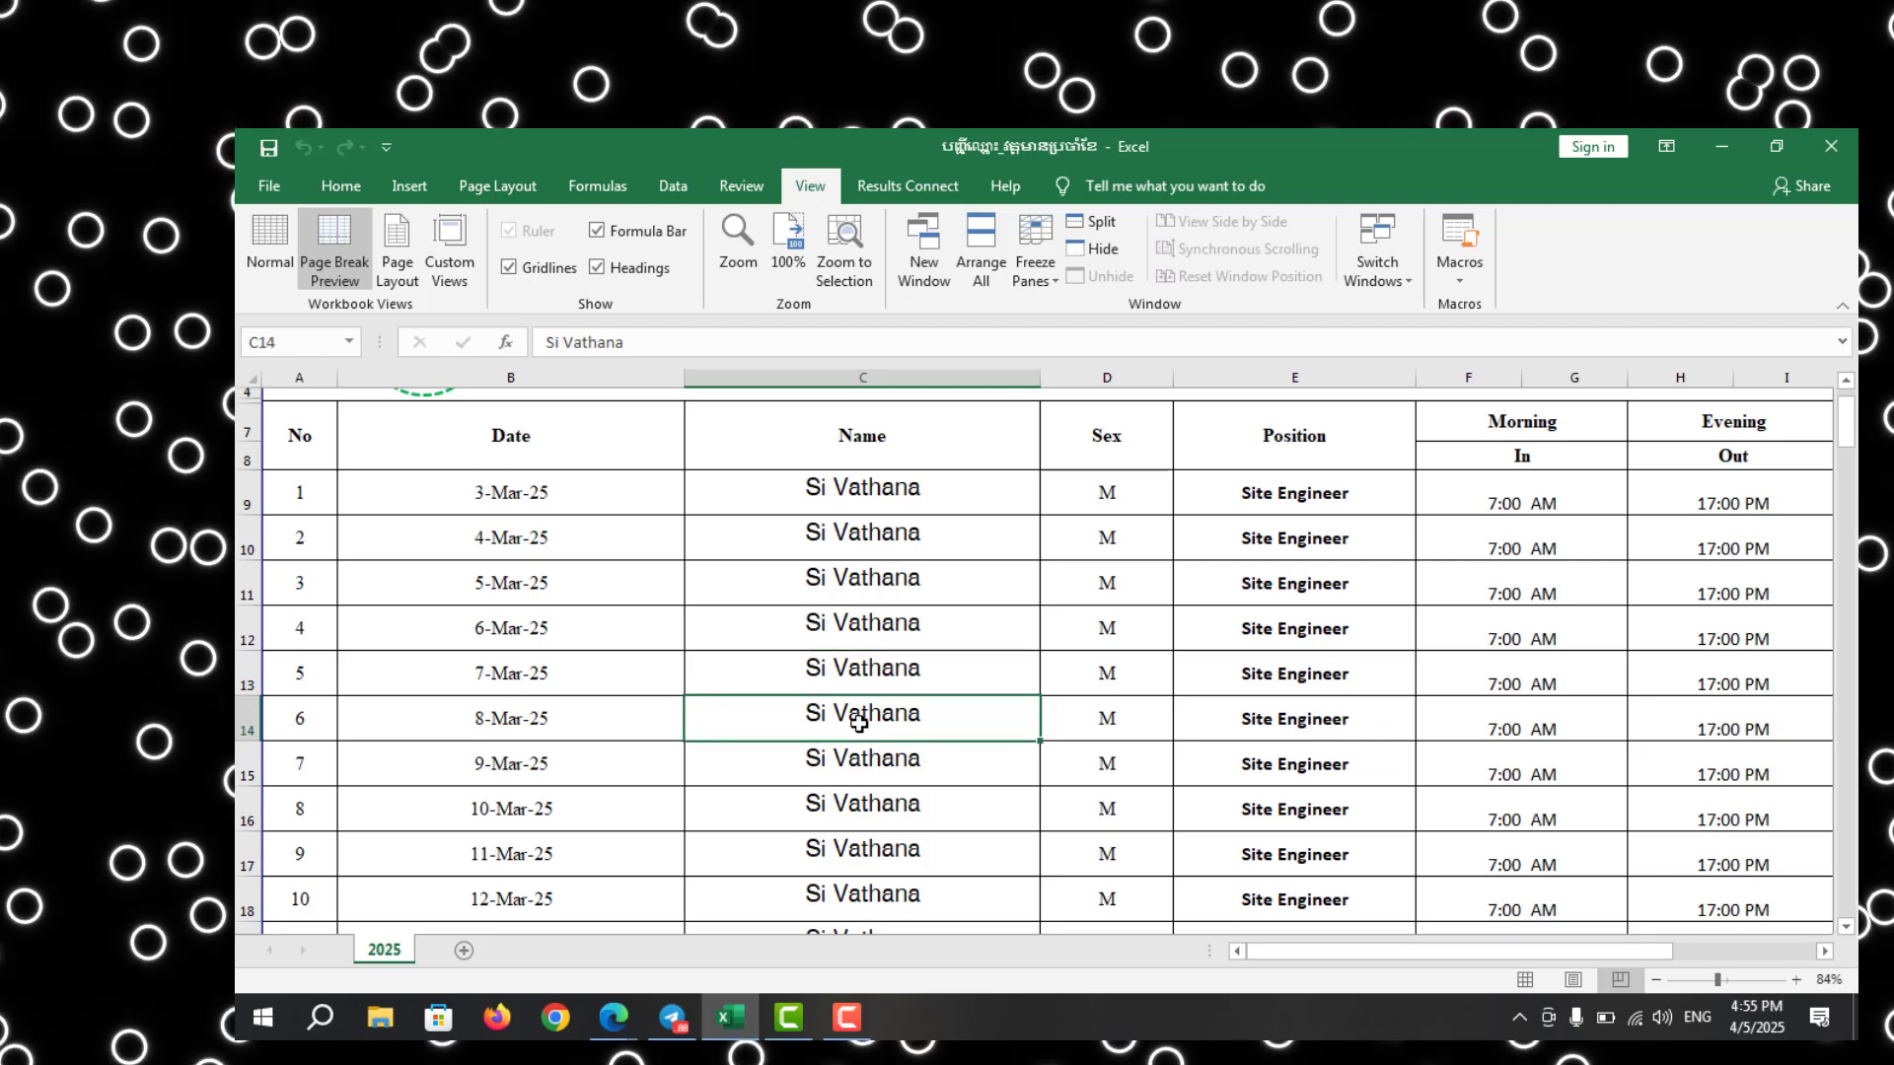
{"action": "left_click", "coordinate": [1032, 279]}
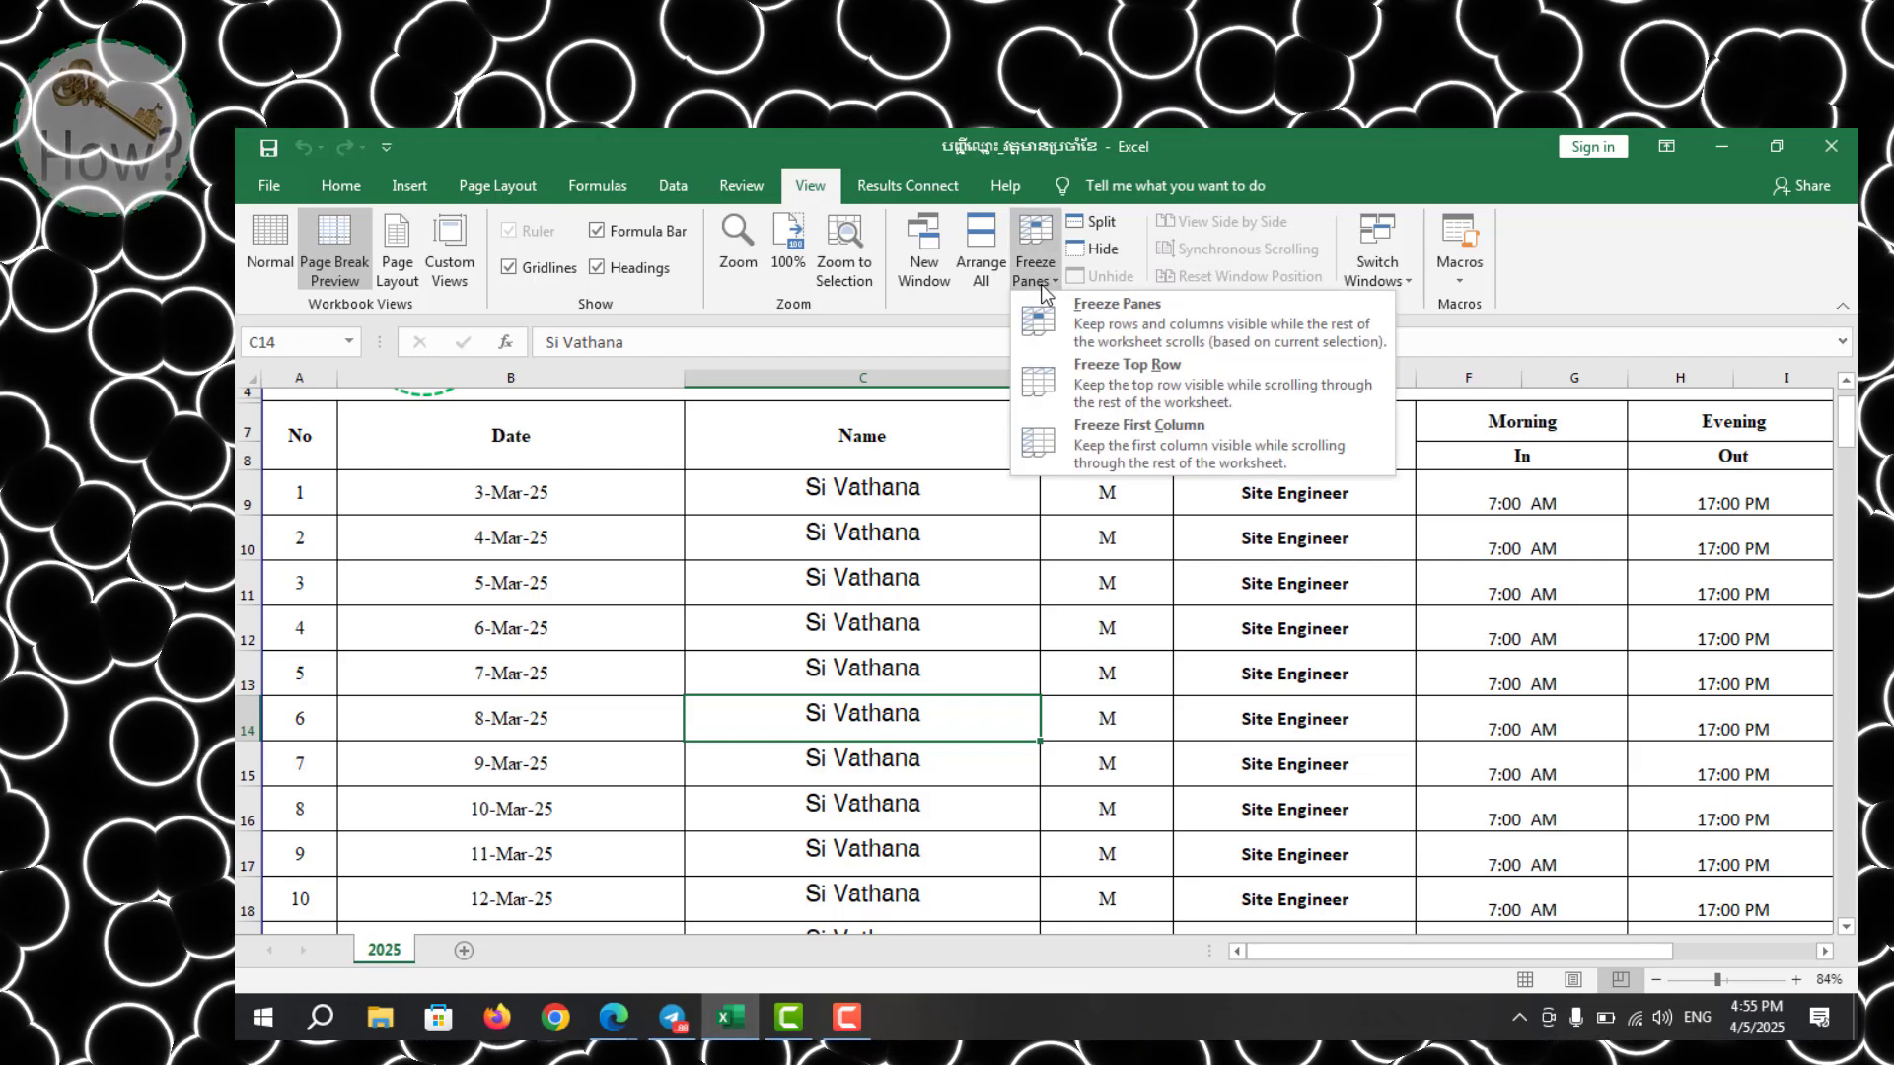
{"action": "left_click", "coordinate": [1091, 315]}
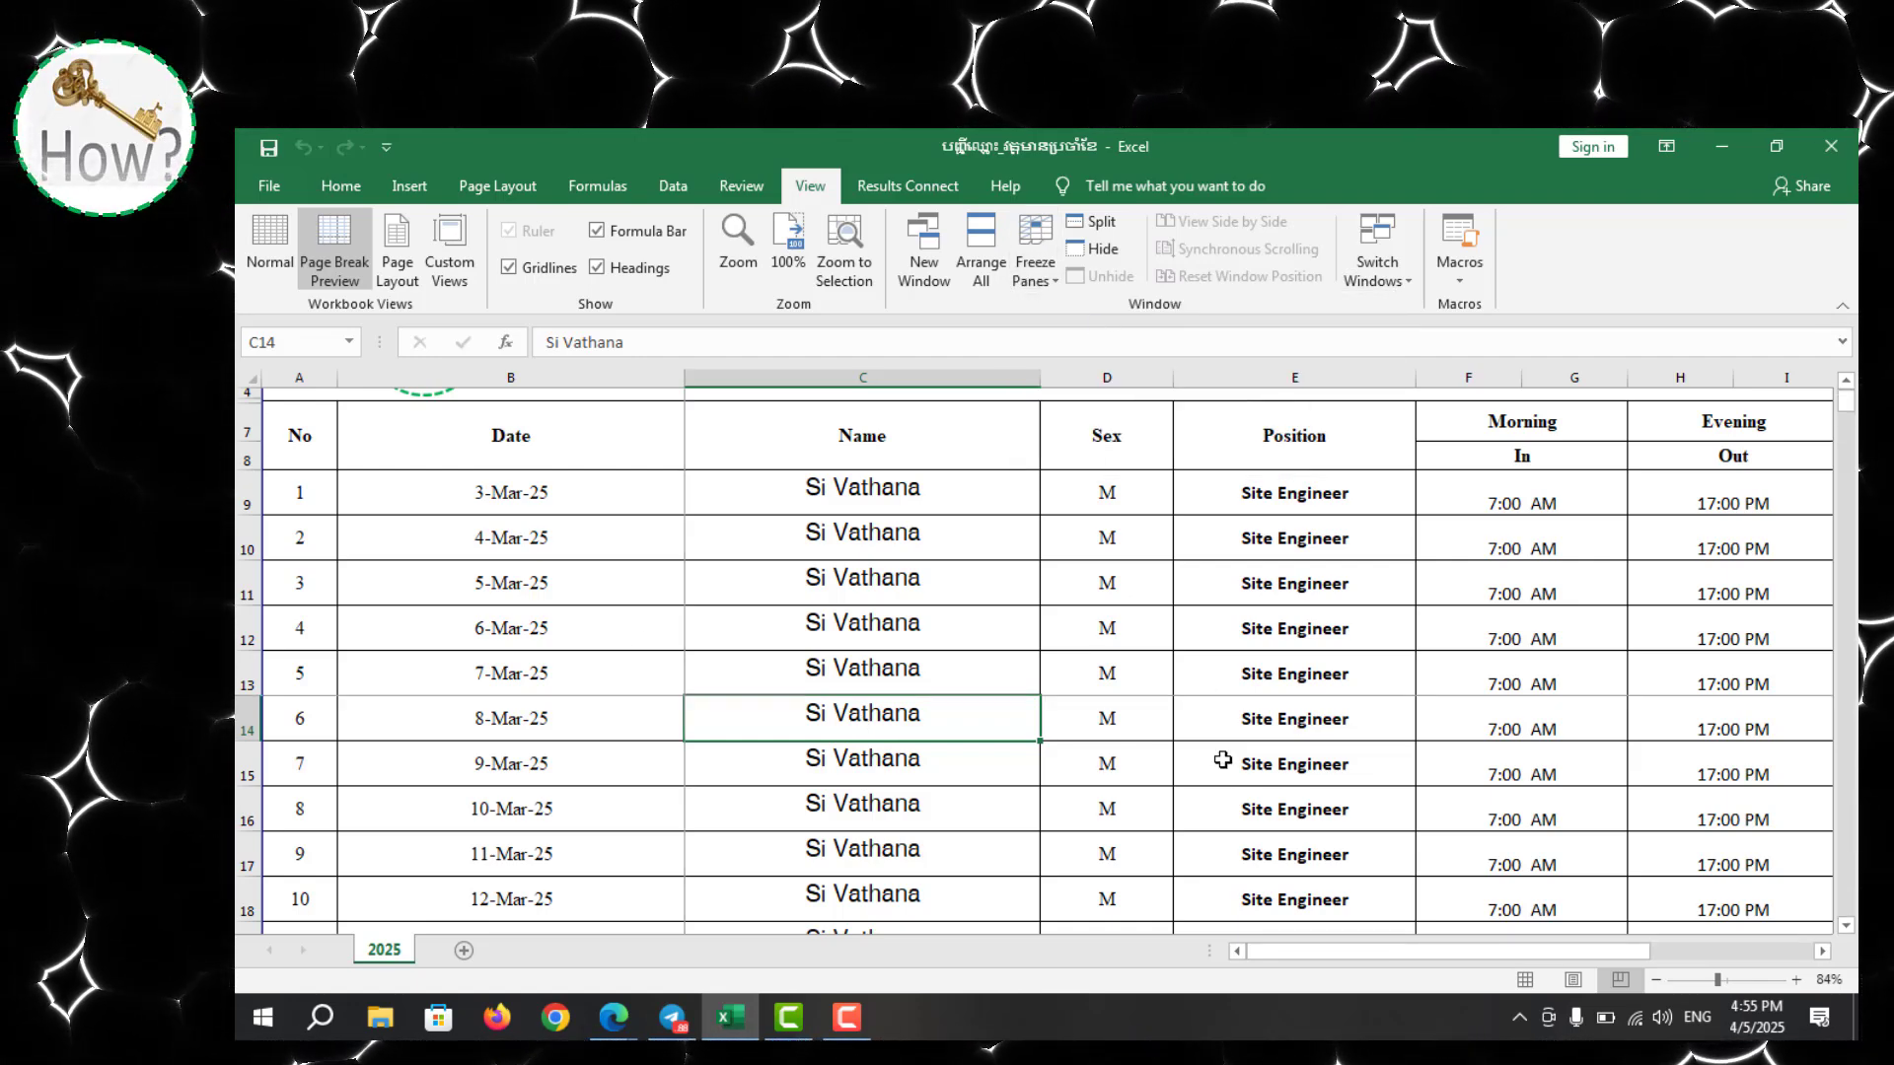
Check how the locked rows above the 8-Mar-25 entry behave while moving down and up the attendance sheet
{"action": "scroll", "coordinate": [1223, 759], "scroll_direction": "down", "scroll_amount": 2}
{"action": "scroll", "coordinate": [1223, 759], "scroll_direction": "up", "scroll_amount": 2}
{"action": "scroll", "coordinate": [1221, 740], "scroll_direction": "down", "scroll_amount": 14}
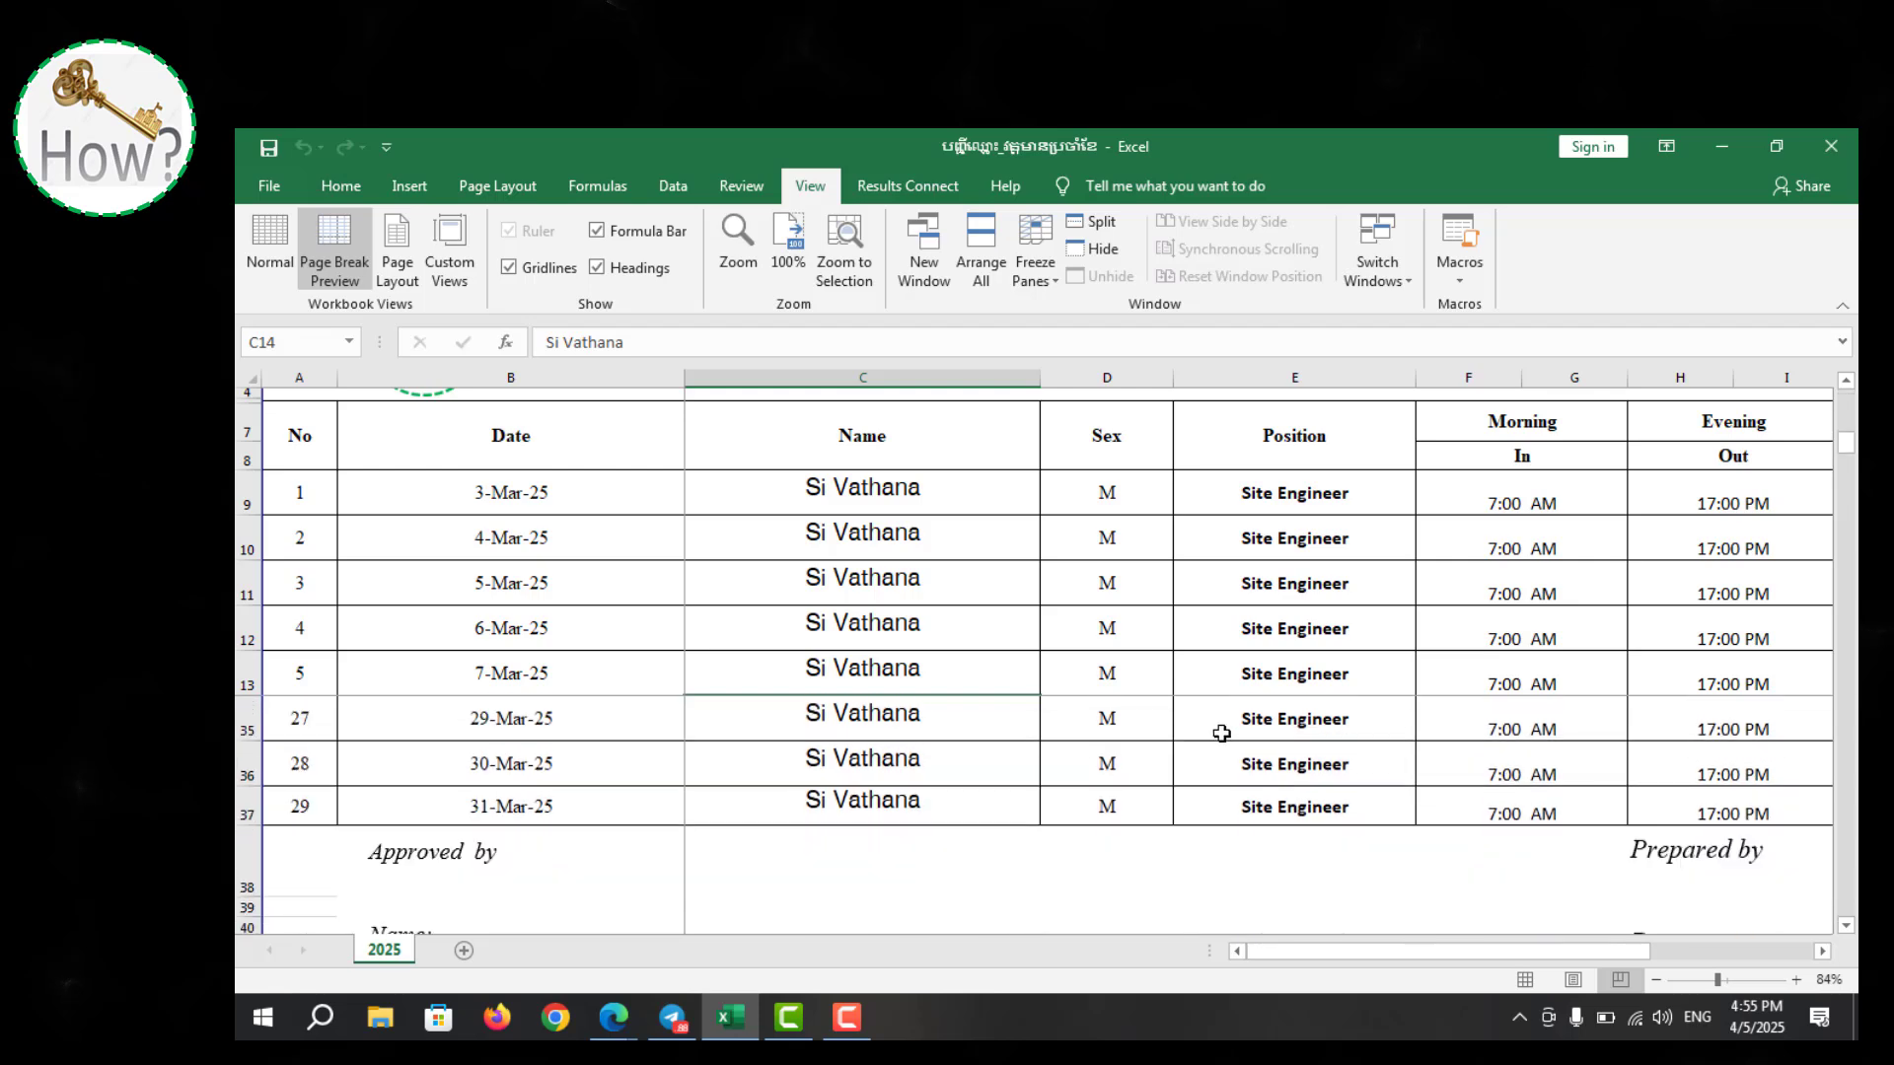
{"action": "scroll", "coordinate": [1218, 724], "scroll_direction": "up", "scroll_amount": 10}
{"action": "scroll", "coordinate": [330, 663], "scroll_direction": "down", "scroll_amount": 6}
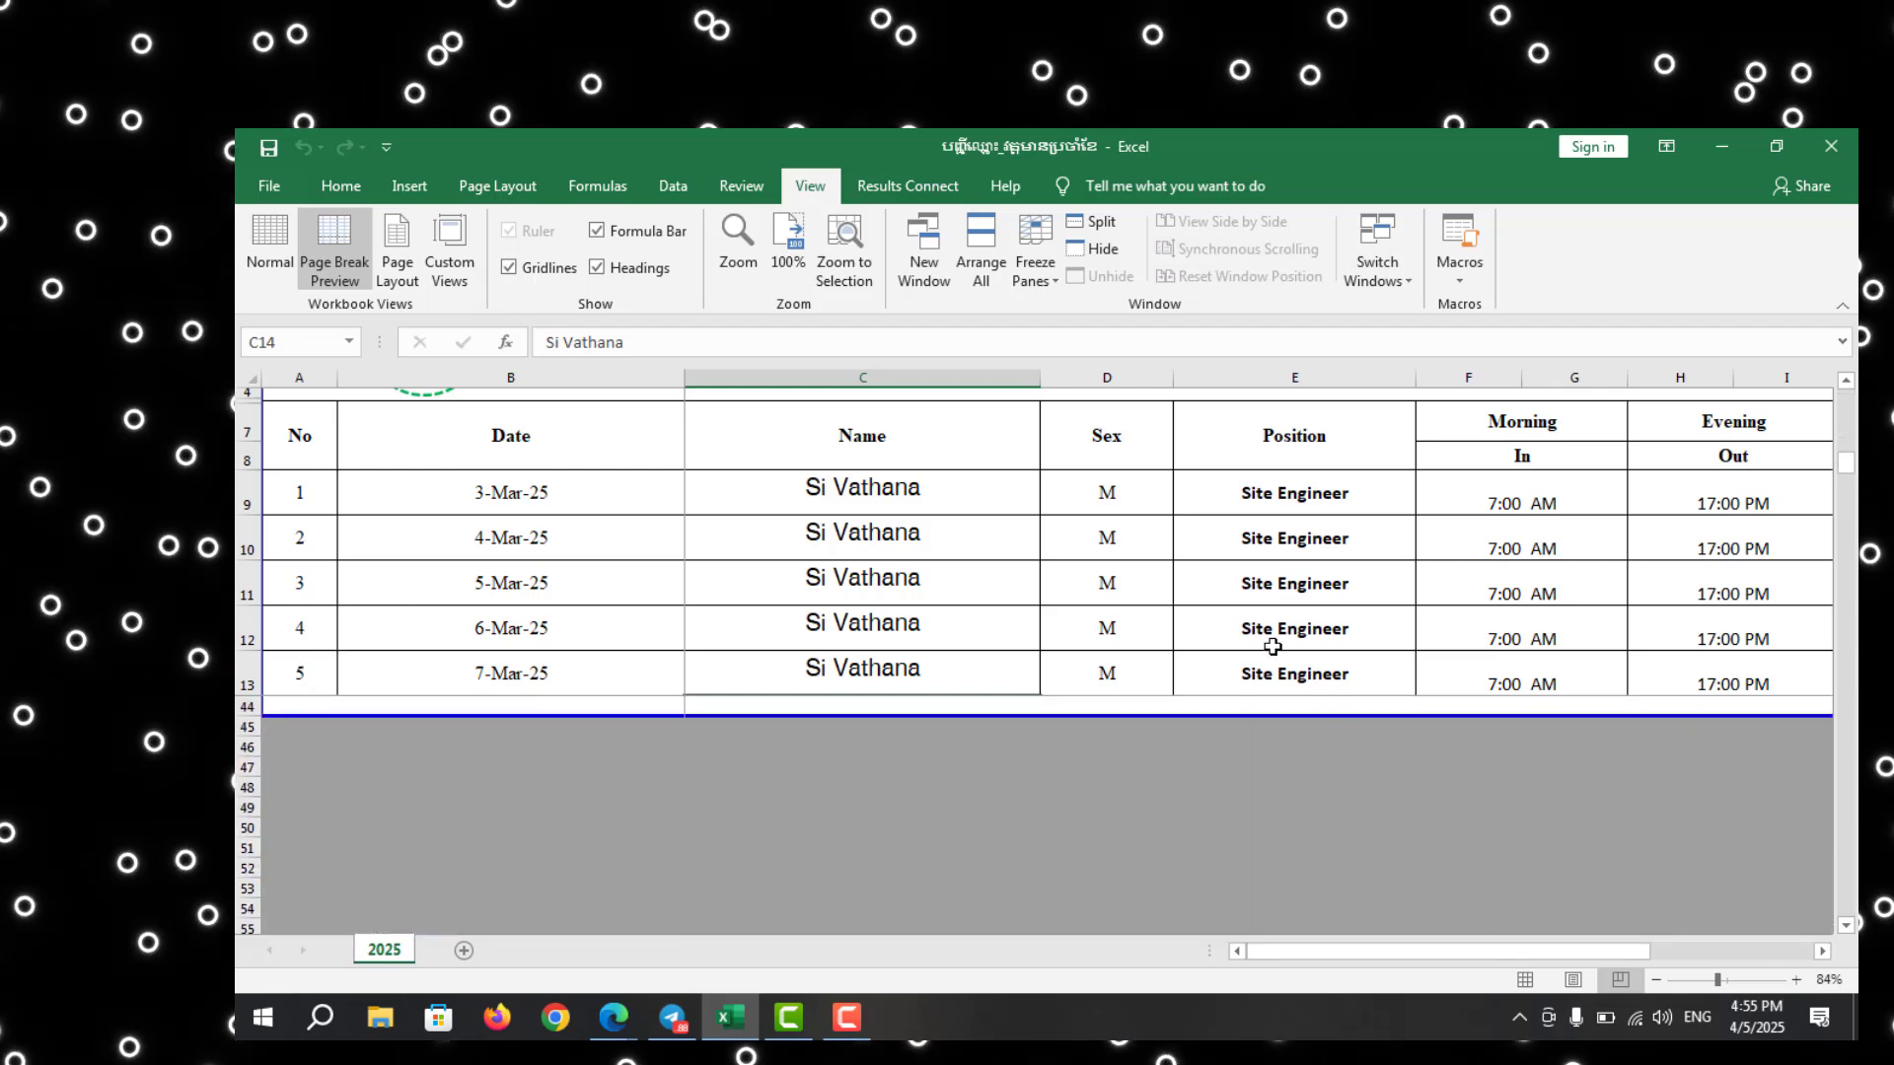
{"action": "scroll", "coordinate": [1269, 617], "scroll_direction": "up", "scroll_amount": 7}
{"action": "scroll", "coordinate": [1269, 618], "scroll_direction": "up", "scroll_amount": 3}
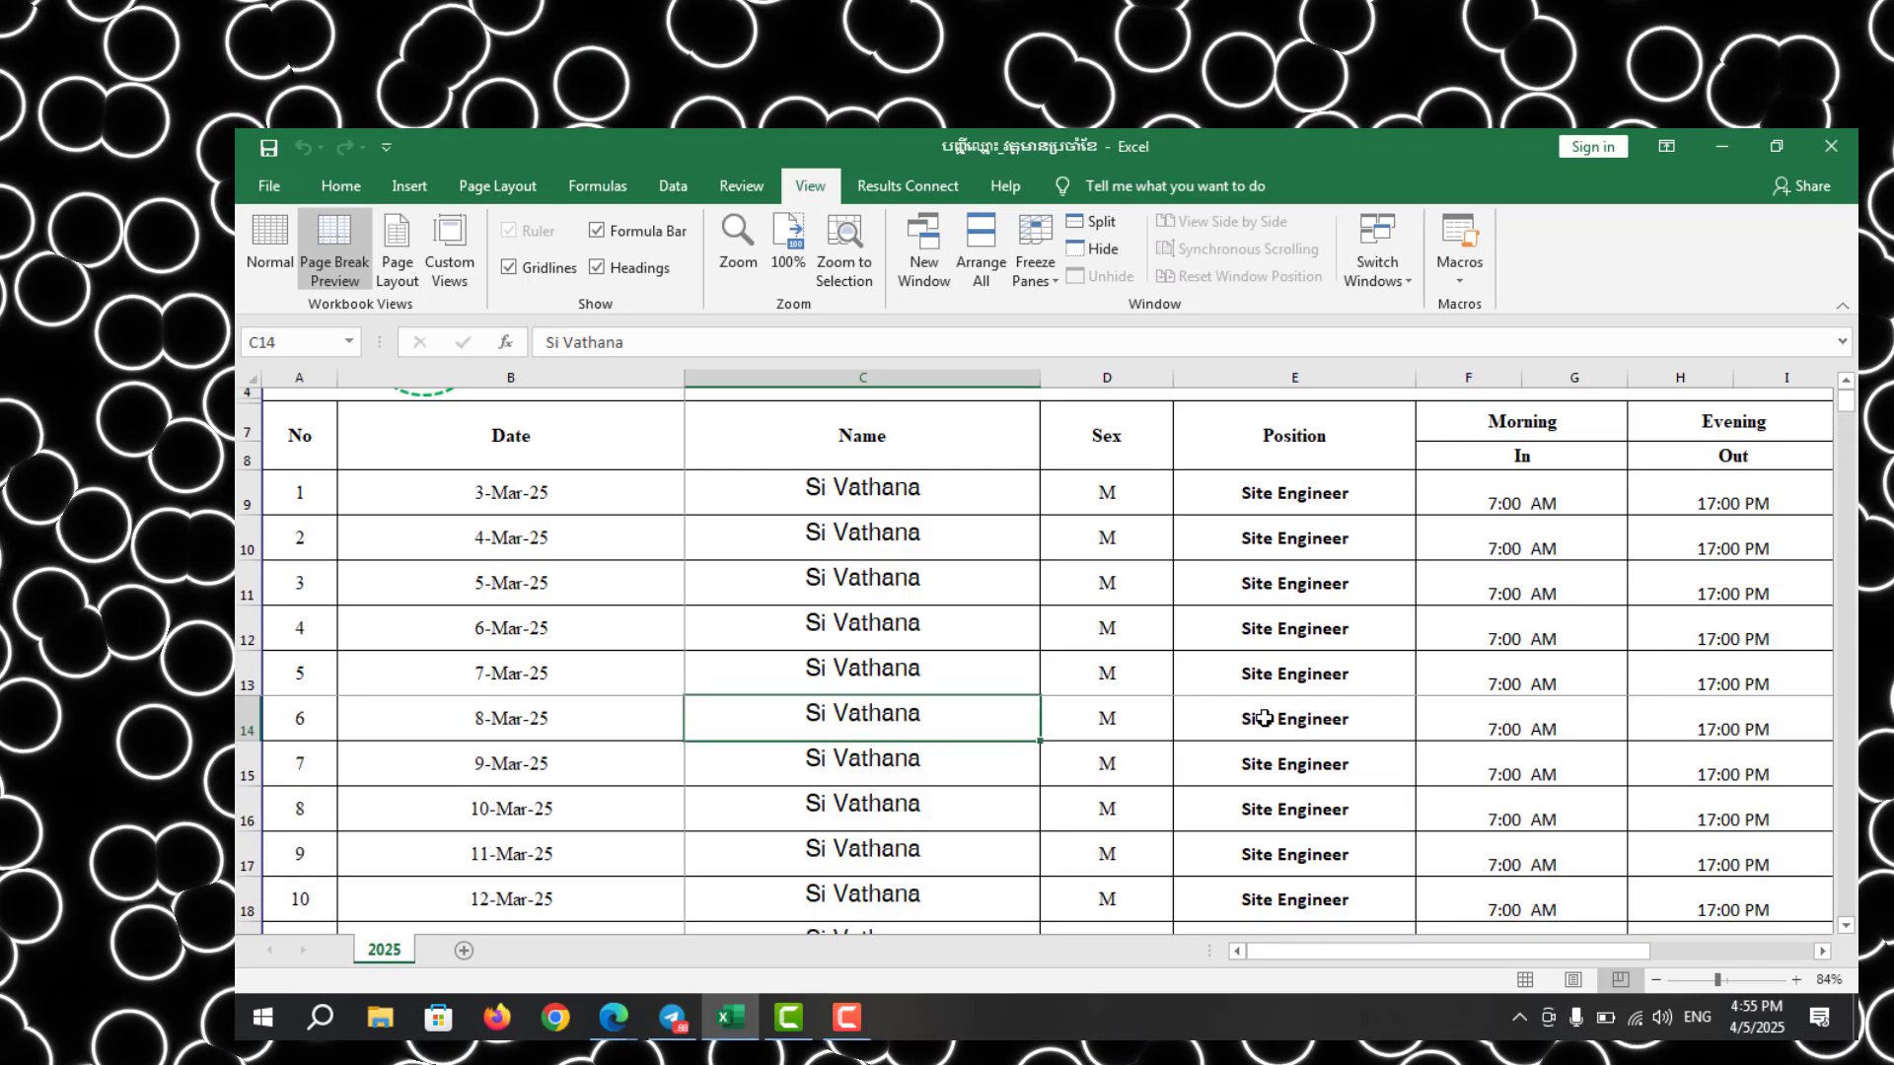
{"action": "scroll", "coordinate": [1242, 710], "scroll_direction": "down", "scroll_amount": 11}
{"action": "scroll", "coordinate": [1265, 718], "scroll_direction": "up", "scroll_amount": 11}
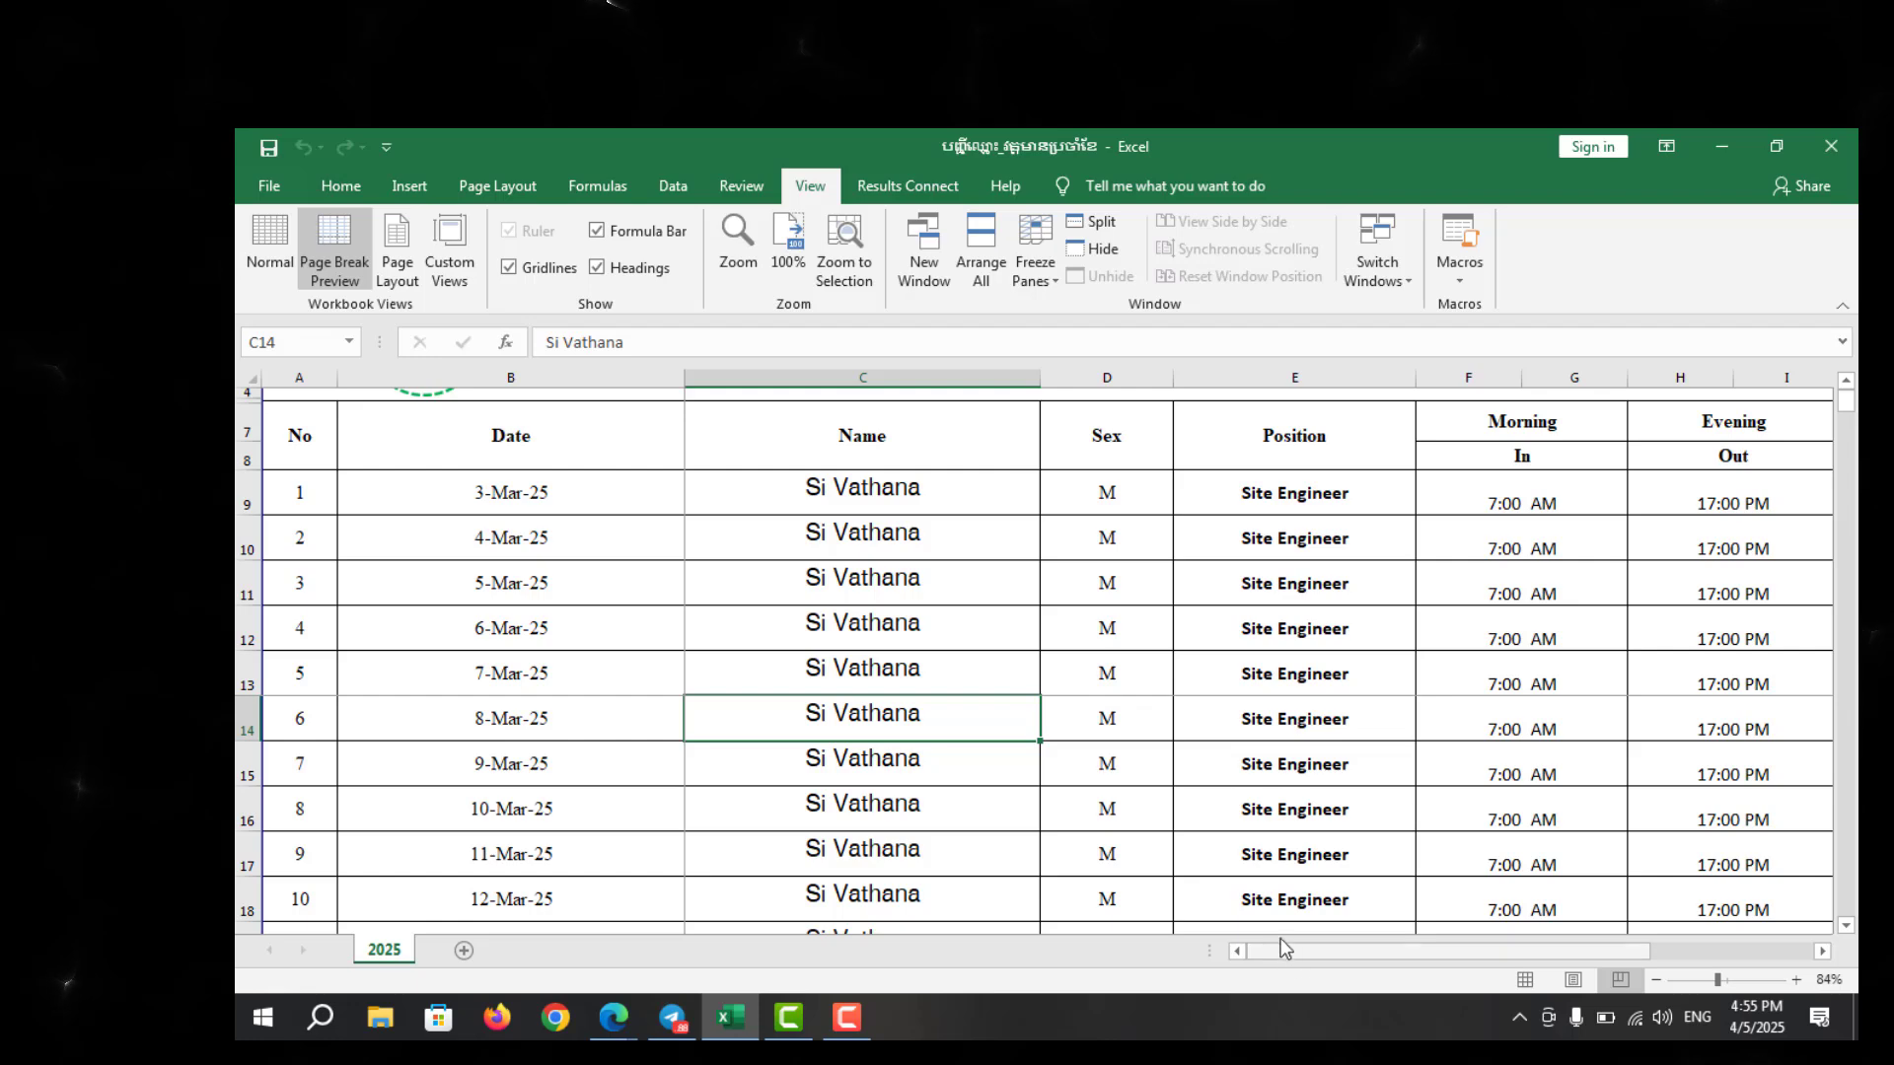
{"action": "mouse_move", "coordinate": [1294, 949]}
{"action": "left_mouse_down"}
{"action": "mouse_move", "coordinate": [1600, 948]}
{"action": "mouse_move", "coordinate": [1282, 949]}
{"action": "left_mouse_up"}
Unfreeze the panes set at cell C14 to release the locked rows and the No and Date columns
{"action": "left_click", "coordinate": [868, 629]}
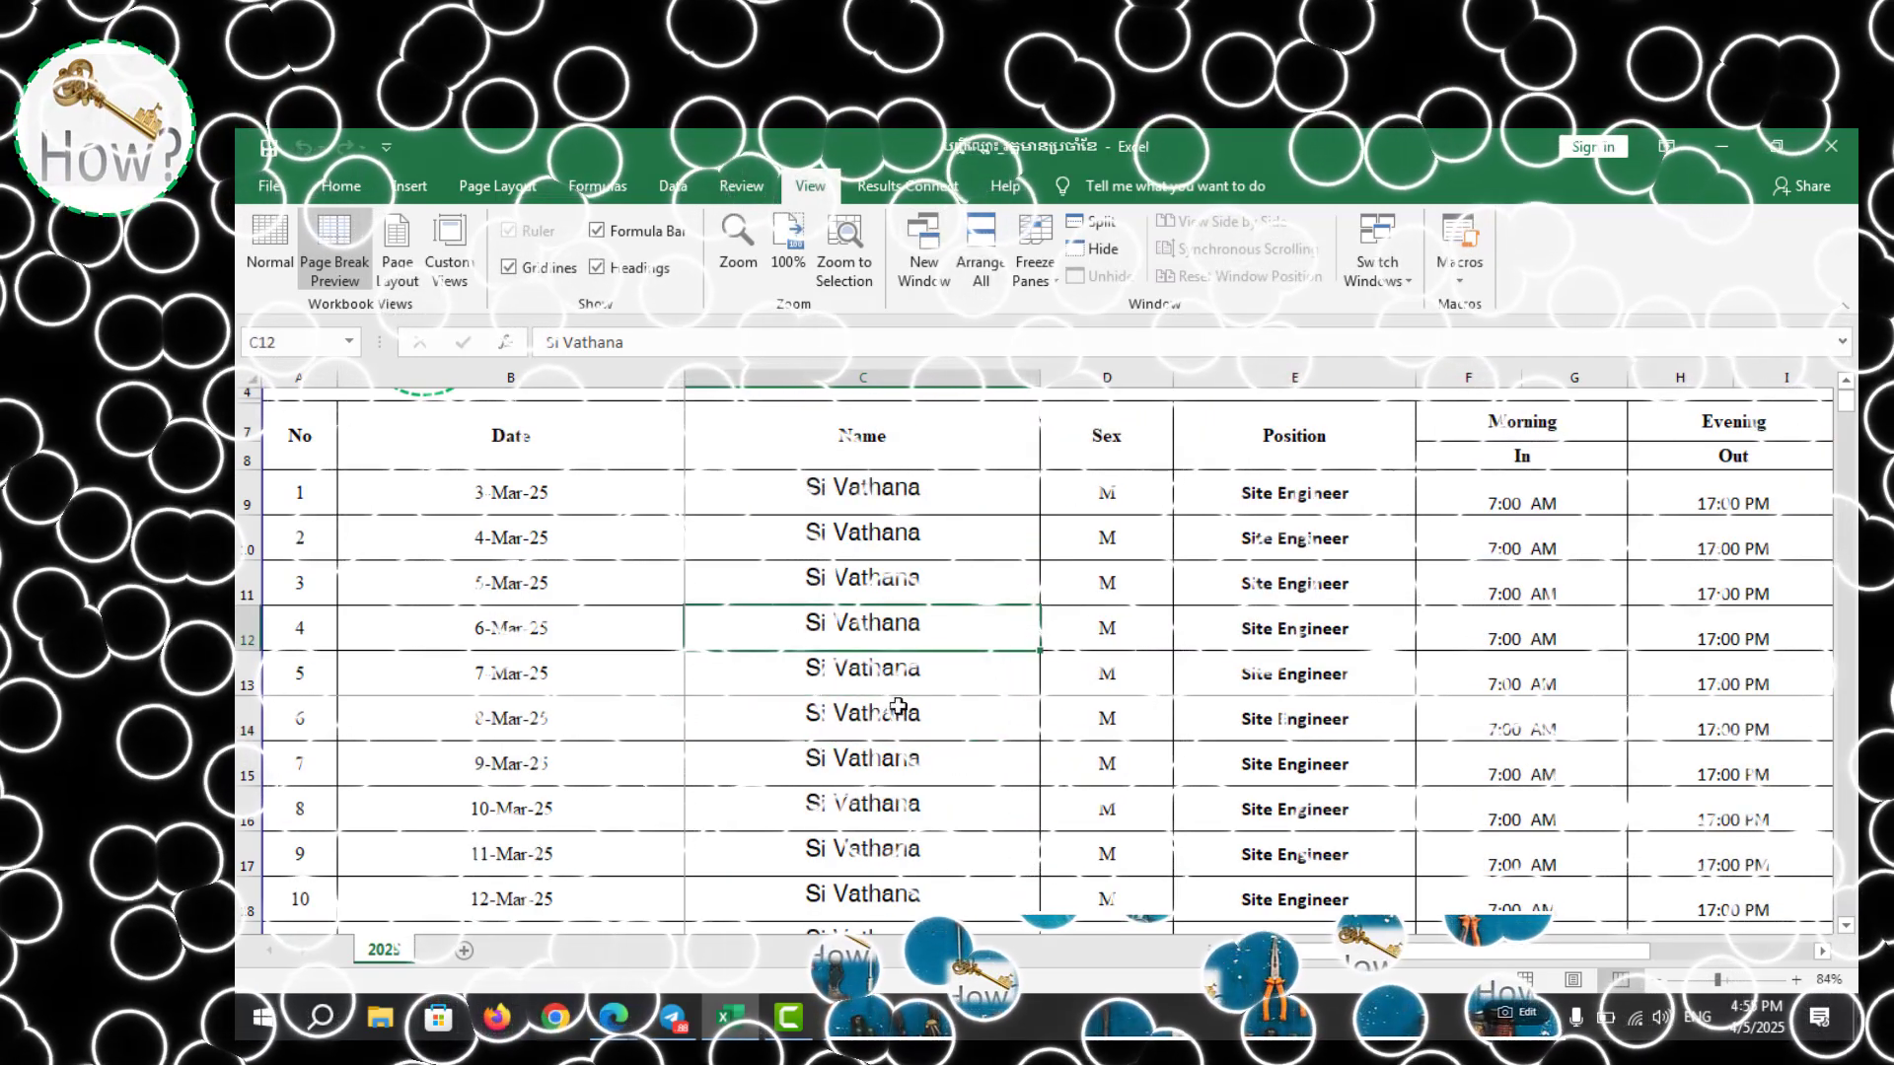
{"action": "left_click", "coordinate": [1053, 280]}
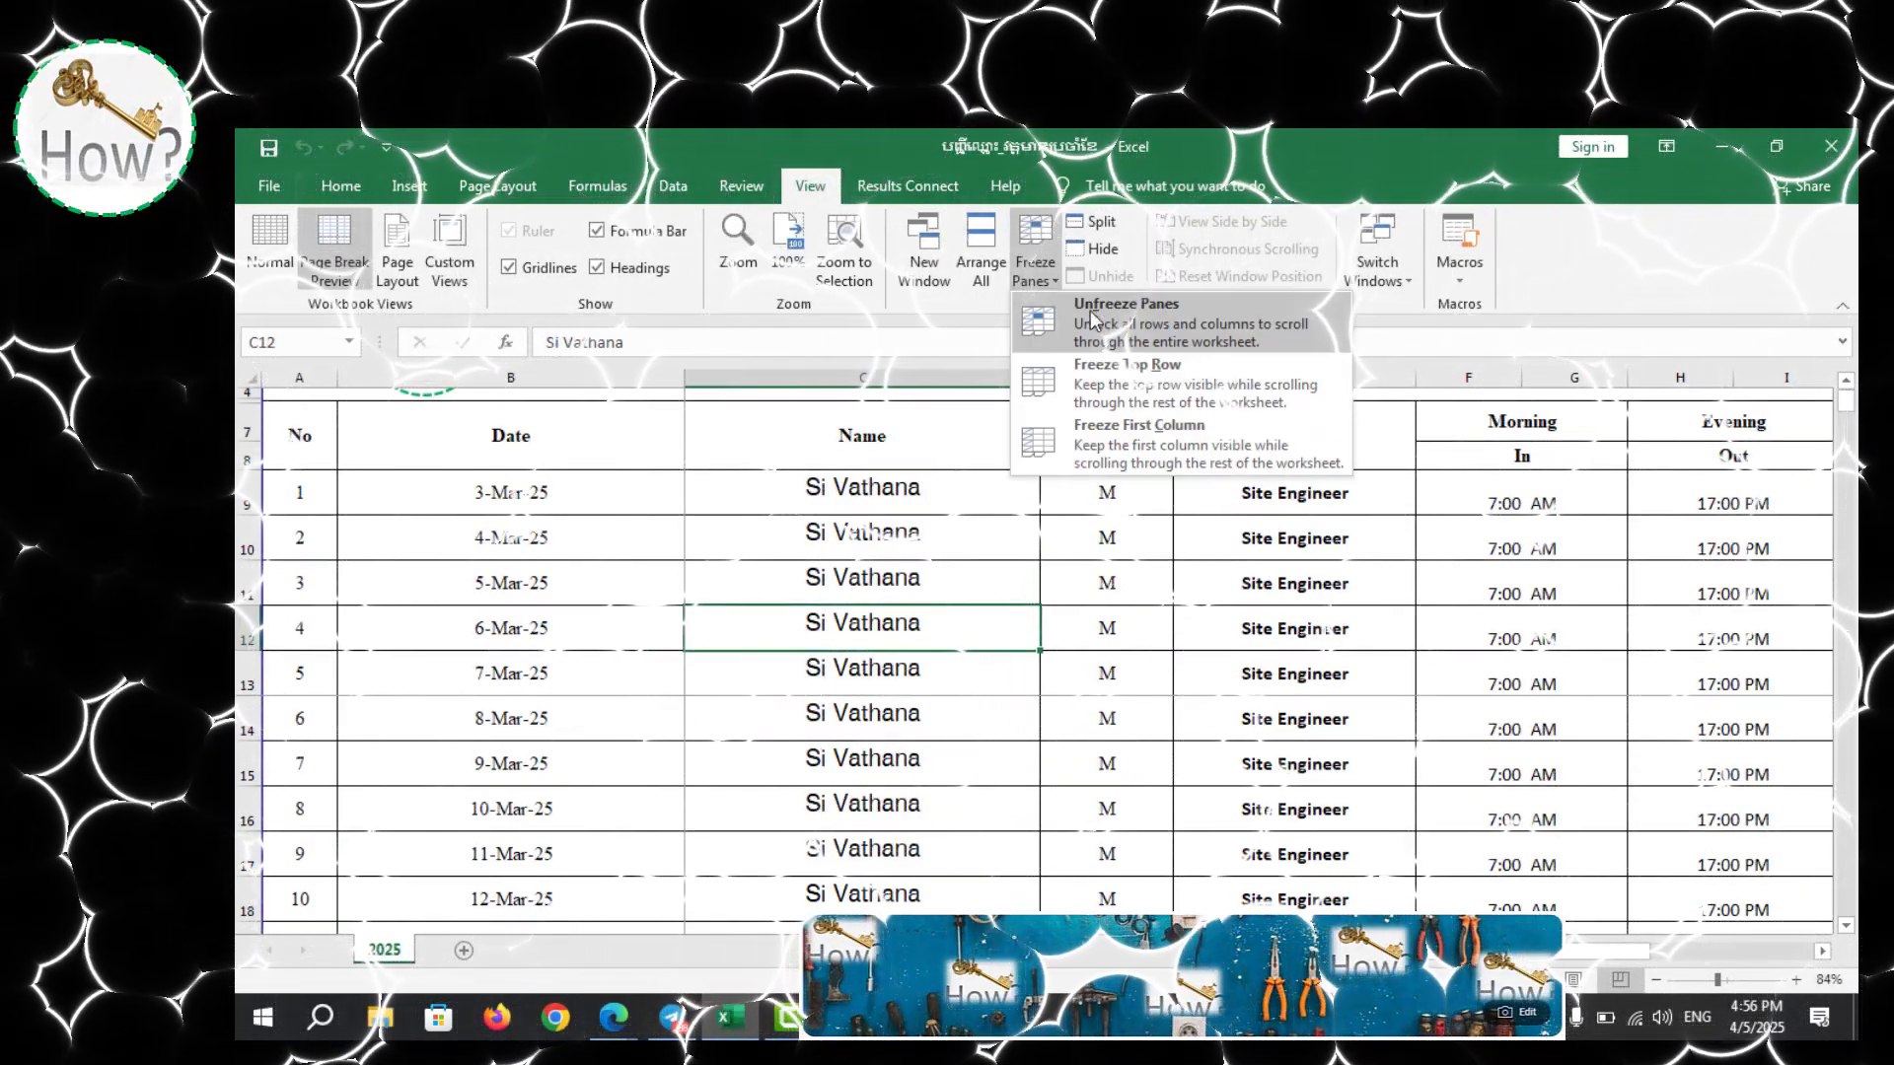
{"action": "left_click", "coordinate": [1121, 321]}
Examine how the header and attendance rows move through the sheet with no panes frozen
{"action": "scroll", "coordinate": [865, 676], "scroll_direction": "down", "scroll_amount": 3}
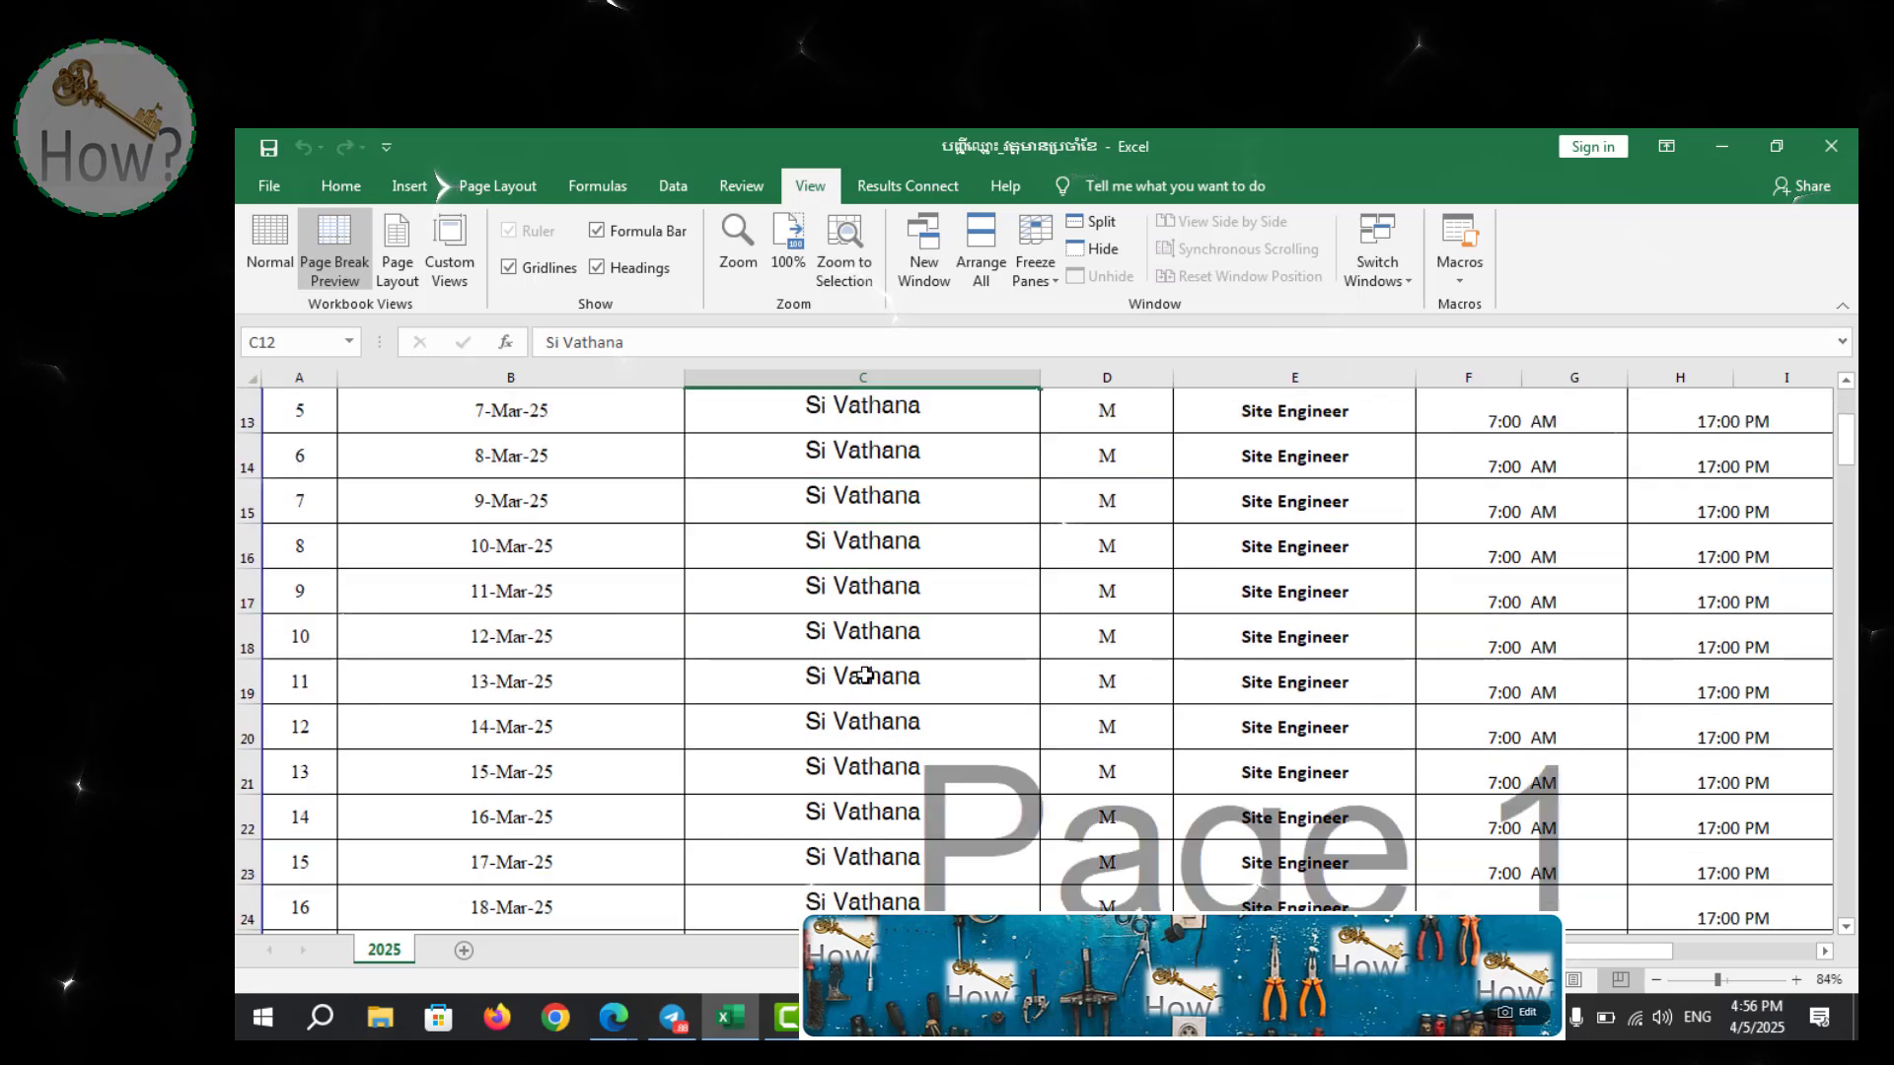
{"action": "scroll", "coordinate": [865, 676], "scroll_direction": "up", "scroll_amount": 5}
{"action": "scroll", "coordinate": [865, 676], "scroll_direction": "down", "scroll_amount": 5}
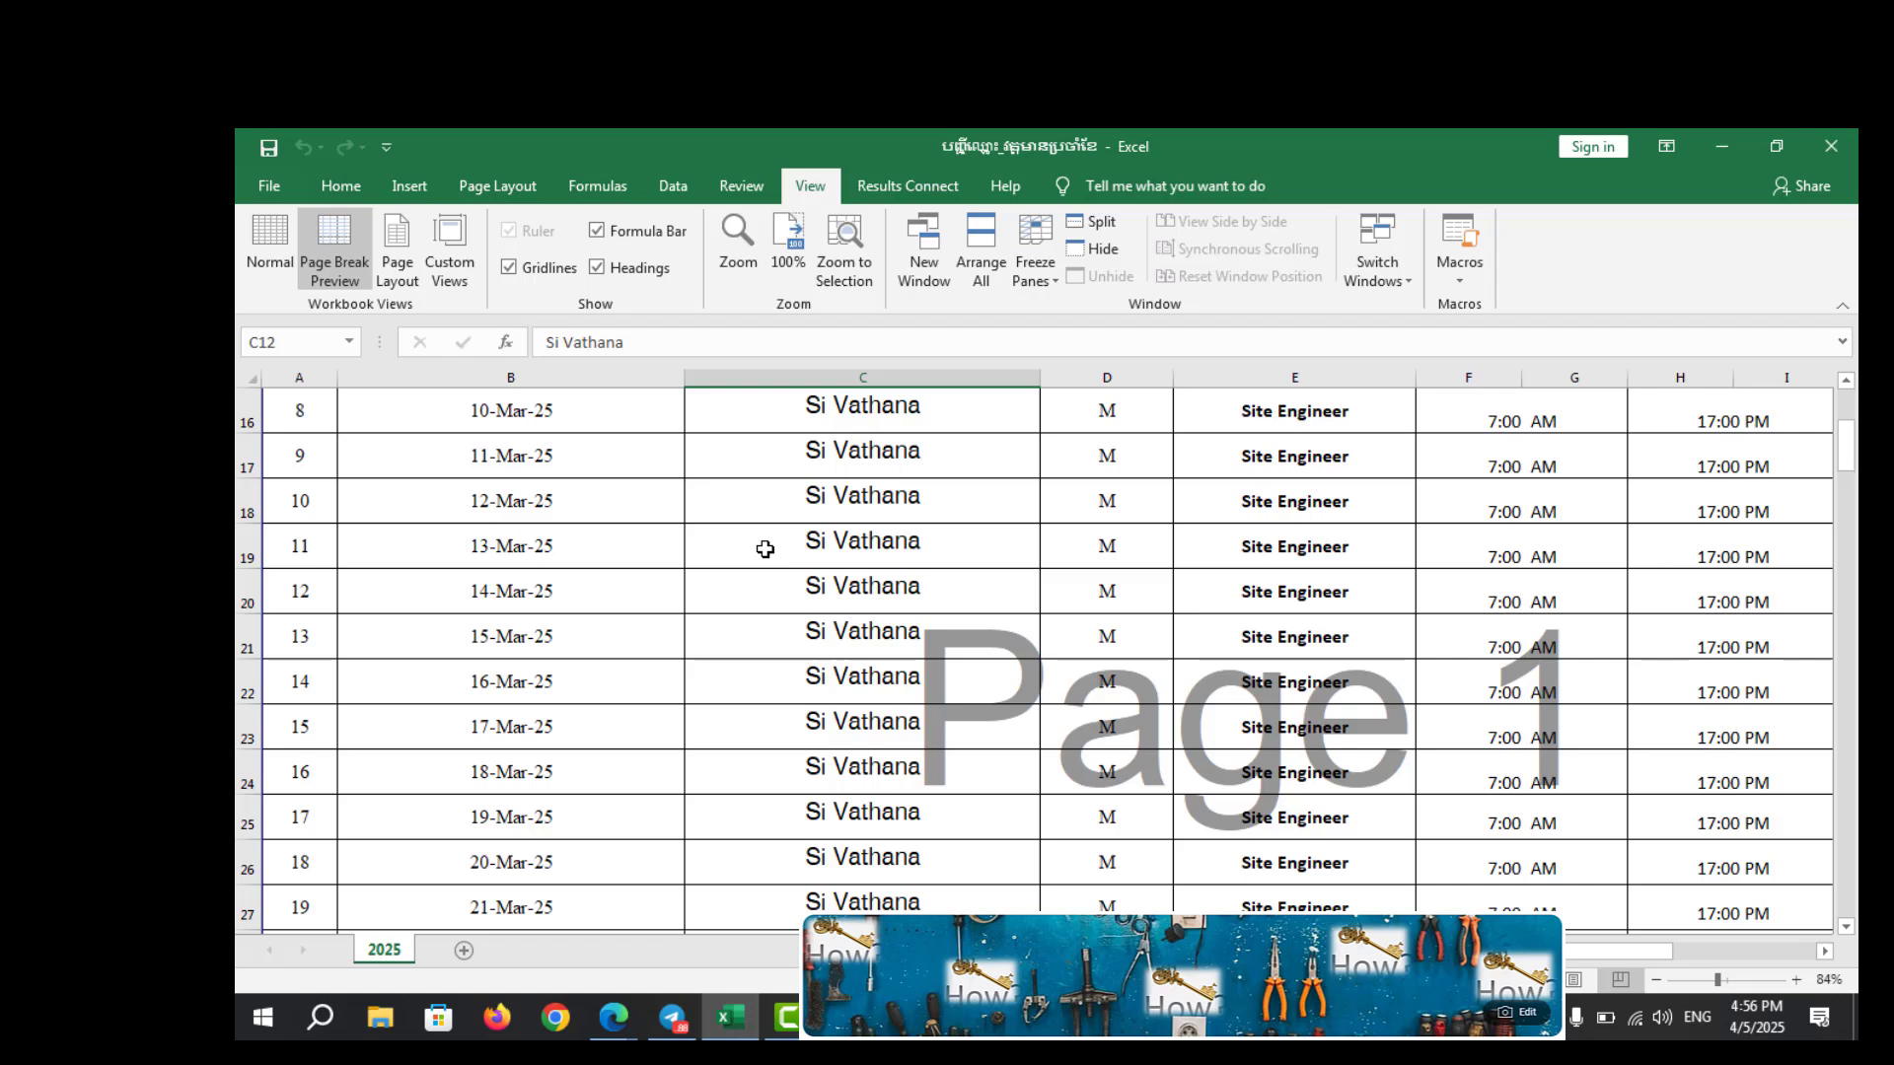
{"action": "scroll", "coordinate": [766, 550], "scroll_direction": "down", "scroll_amount": 2}
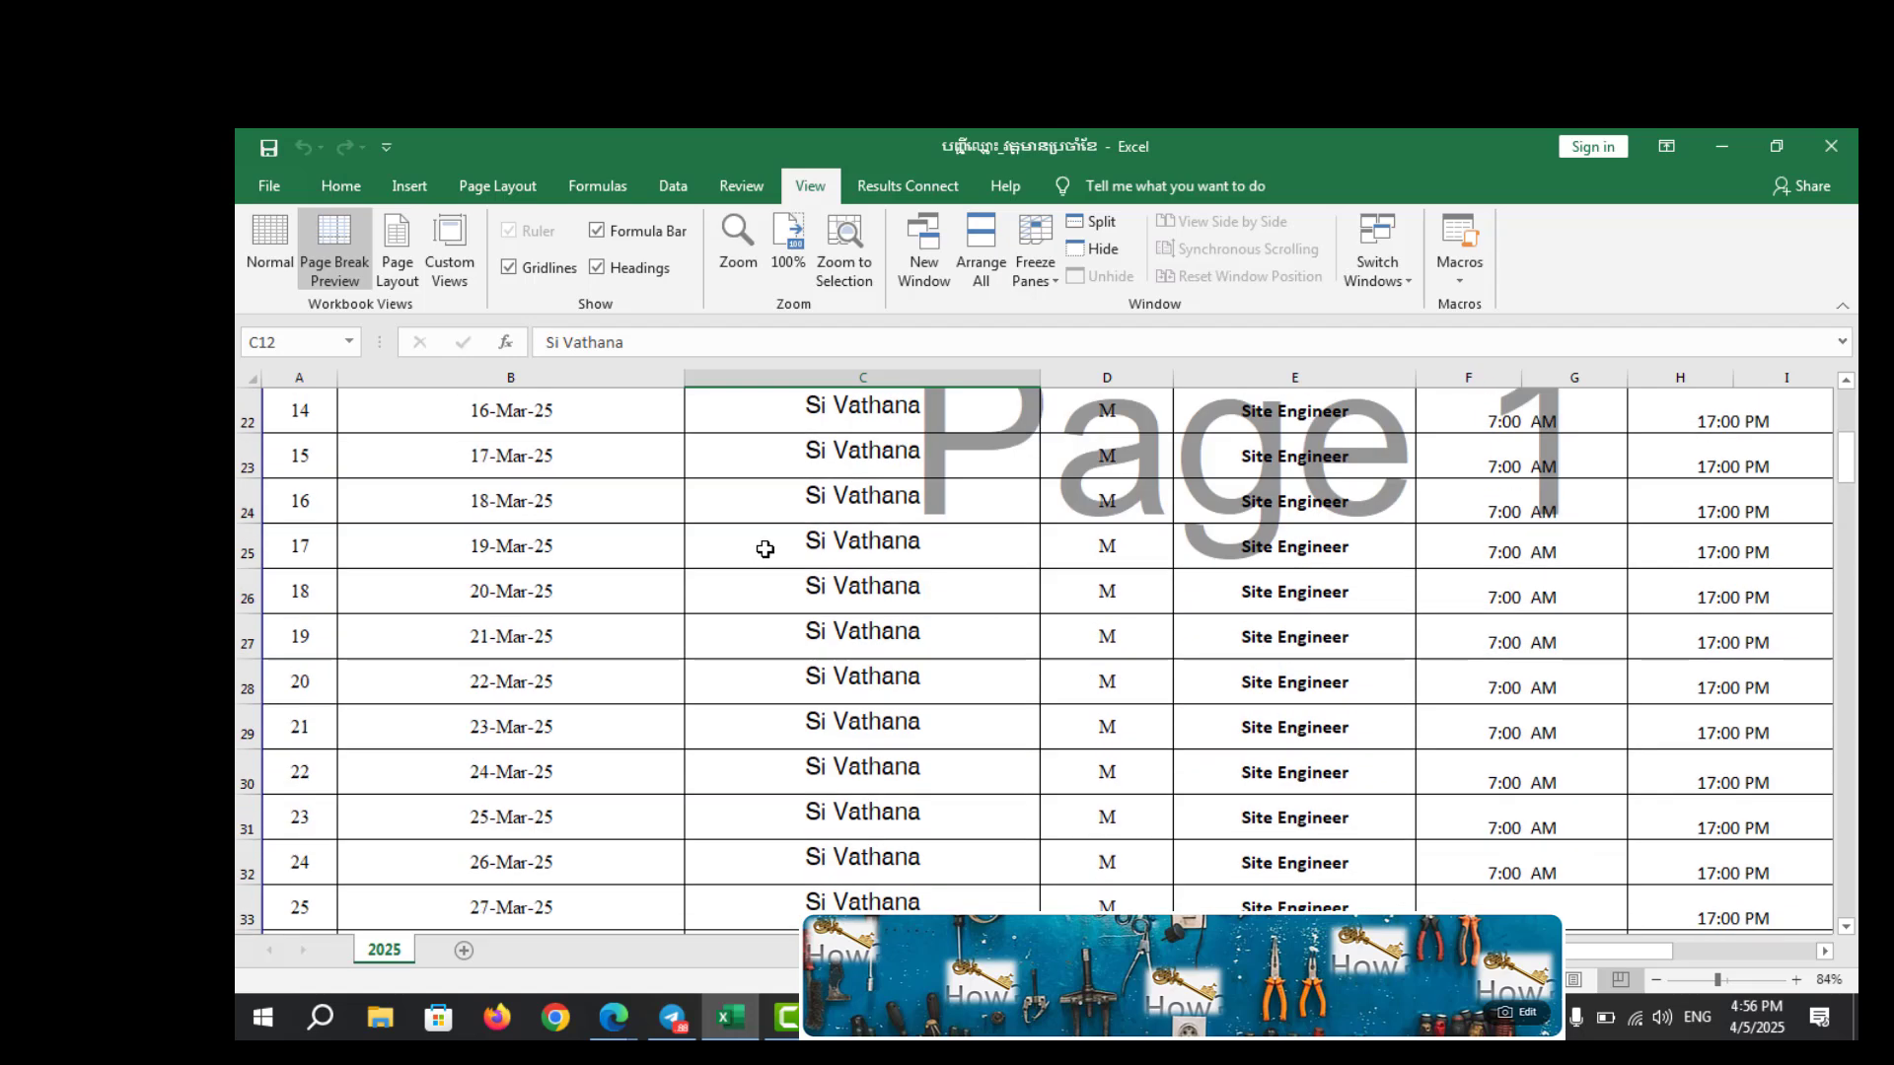
{"action": "scroll", "coordinate": [765, 549], "scroll_direction": "up", "scroll_amount": 7}
{"action": "scroll", "coordinate": [766, 549], "scroll_direction": "down", "scroll_amount": 5}
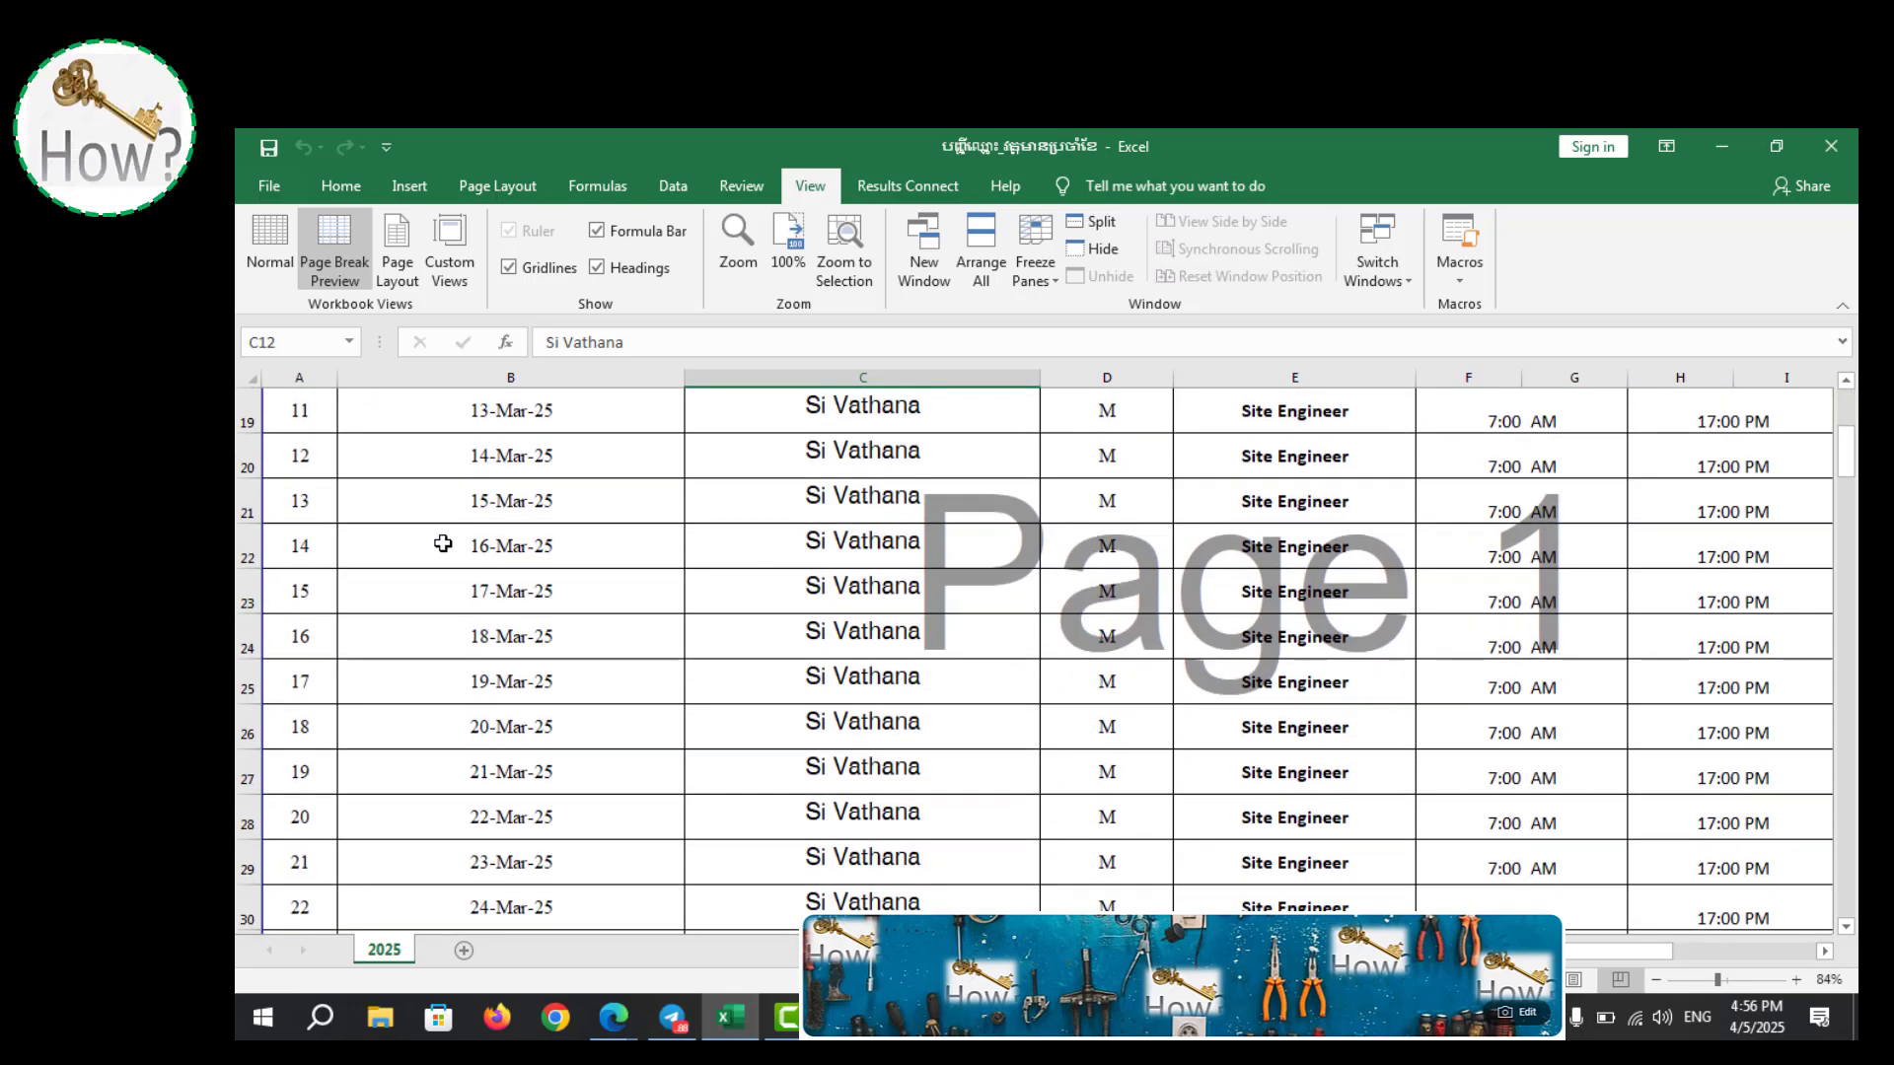
{"action": "scroll", "coordinate": [441, 542], "scroll_direction": "up", "scroll_amount": 2}
{"action": "scroll", "coordinate": [287, 612], "scroll_direction": "down", "scroll_amount": 2}
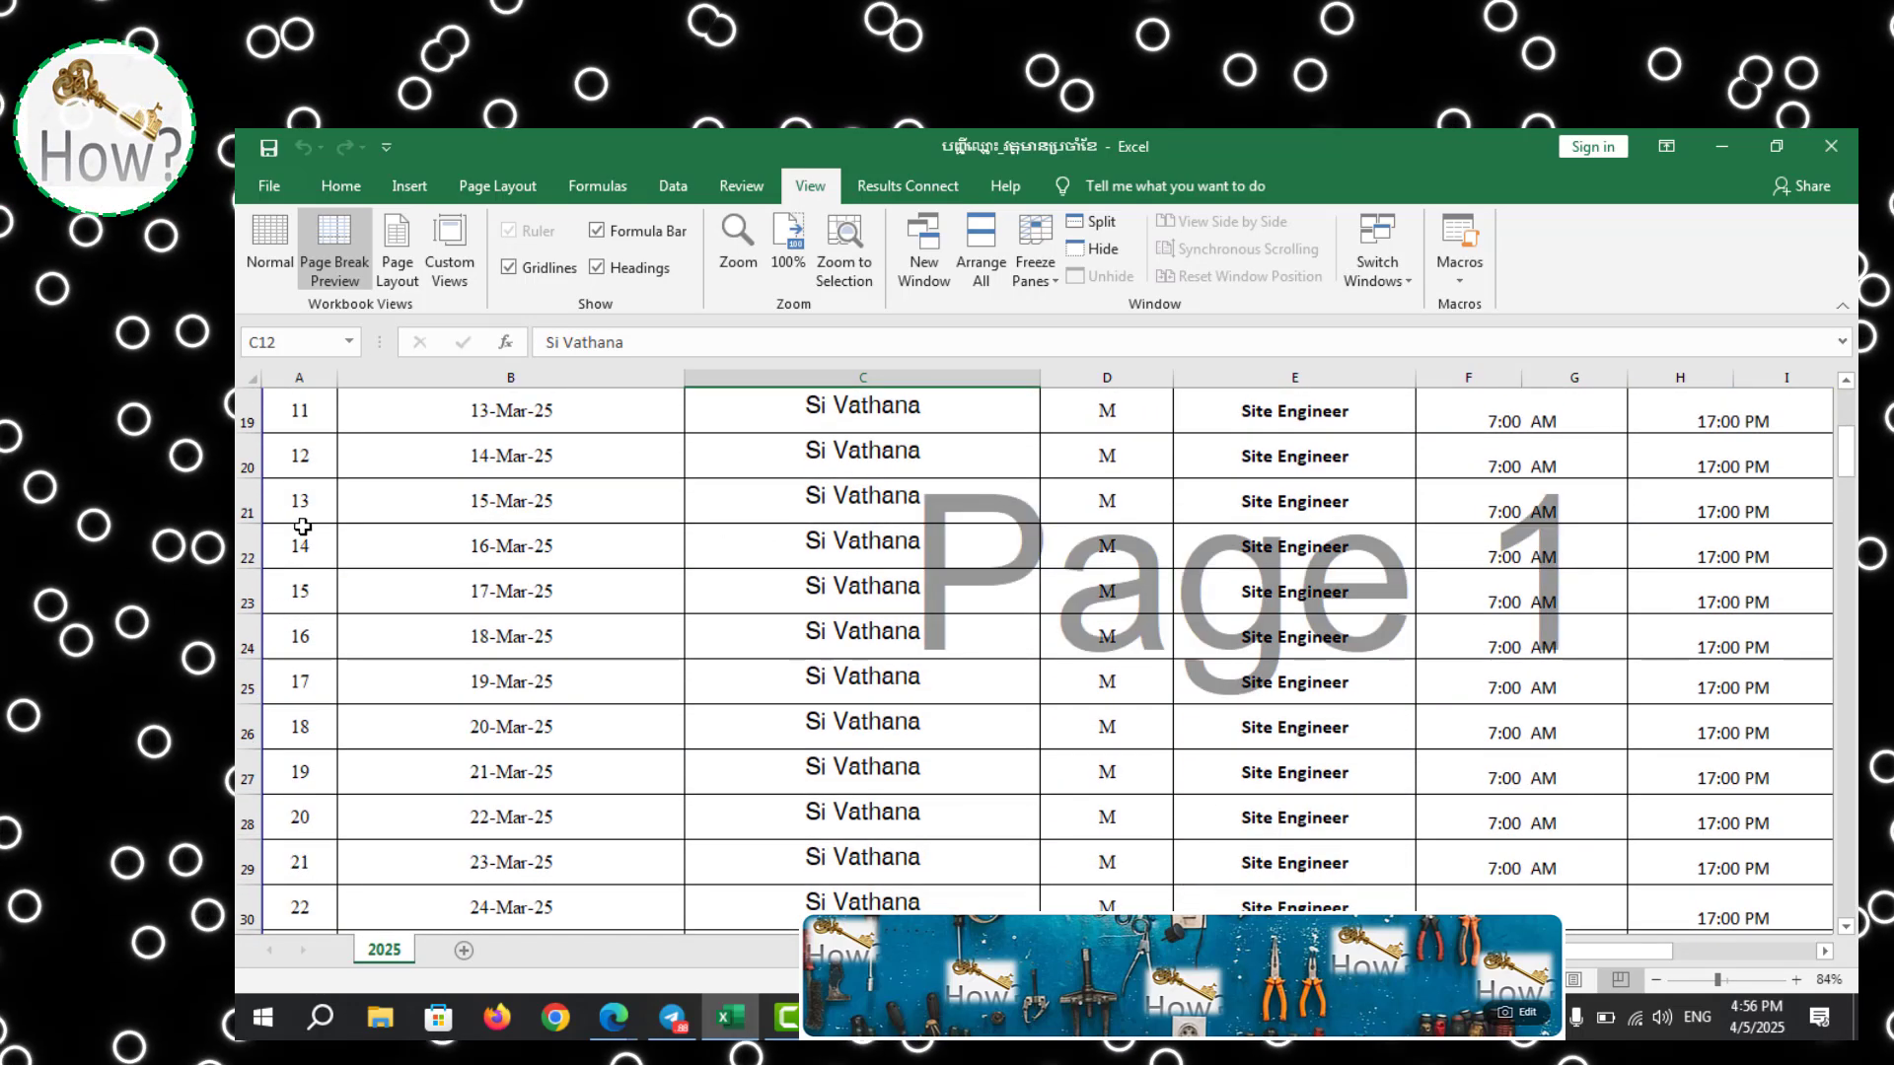
{"action": "scroll", "coordinate": [302, 526], "scroll_direction": "up", "scroll_amount": 1}
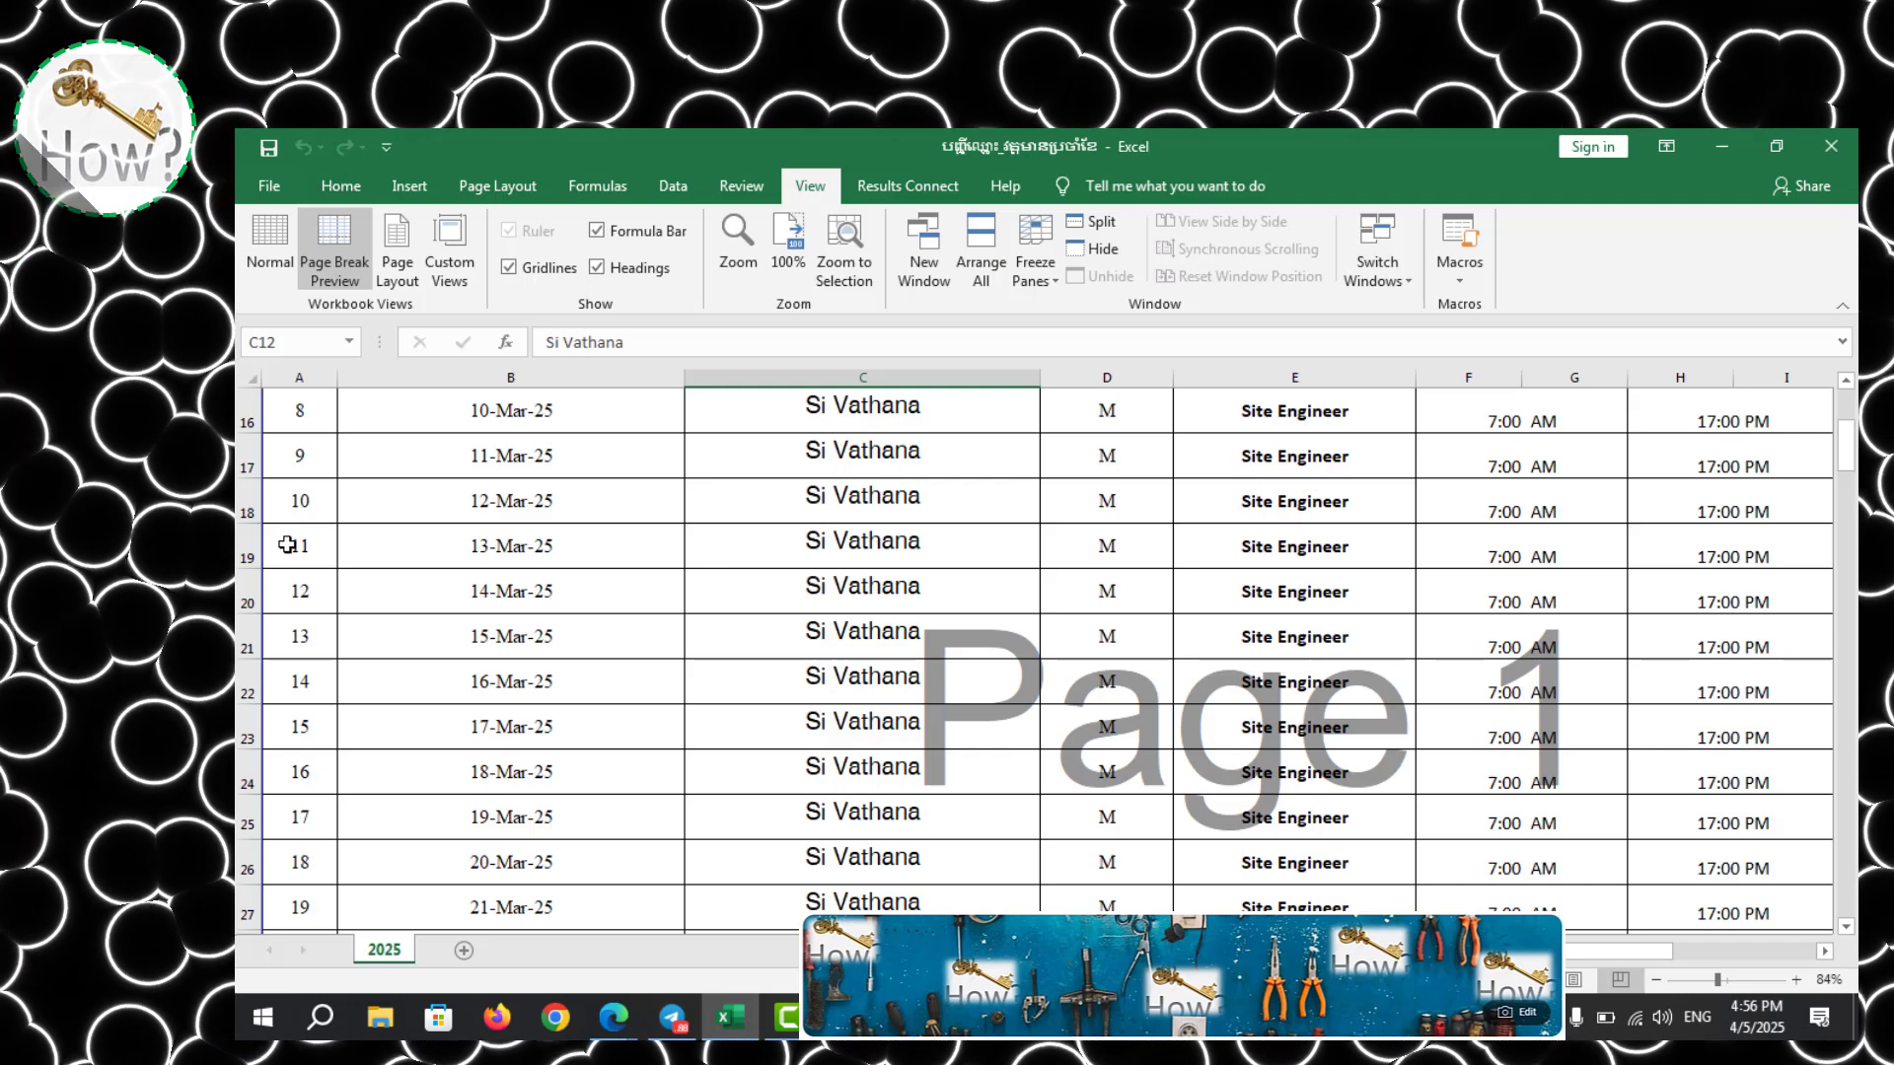
Freeze the panes at cell F19 to lock the visible rows above the 13-Mar-25 entry and the No through Position columns
{"action": "left_click", "coordinate": [297, 500]}
{"action": "key", "text": "shift+space"}
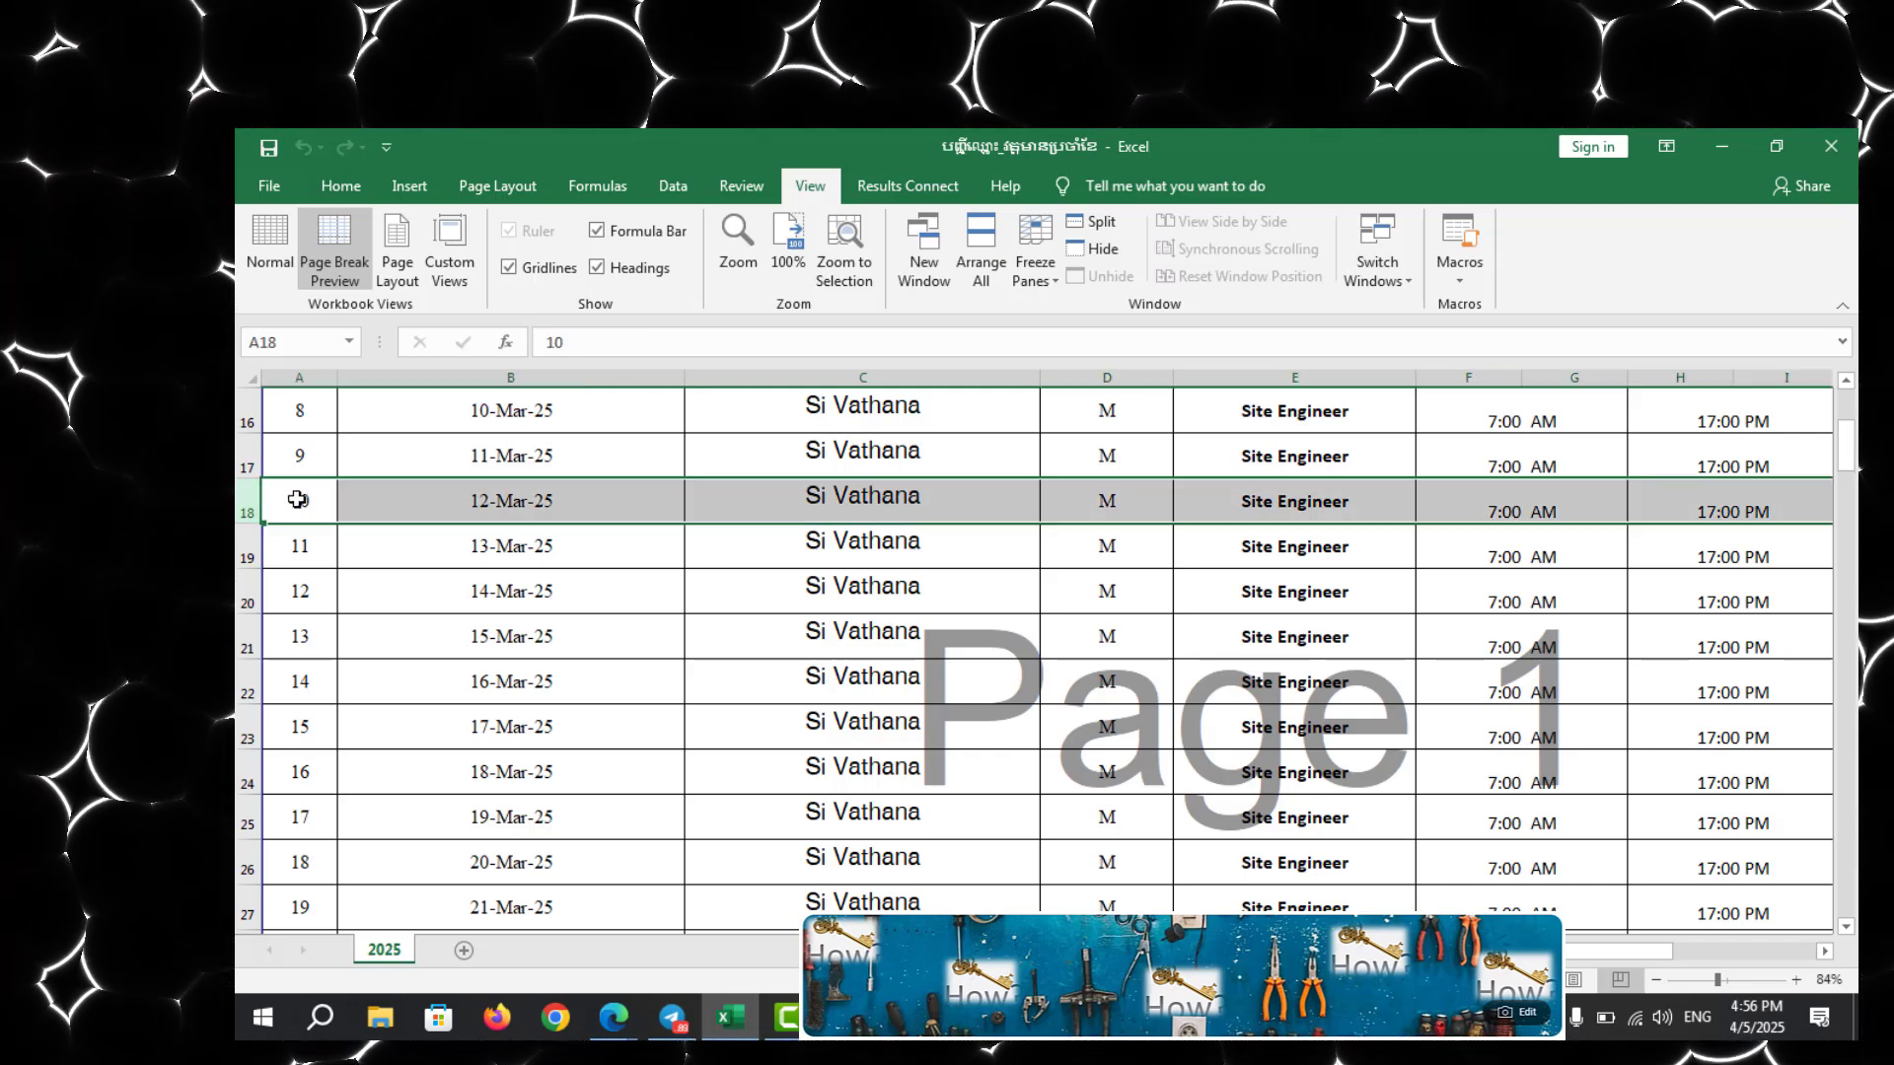
{"action": "left_click", "coordinate": [1437, 560]}
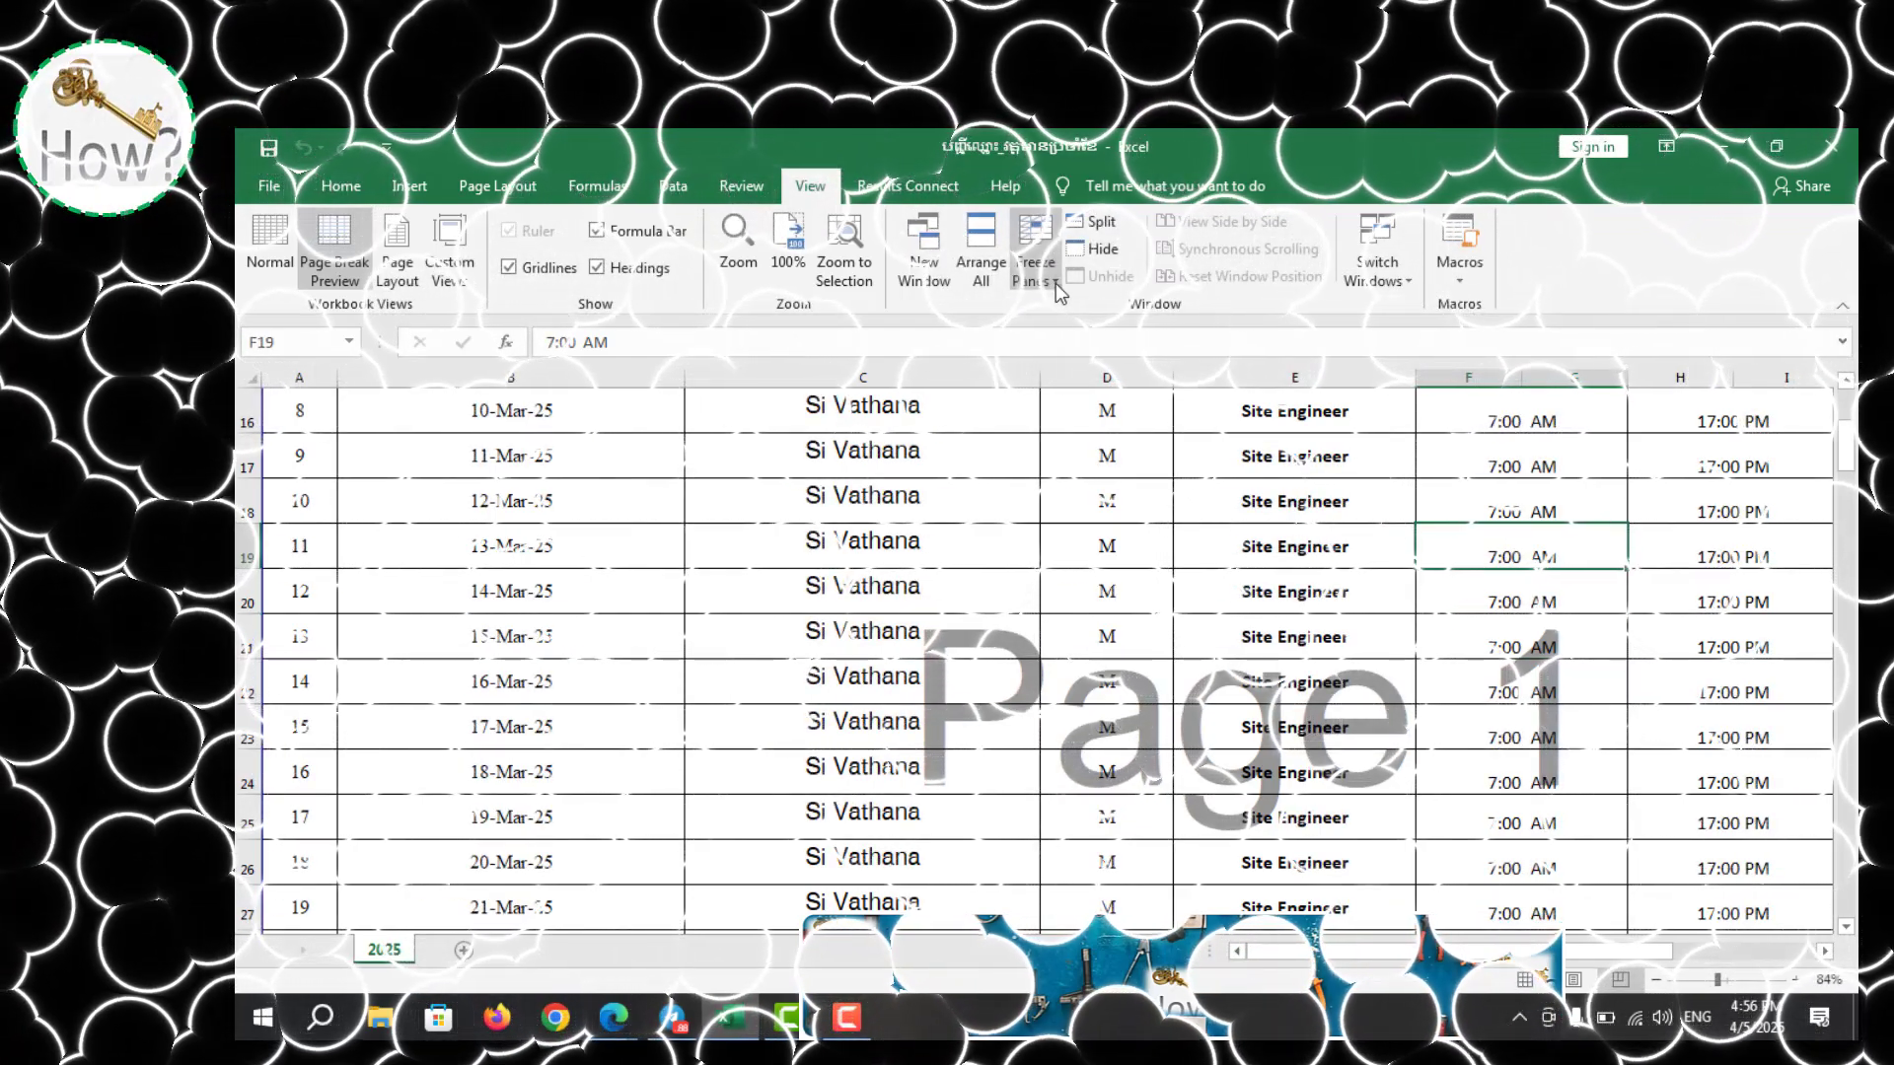
{"action": "left_click", "coordinate": [1053, 281]}
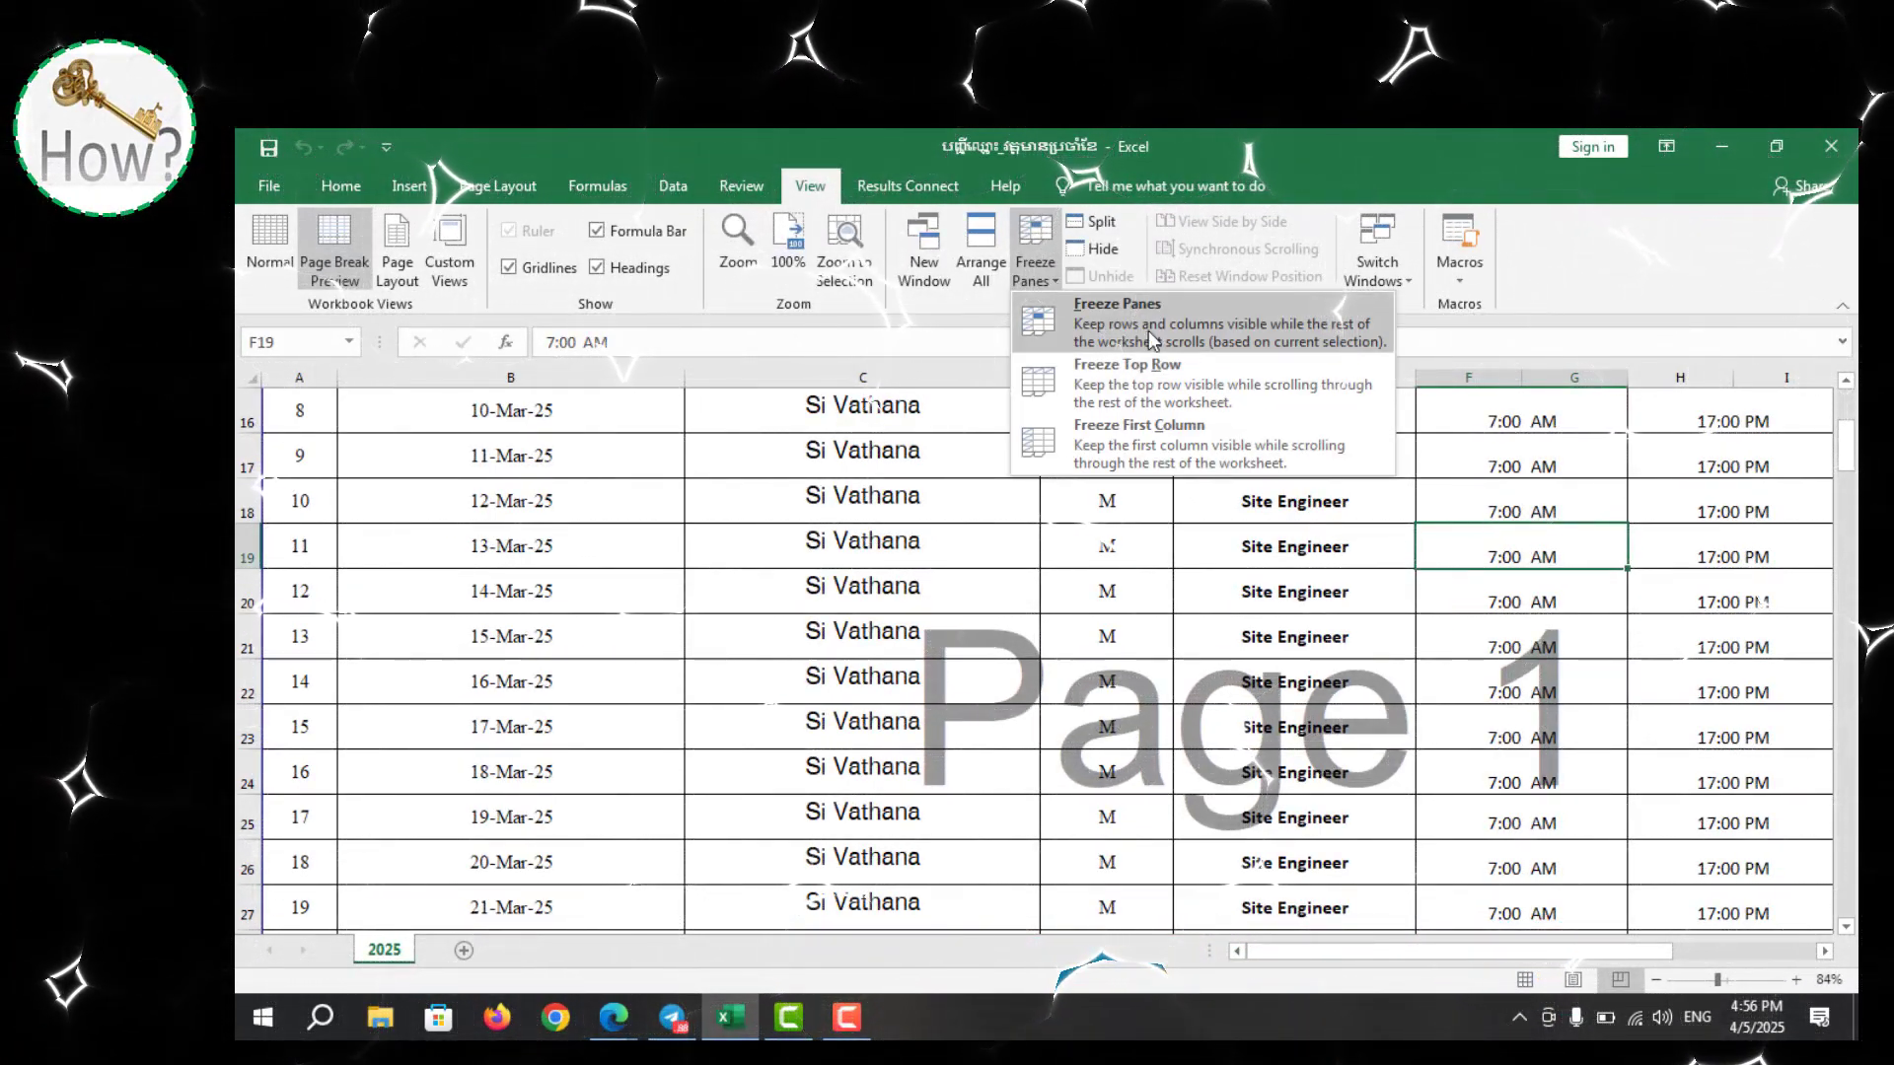
{"action": "left_click", "coordinate": [1144, 330]}
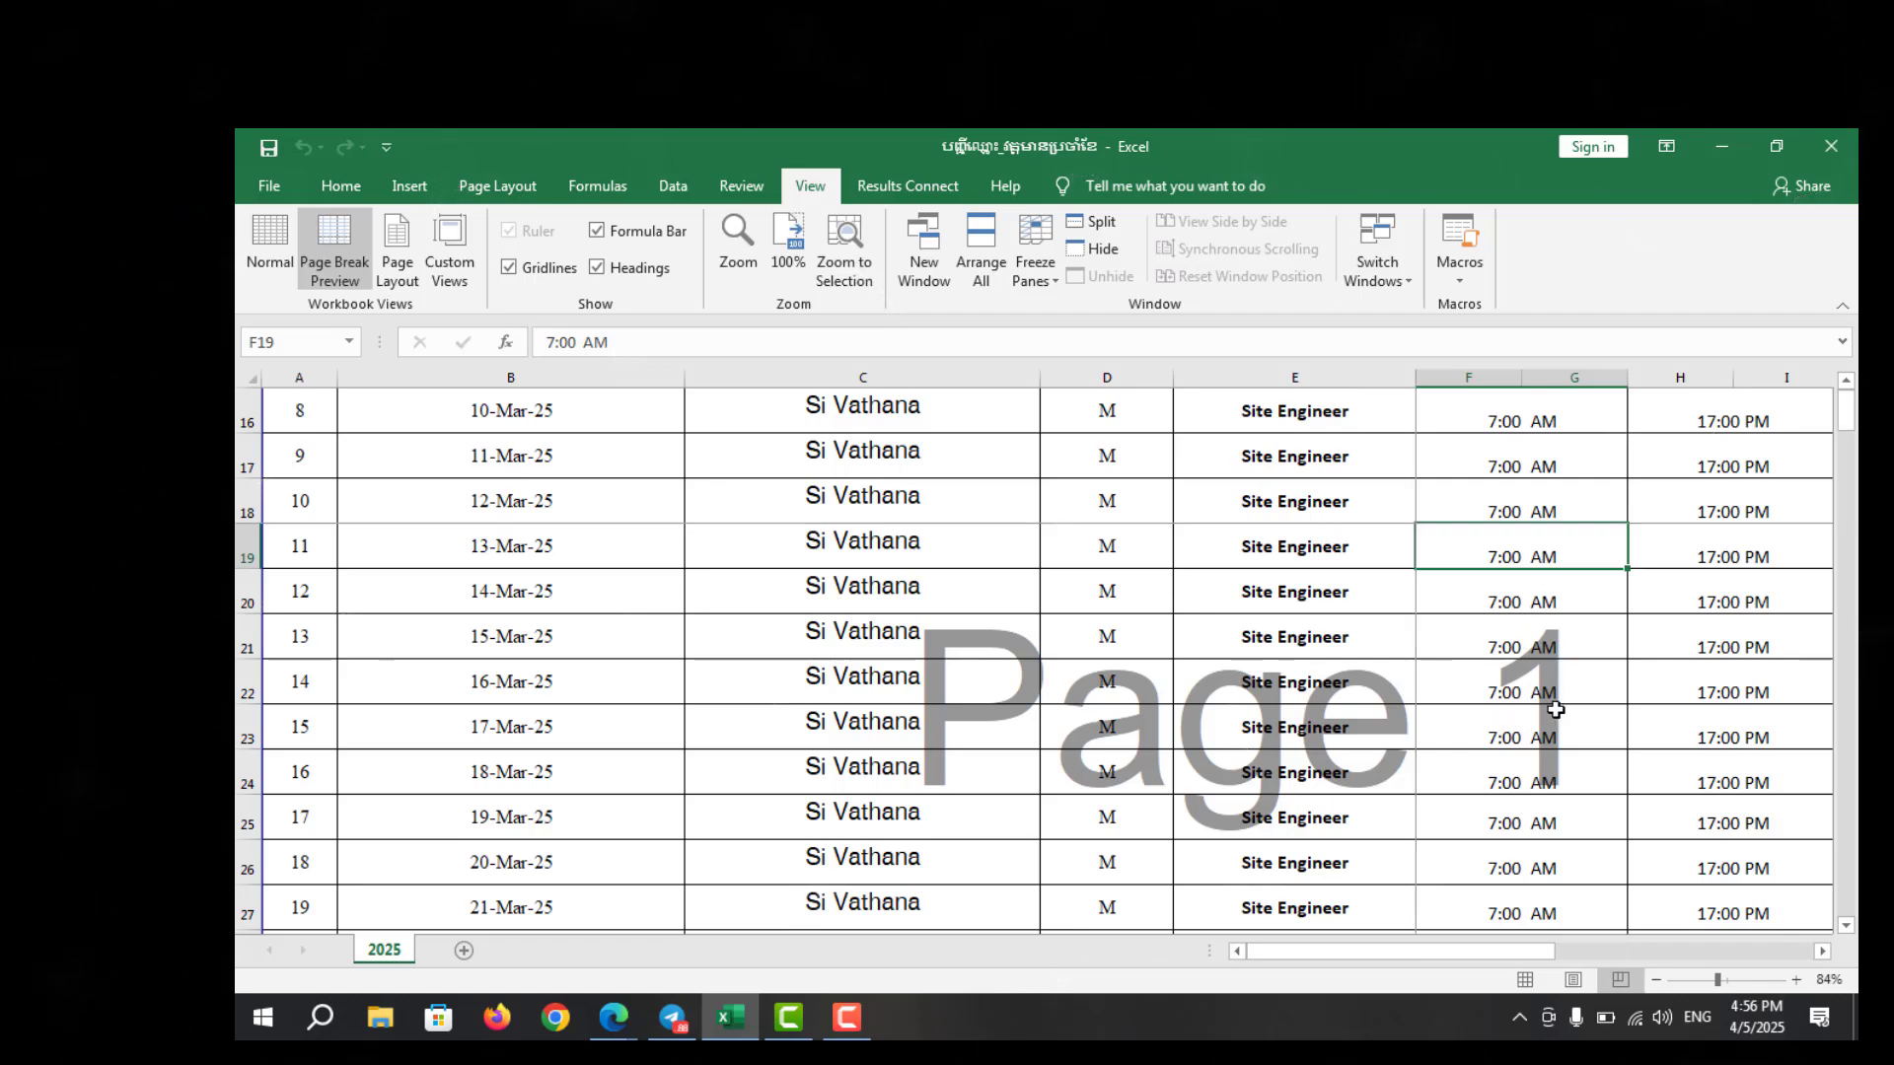
Check how the 10-Mar-25 to 12-Mar-25 rows and the No through Position columns behave while moving down and across the sheet
{"action": "scroll", "coordinate": [1554, 708], "scroll_direction": "down", "scroll_amount": 8}
{"action": "scroll", "coordinate": [1556, 710], "scroll_direction": "up", "scroll_amount": 8}
{"action": "scroll", "coordinate": [534, 689], "scroll_direction": "down", "scroll_amount": 10}
{"action": "scroll", "coordinate": [427, 592], "scroll_direction": "up", "scroll_amount": 3}
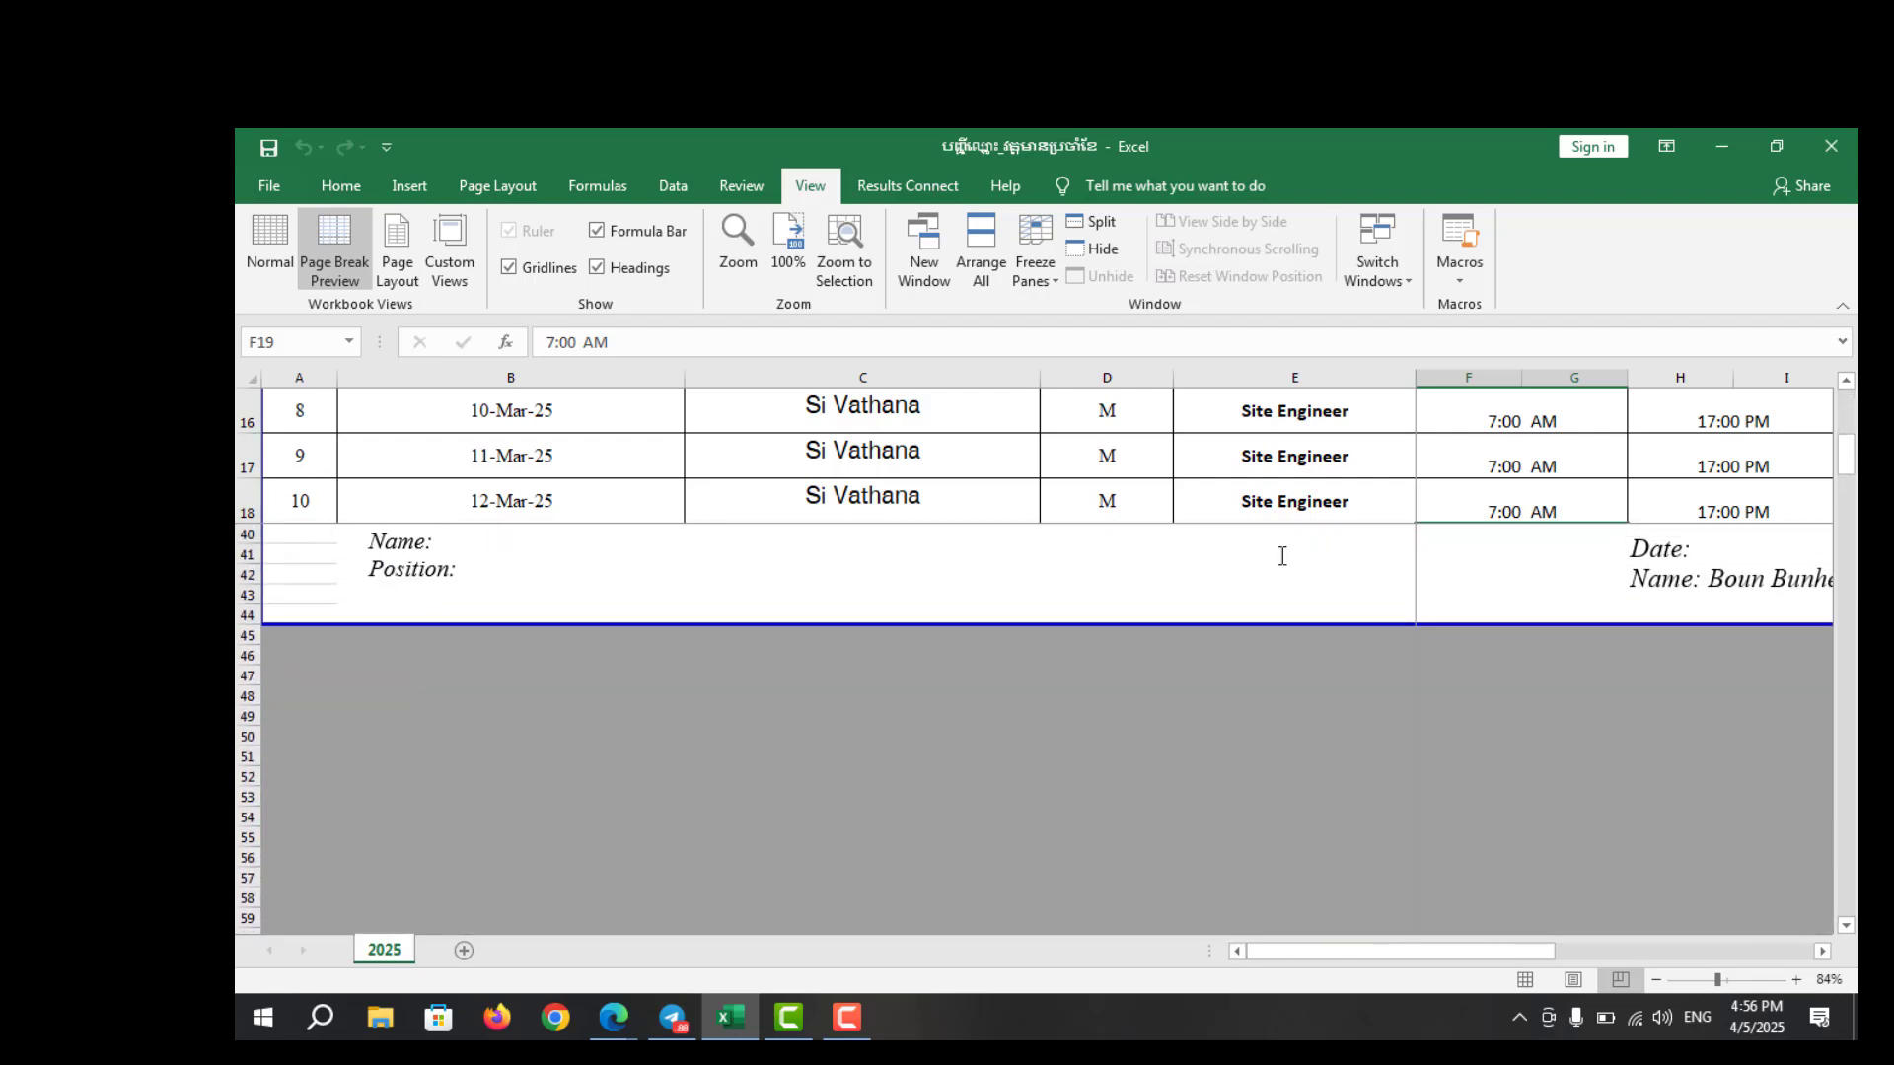
{"action": "scroll", "coordinate": [1518, 592], "scroll_direction": "up", "scroll_amount": 7}
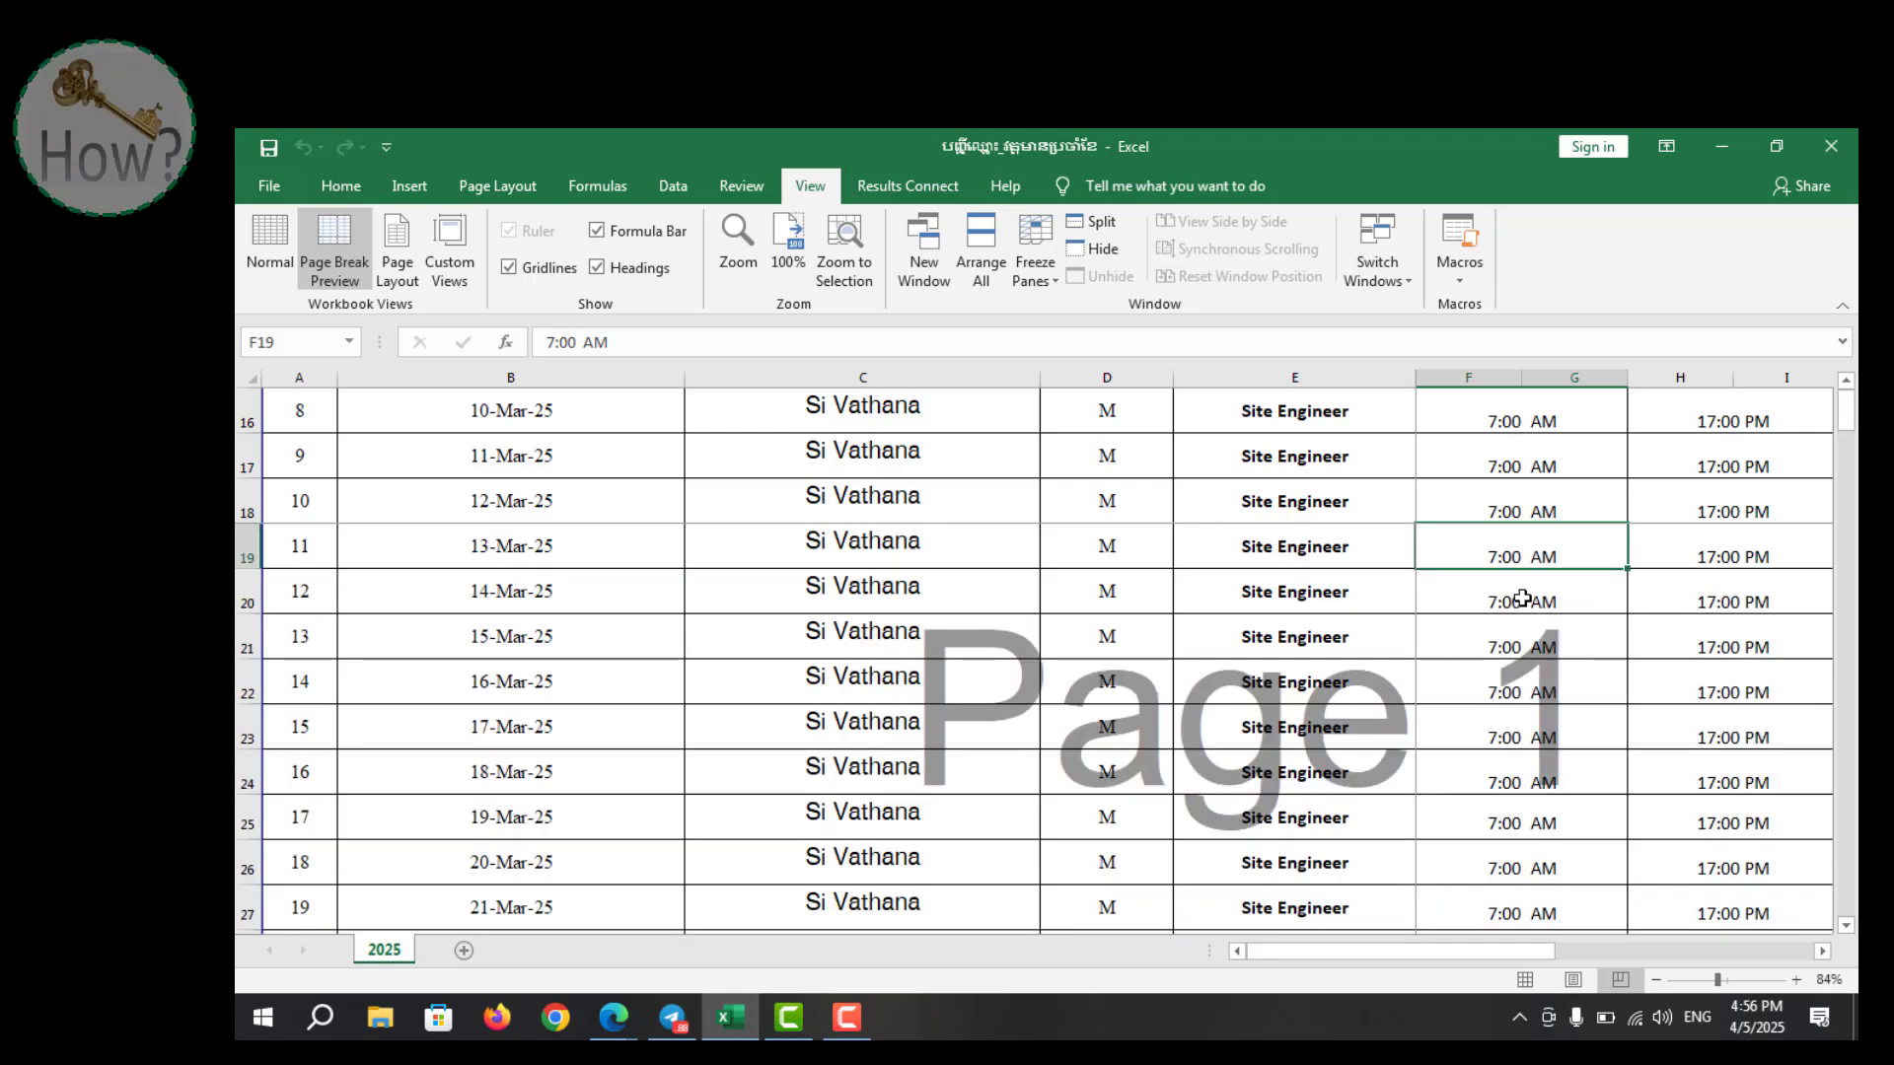
{"action": "scroll", "coordinate": [1521, 598], "scroll_direction": "down", "scroll_amount": 2}
{"action": "scroll", "coordinate": [1523, 600], "scroll_direction": "up", "scroll_amount": 2}
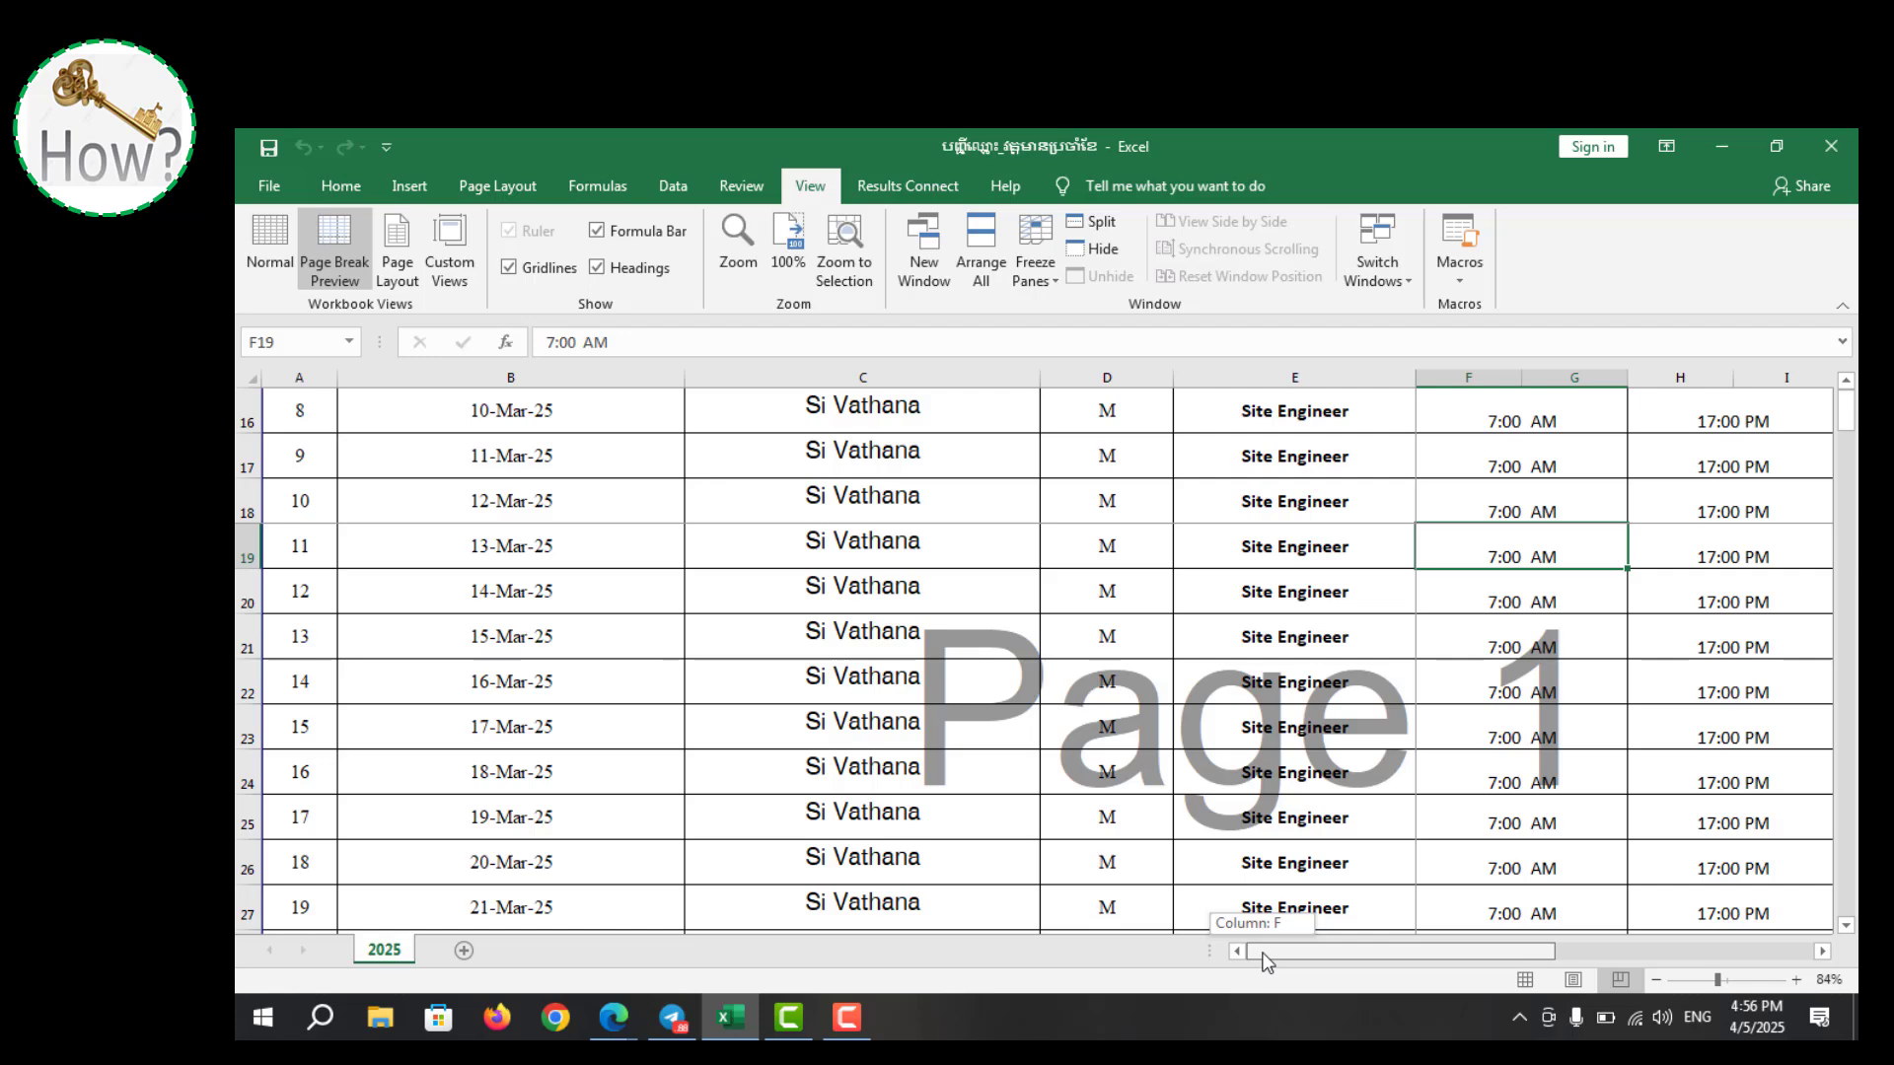
{"action": "scroll", "coordinate": [1077, 676], "scroll_direction": "down", "scroll_amount": 5}
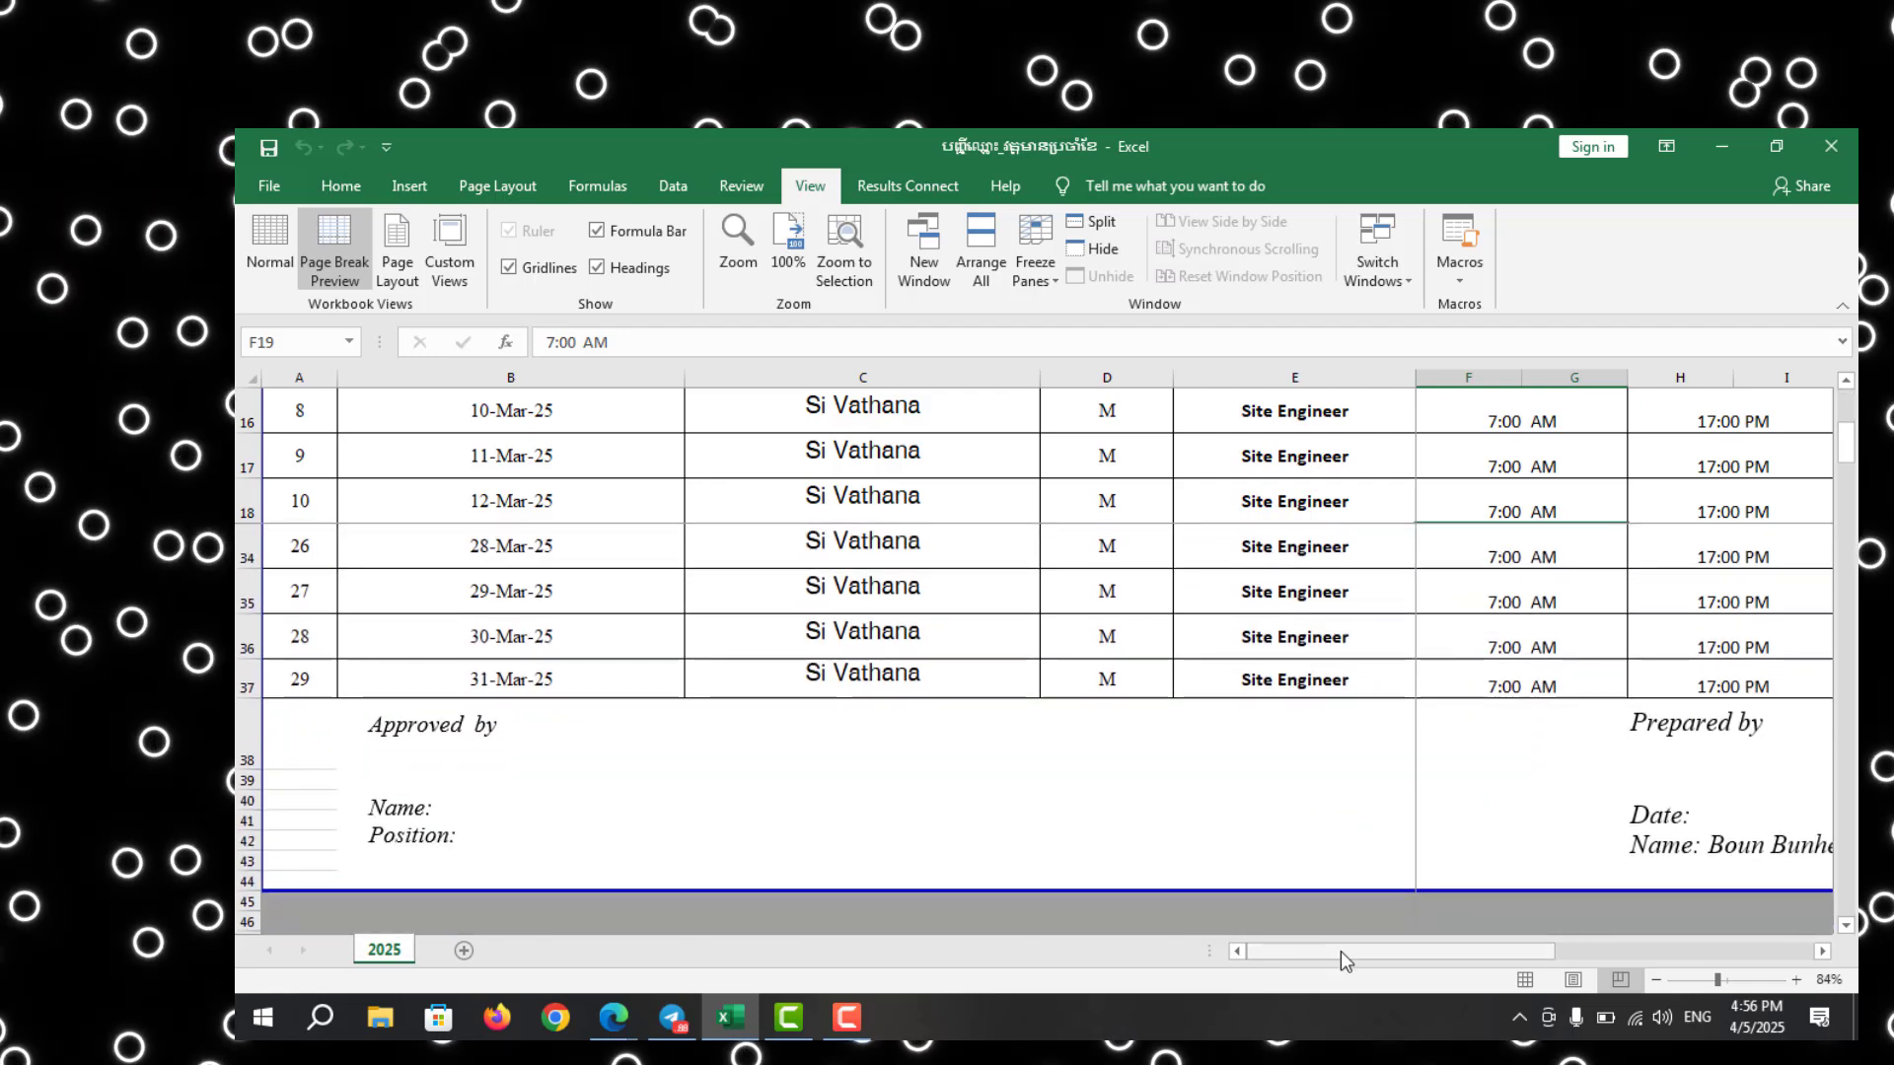
{"action": "left_click_drag", "start_coordinate": [1346, 957], "coordinate": [1677, 975]}
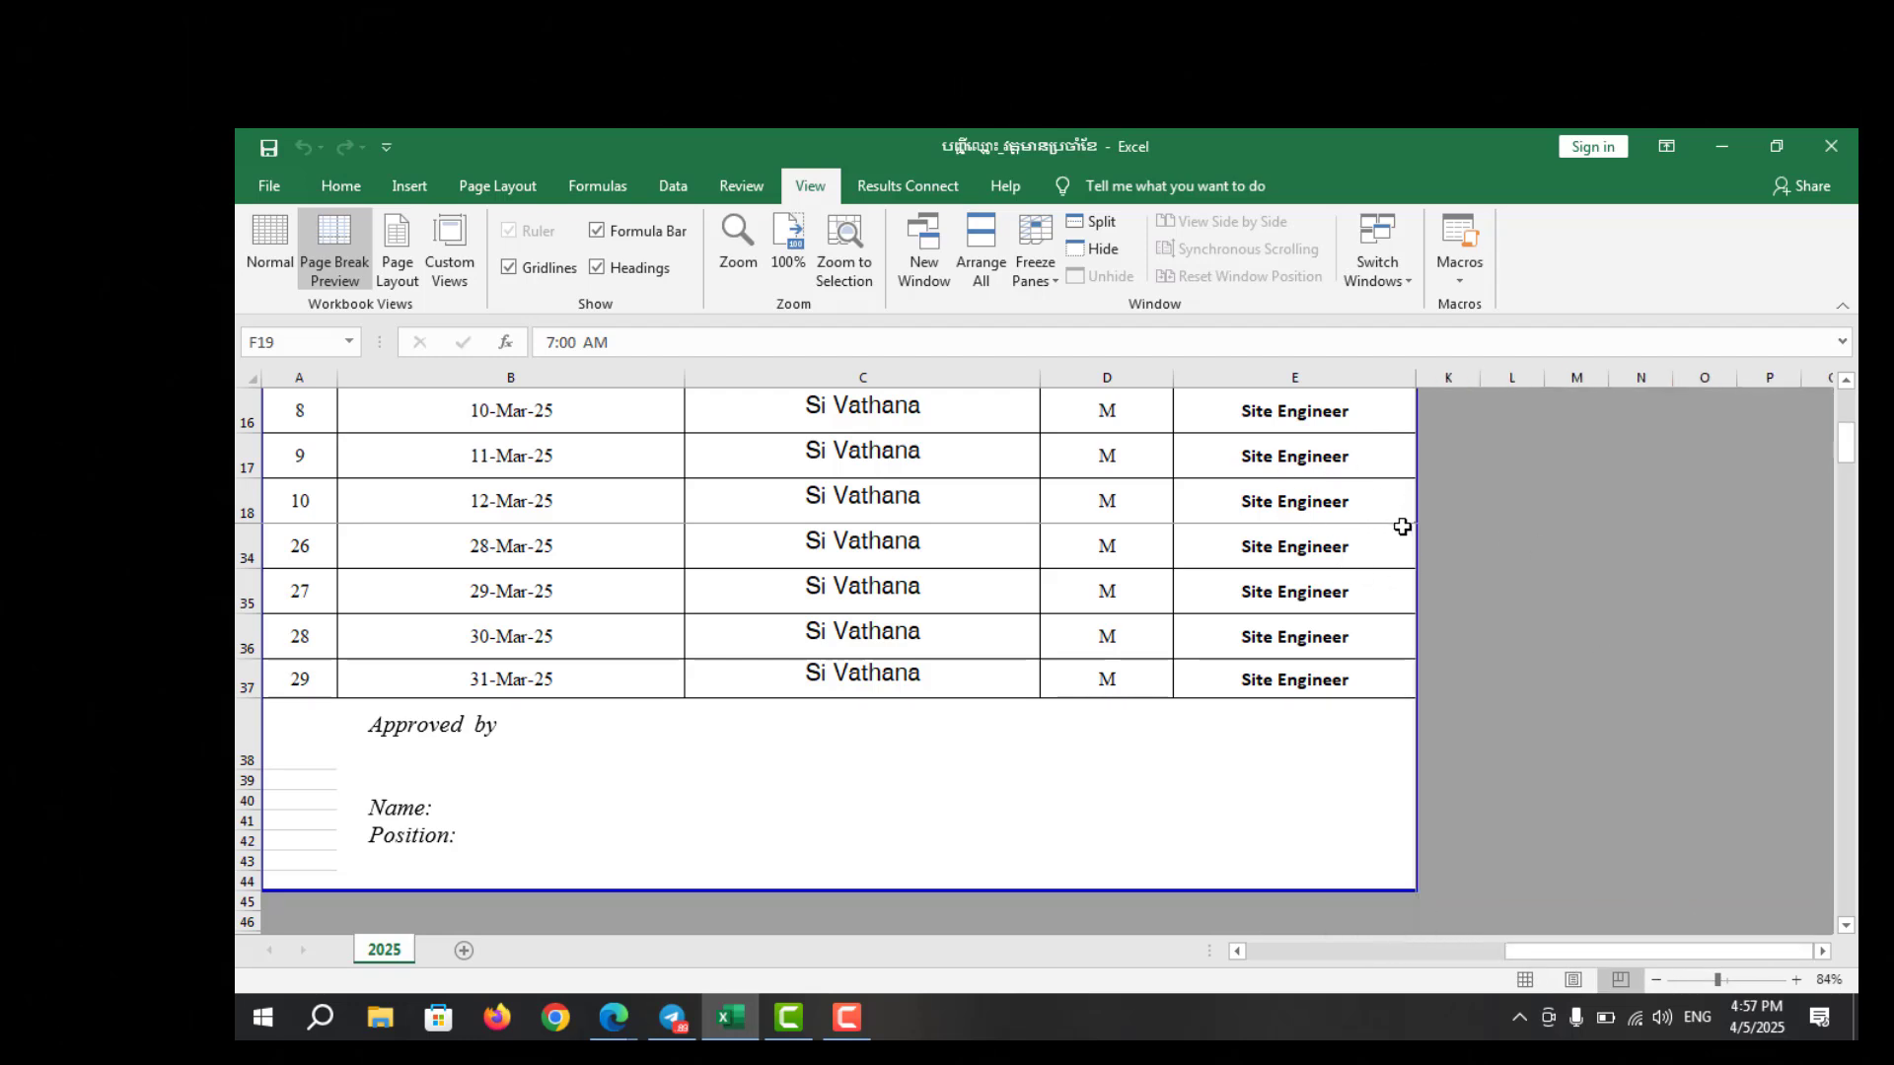
{"action": "left_click_drag", "start_coordinate": [1641, 949], "coordinate": [1109, 868]}
{"action": "scroll", "coordinate": [955, 665], "scroll_direction": "up", "scroll_amount": 1}
{"action": "scroll", "coordinate": [955, 666], "scroll_direction": "up", "scroll_amount": 4}
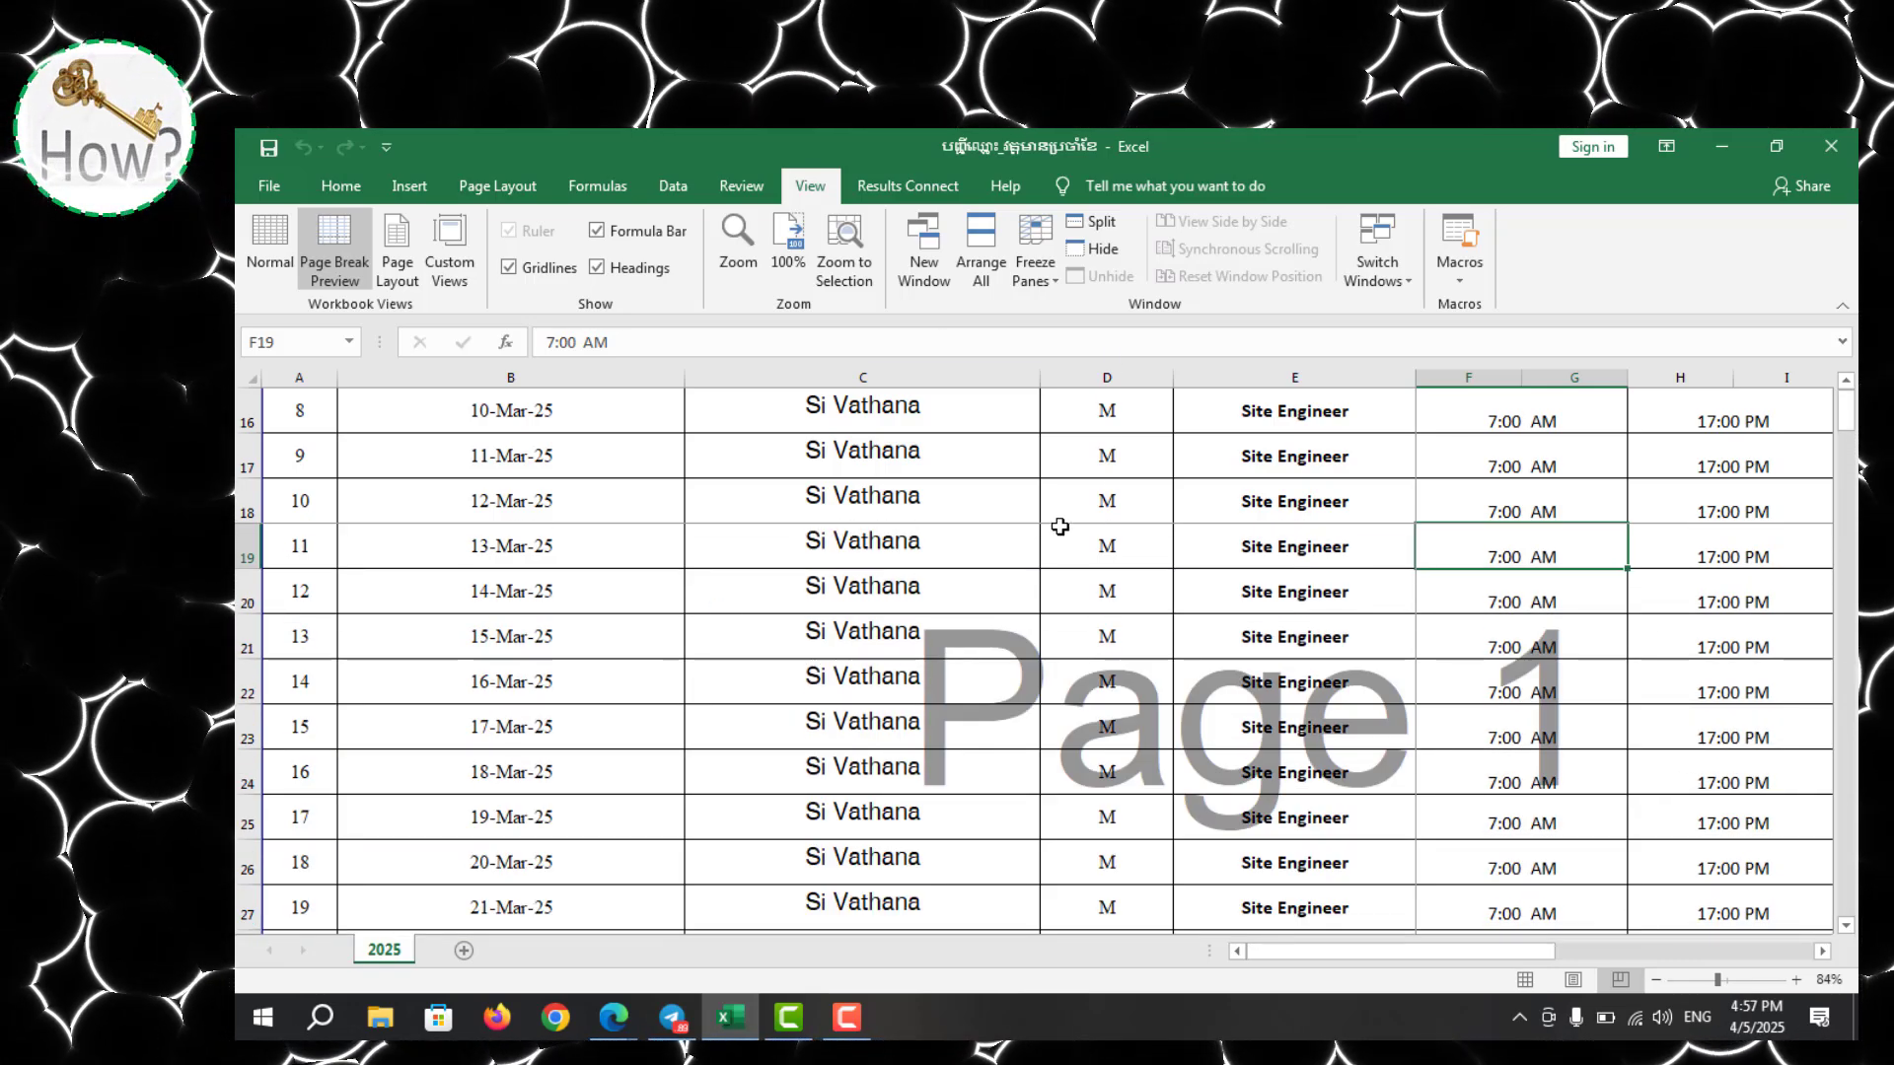
Unfreeze the panes set at cell F19 and return to the sheet's title and header rows
{"action": "left_click", "coordinate": [1050, 277]}
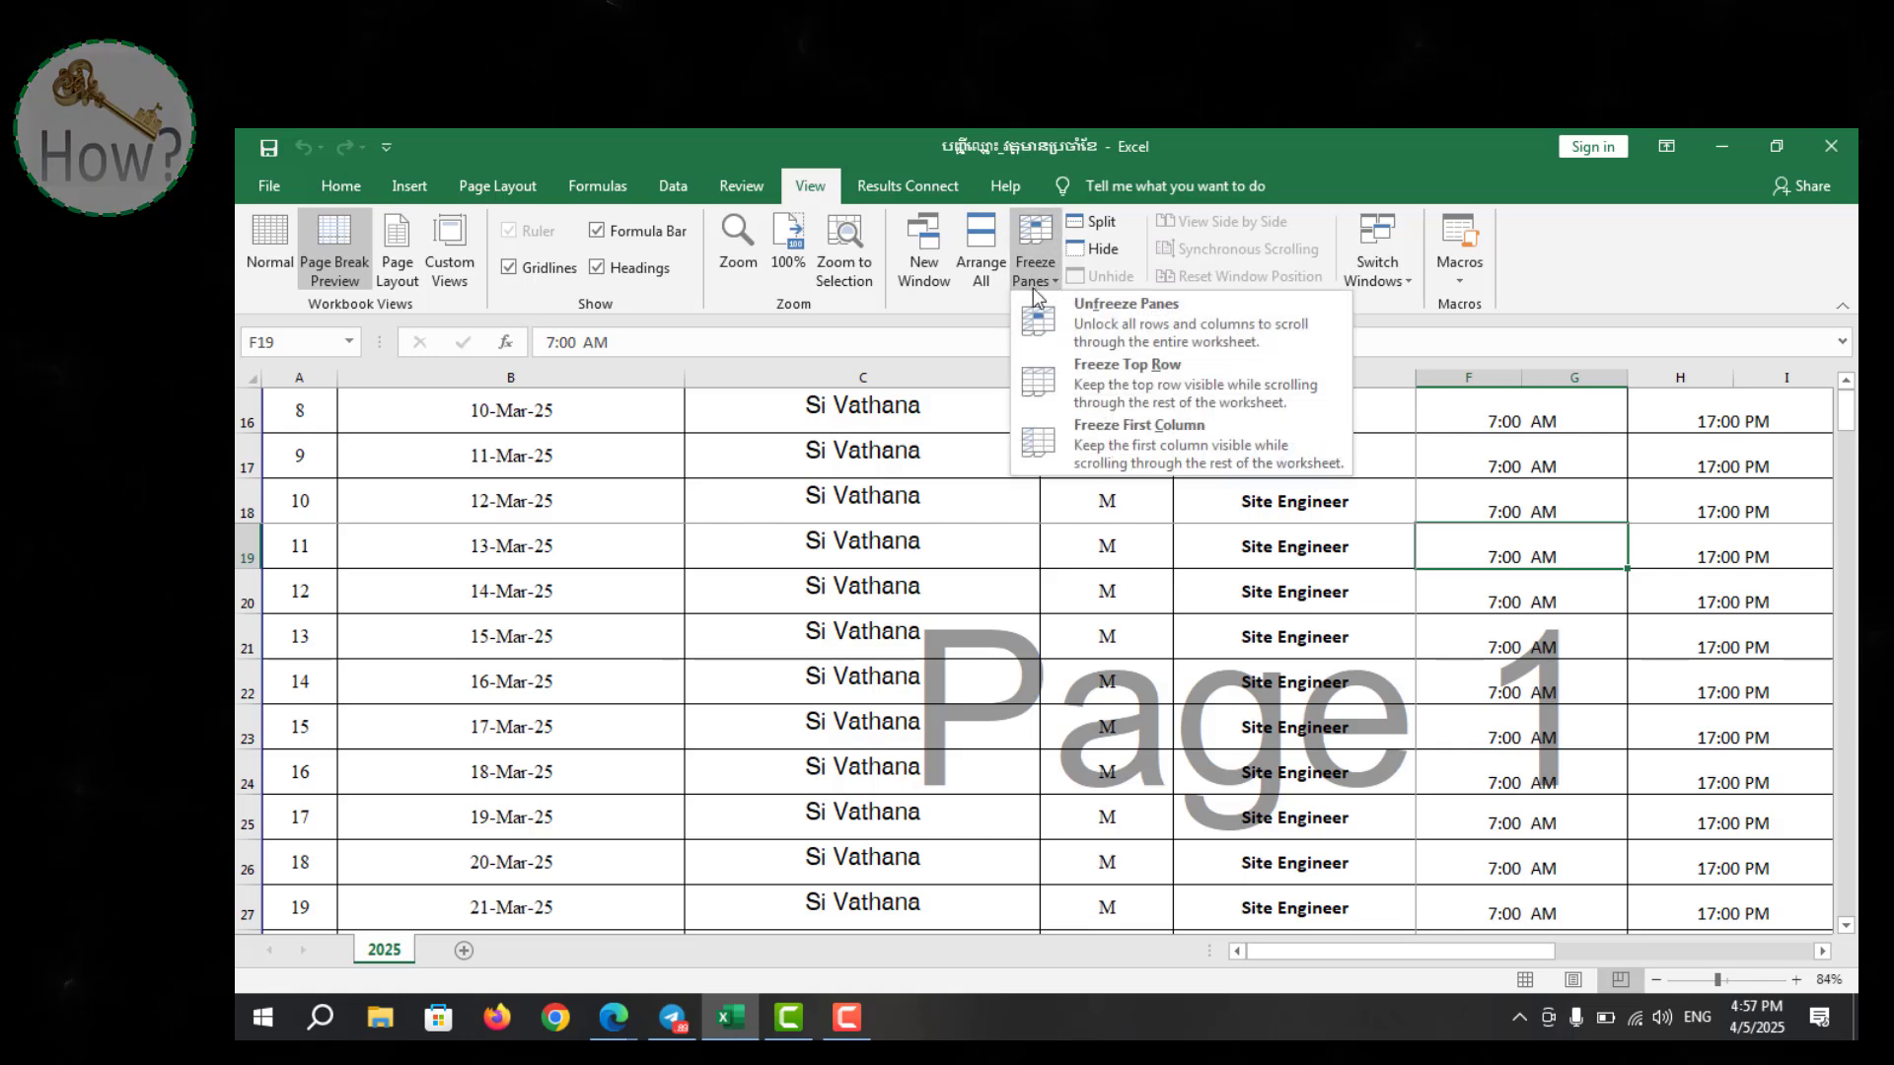
{"action": "left_click", "coordinate": [1119, 326]}
{"action": "scroll", "coordinate": [833, 690], "scroll_direction": "up", "scroll_amount": 6}
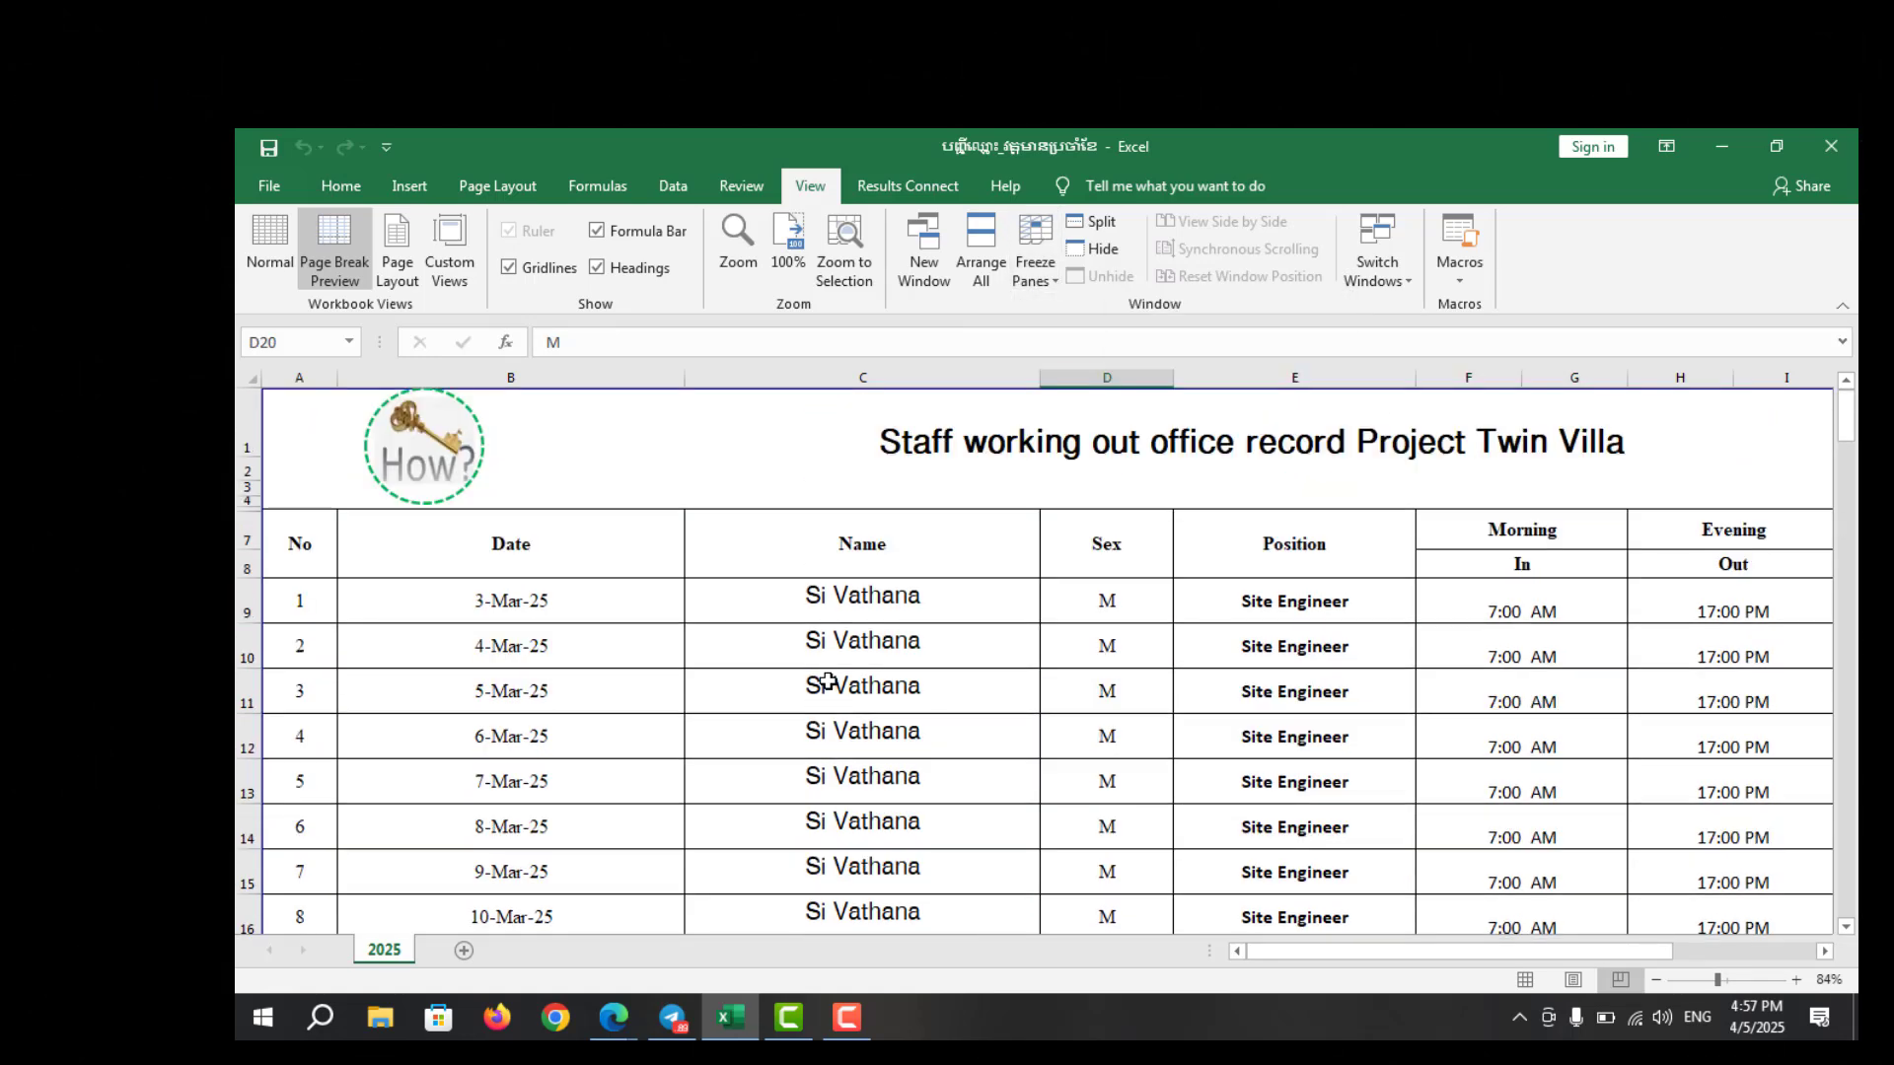
Check how the unfrozen rows and columns move while going down and across the attendance sheet
{"action": "scroll", "coordinate": [824, 671], "scroll_direction": "down", "scroll_amount": 12}
{"action": "scroll", "coordinate": [818, 645], "scroll_direction": "down", "scroll_amount": 1}
{"action": "scroll", "coordinate": [816, 643], "scroll_direction": "up", "scroll_amount": 5}
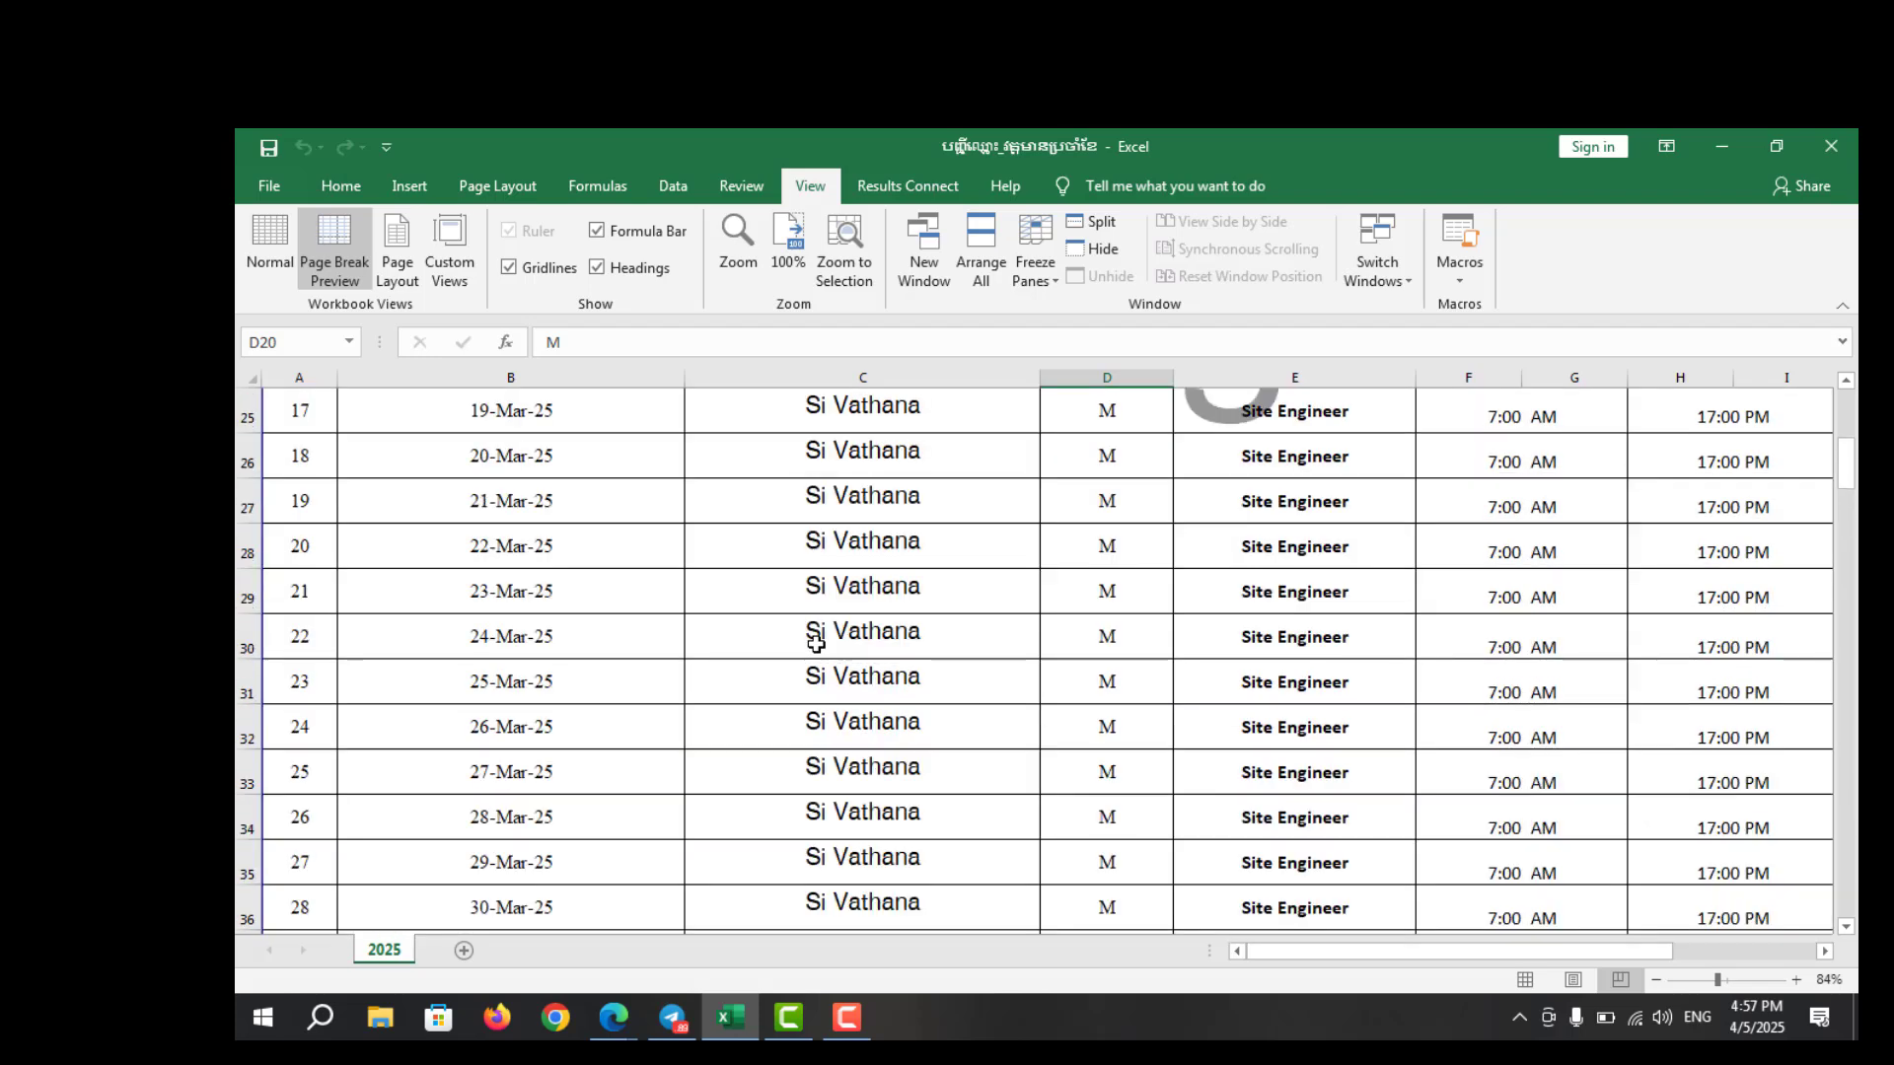
{"action": "left_click_drag", "start_coordinate": [1264, 955], "coordinate": [1570, 957]}
{"action": "left_click_drag", "start_coordinate": [1282, 900], "coordinate": [1248, 868]}
{"action": "scroll", "coordinate": [1129, 601], "scroll_direction": "up", "scroll_amount": 8}
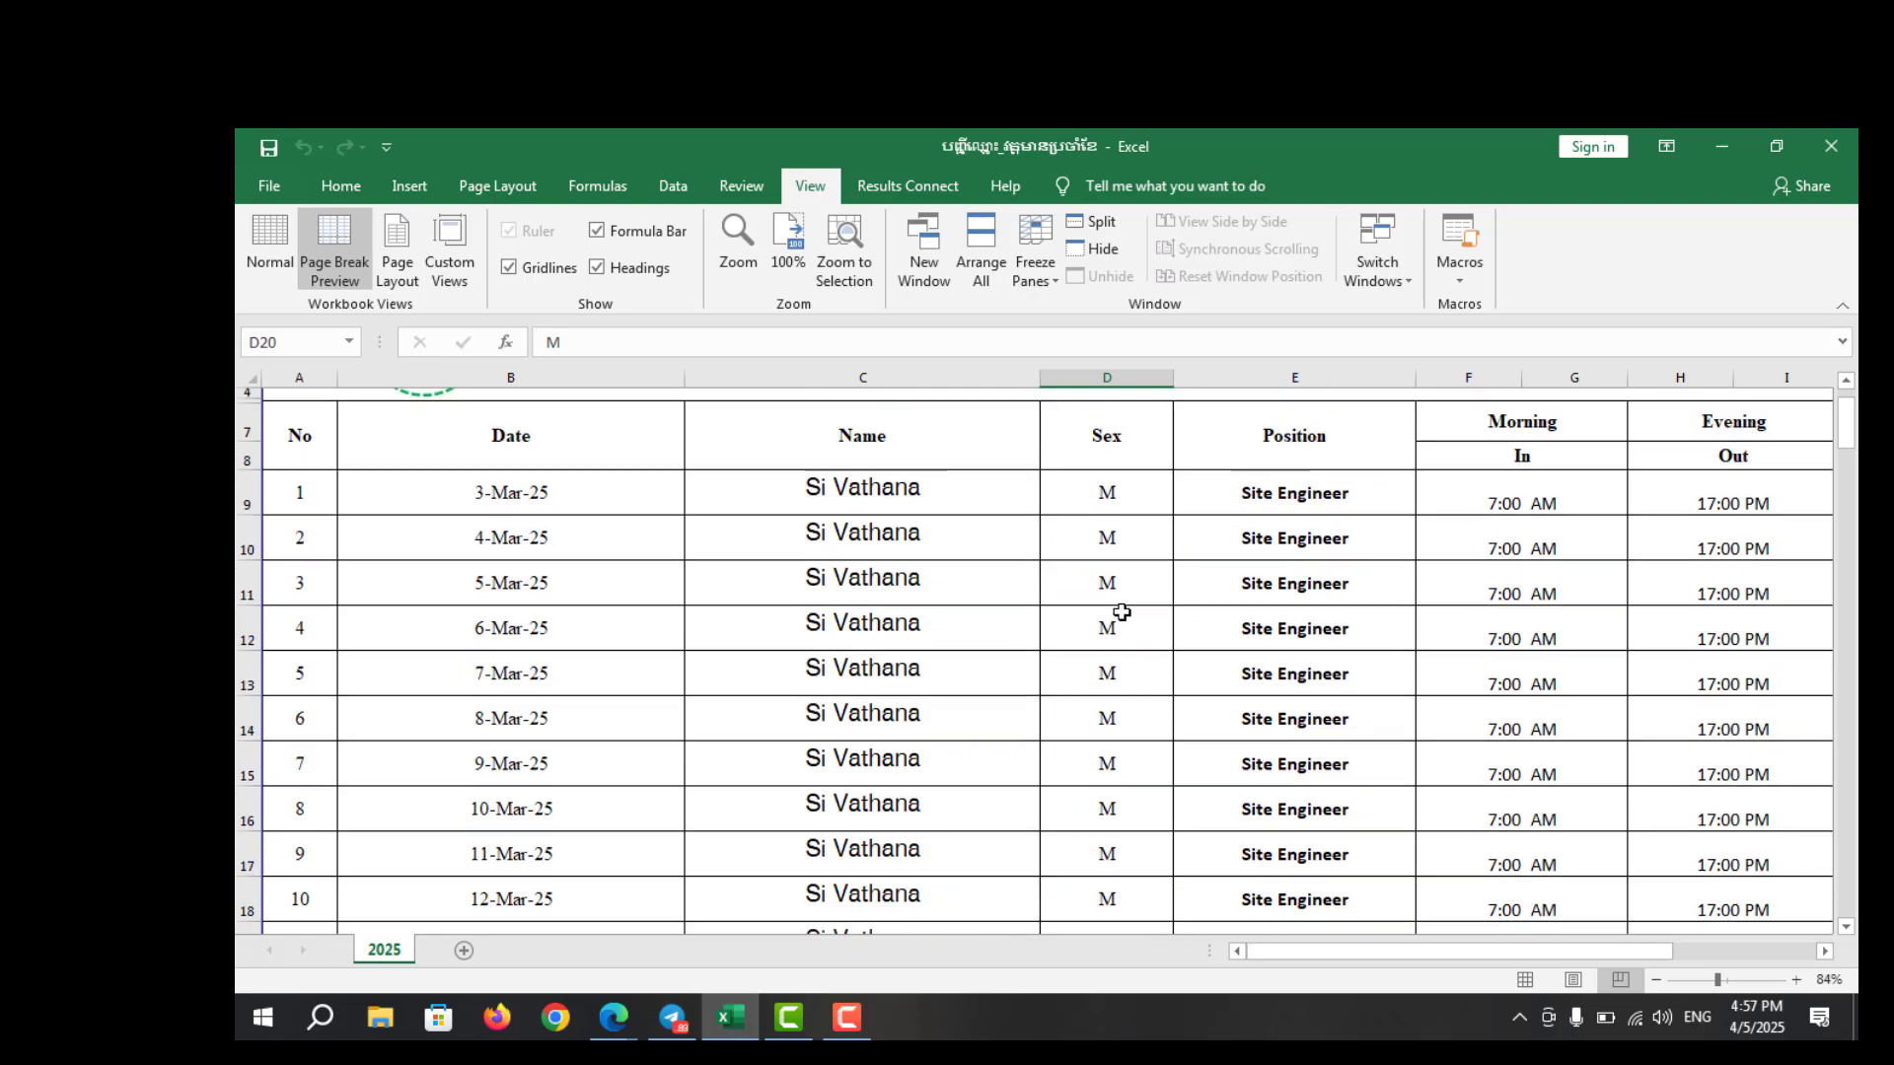
Select row 1 with the sheet title and lock it using Freeze Top Row
{"action": "left_click", "coordinate": [1034, 270]}
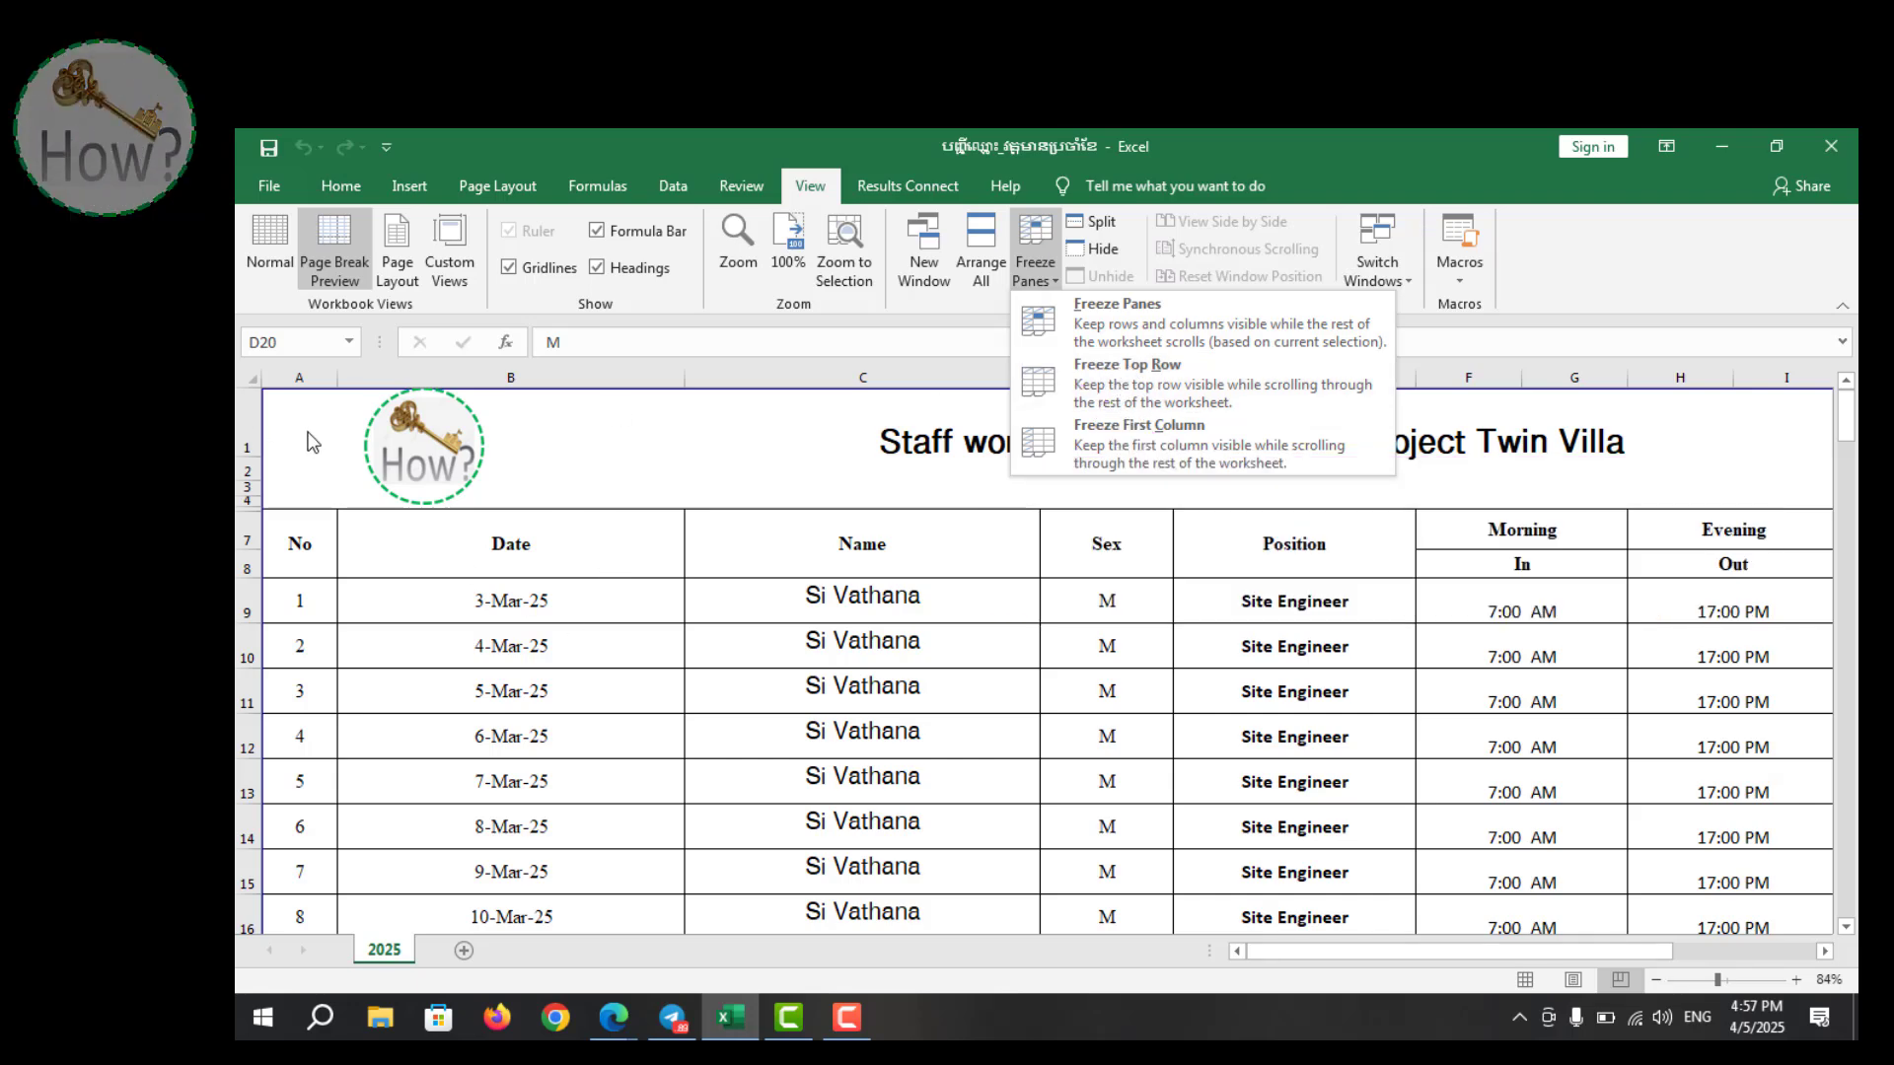
{"action": "left_click", "coordinate": [237, 426]}
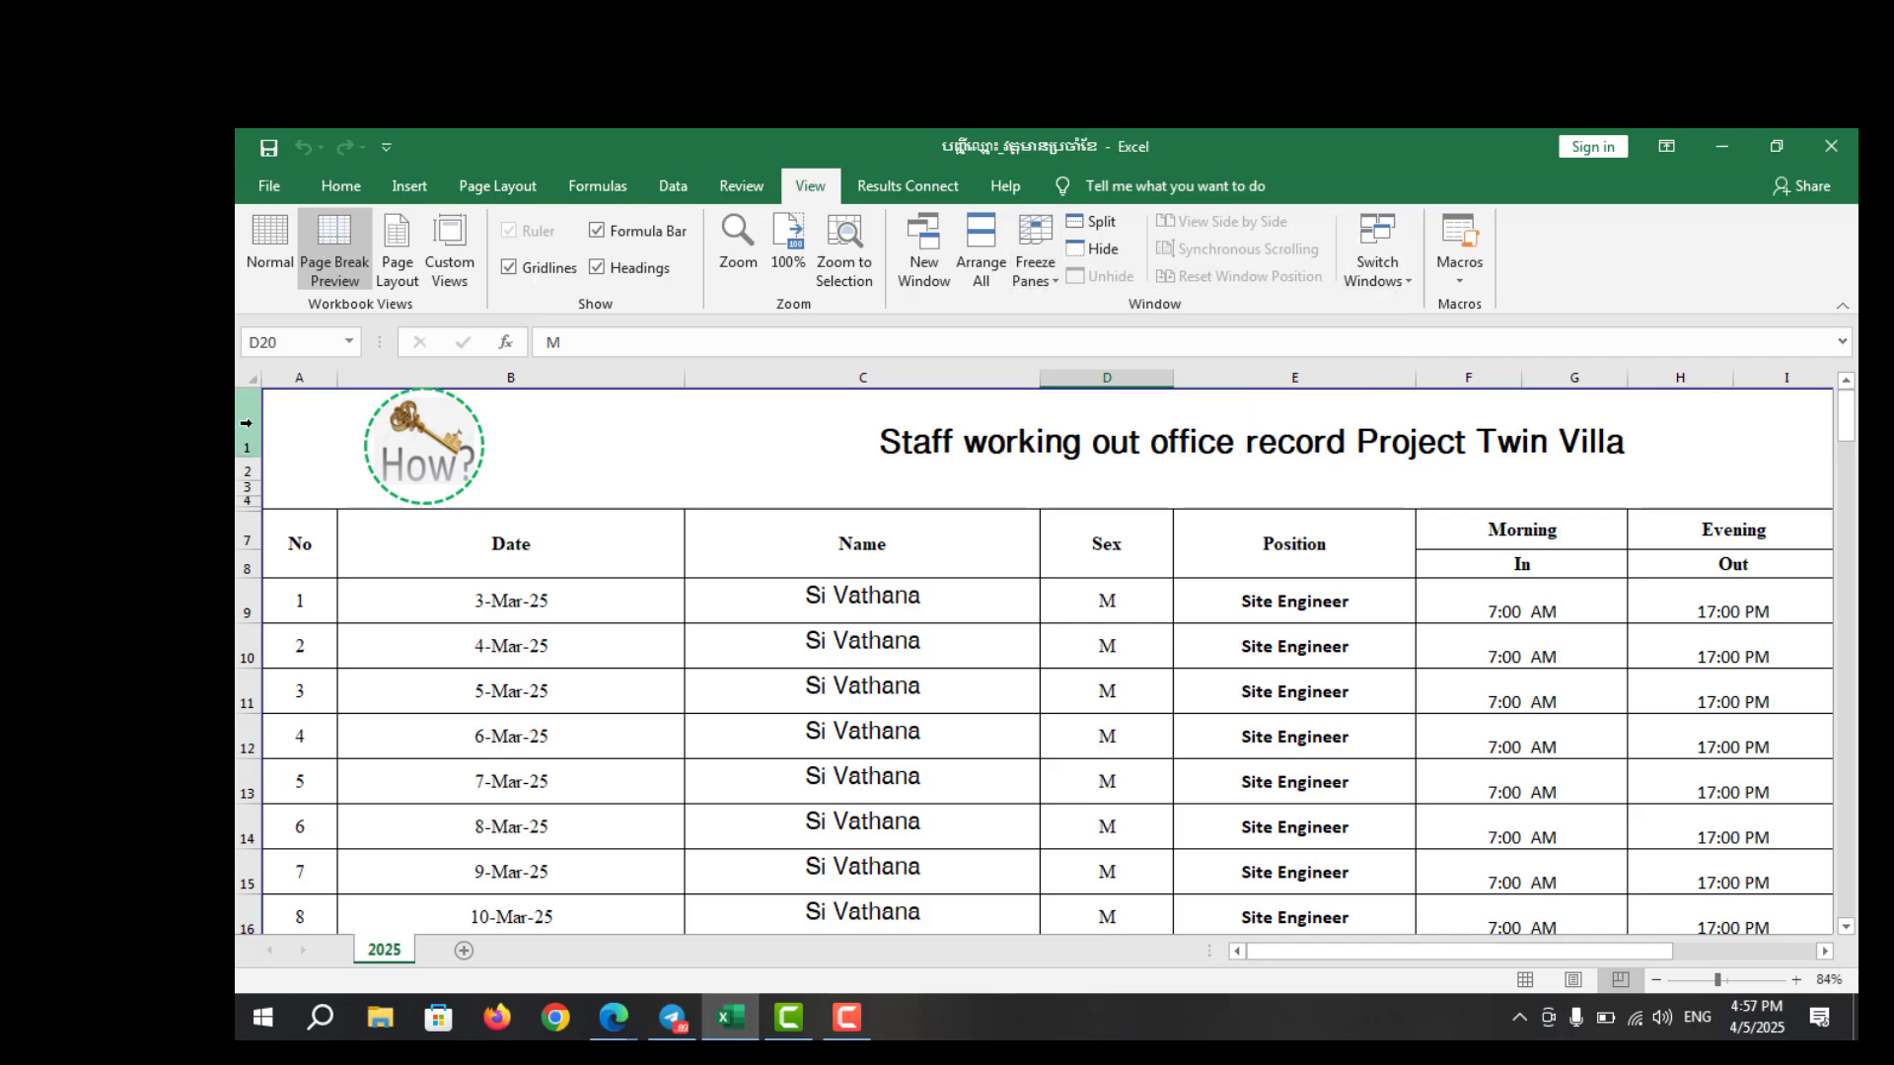
{"action": "left_click", "coordinate": [247, 421]}
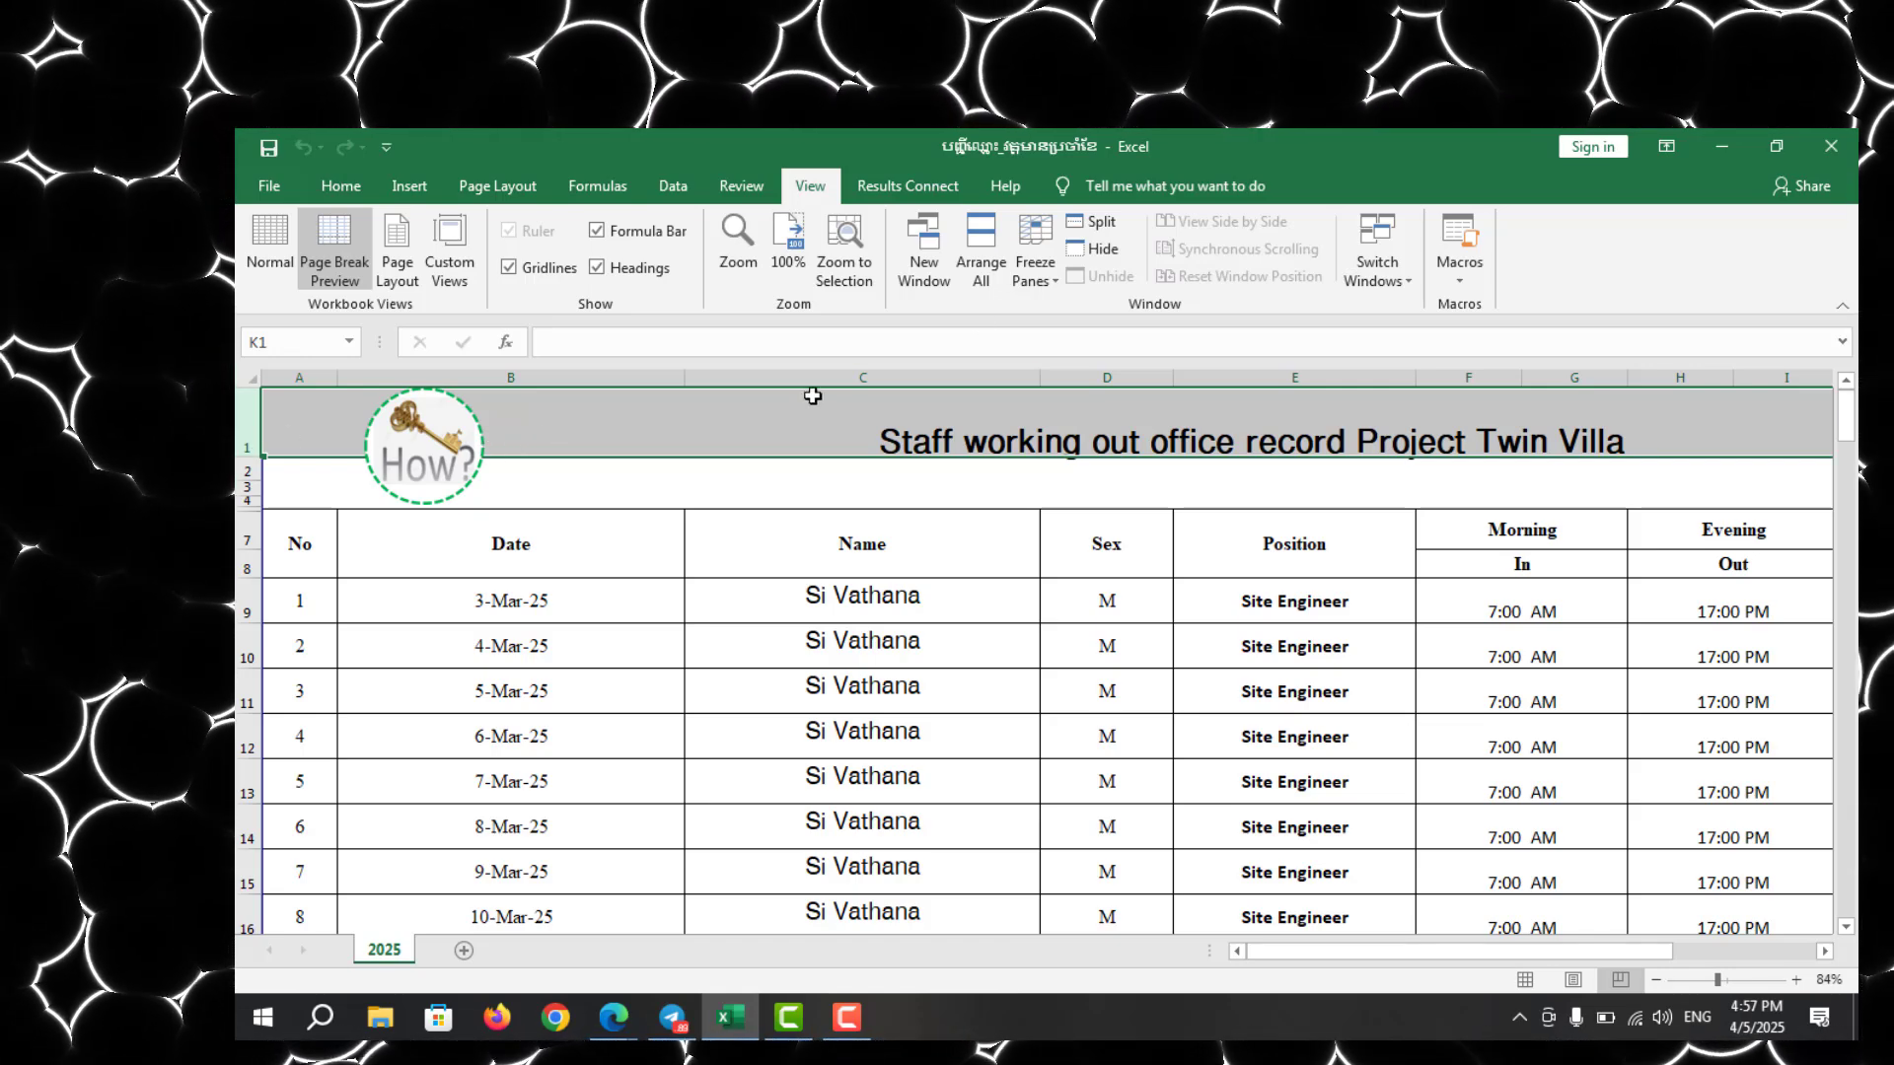
{"action": "left_click", "coordinate": [1050, 281]}
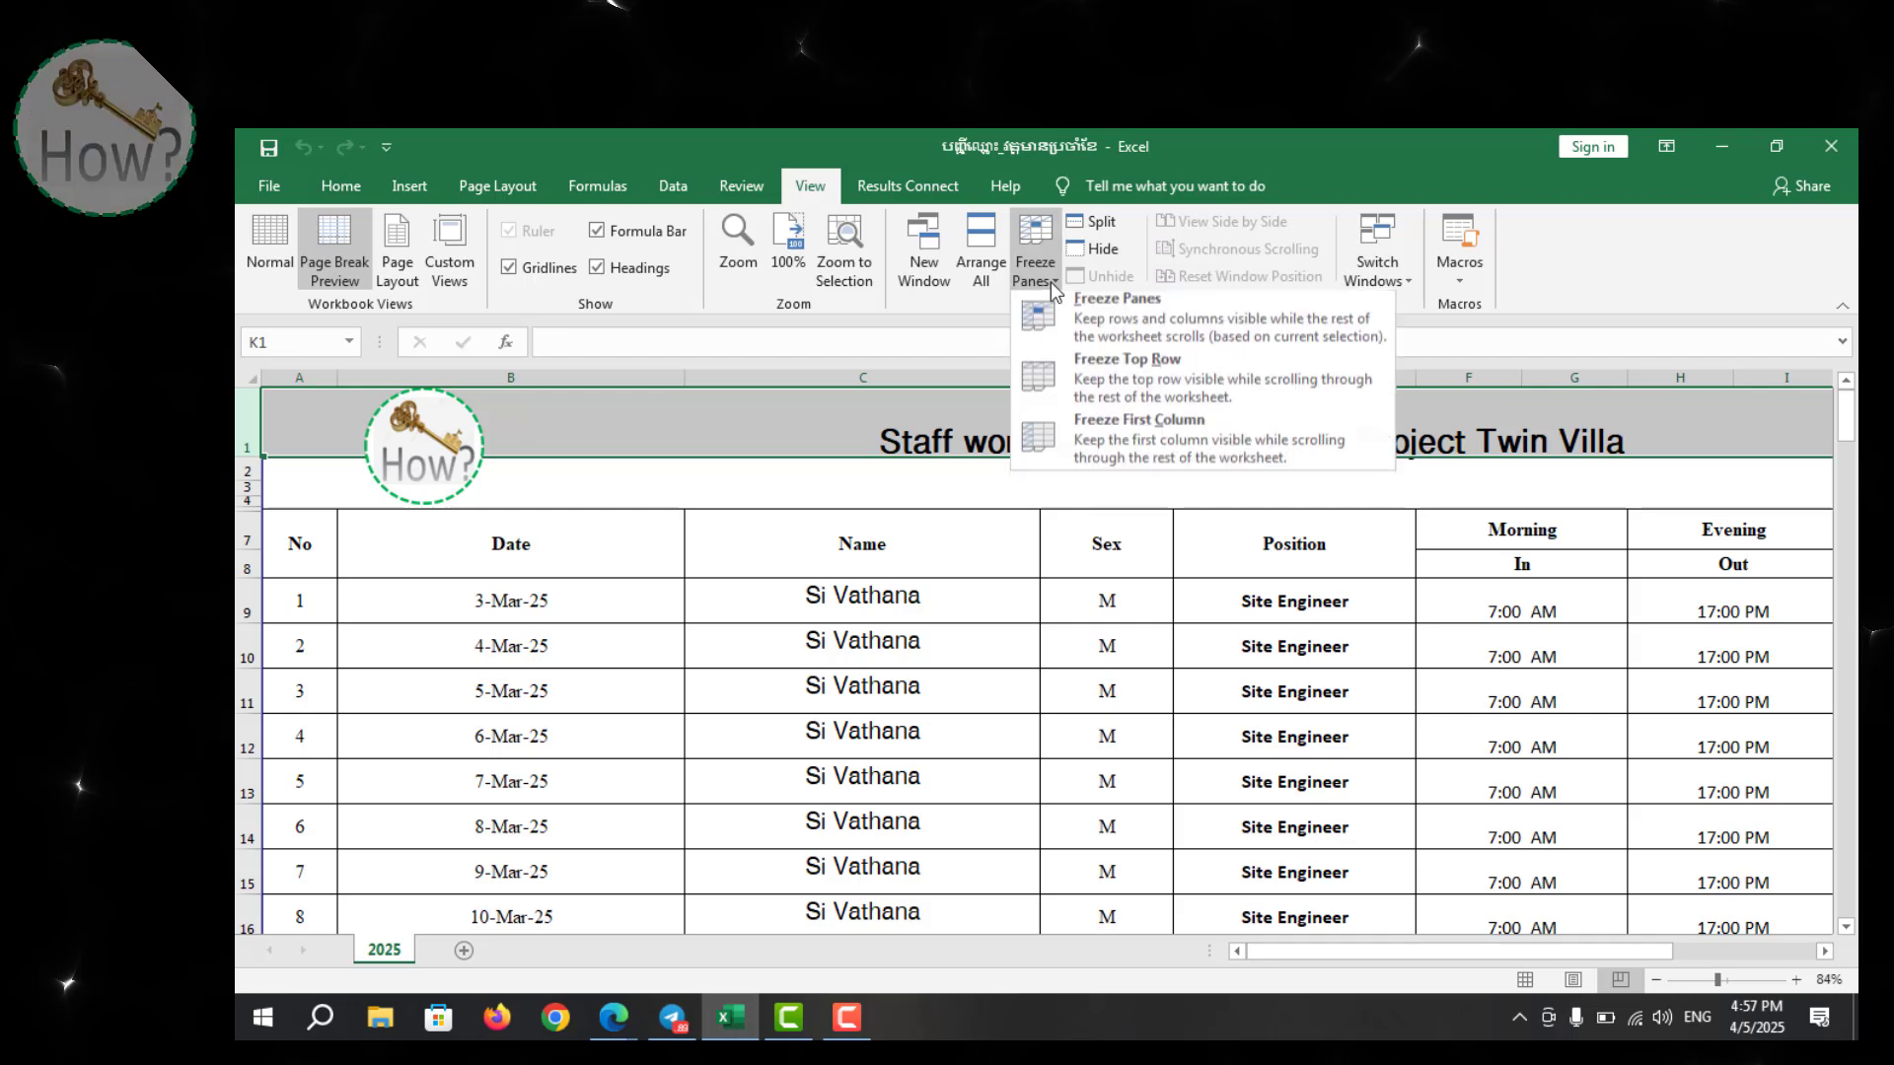
{"action": "left_click", "coordinate": [1130, 369]}
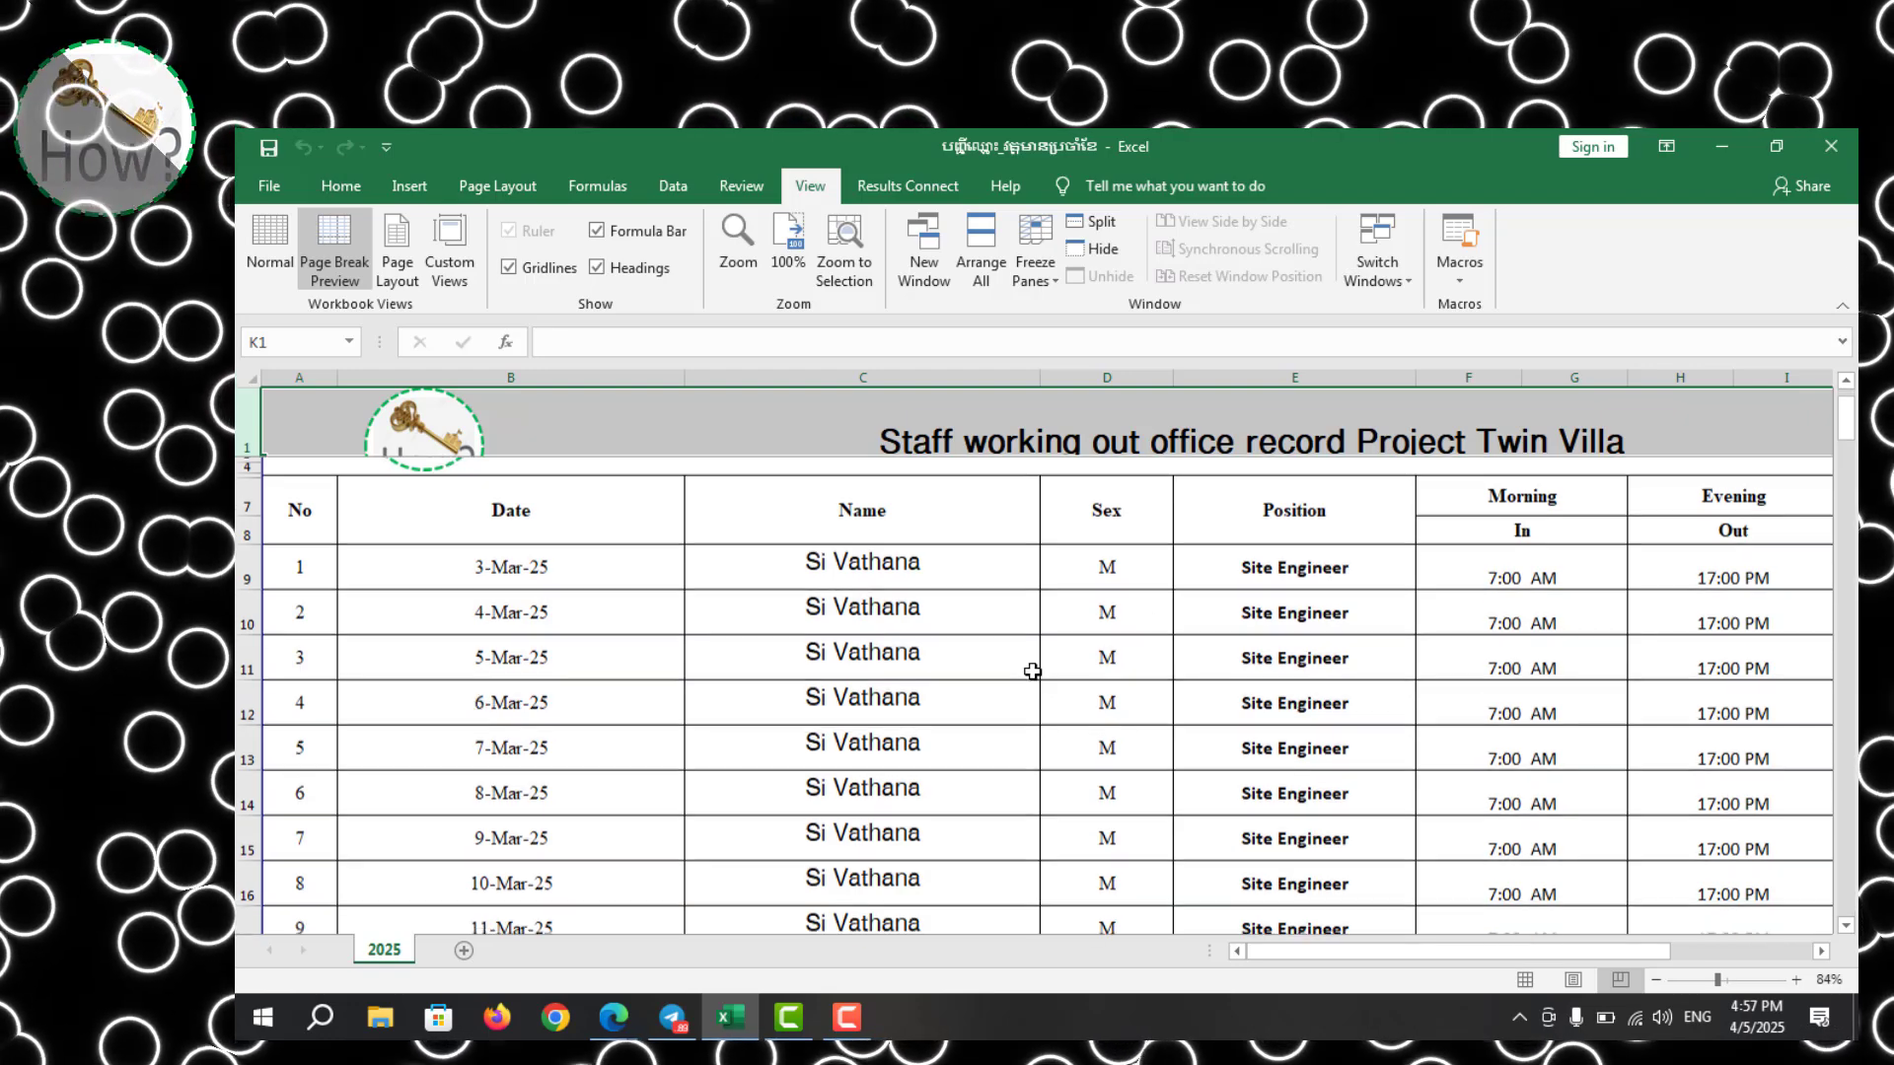
Check how the title row behaves while moving down to the sheet's end, back up and across
{"action": "scroll", "coordinate": [1036, 671], "scroll_direction": "down", "scroll_amount": 8}
{"action": "scroll", "coordinate": [1032, 667], "scroll_direction": "up", "scroll_amount": 7}
{"action": "scroll", "coordinate": [1032, 668], "scroll_direction": "up", "scroll_amount": 4}
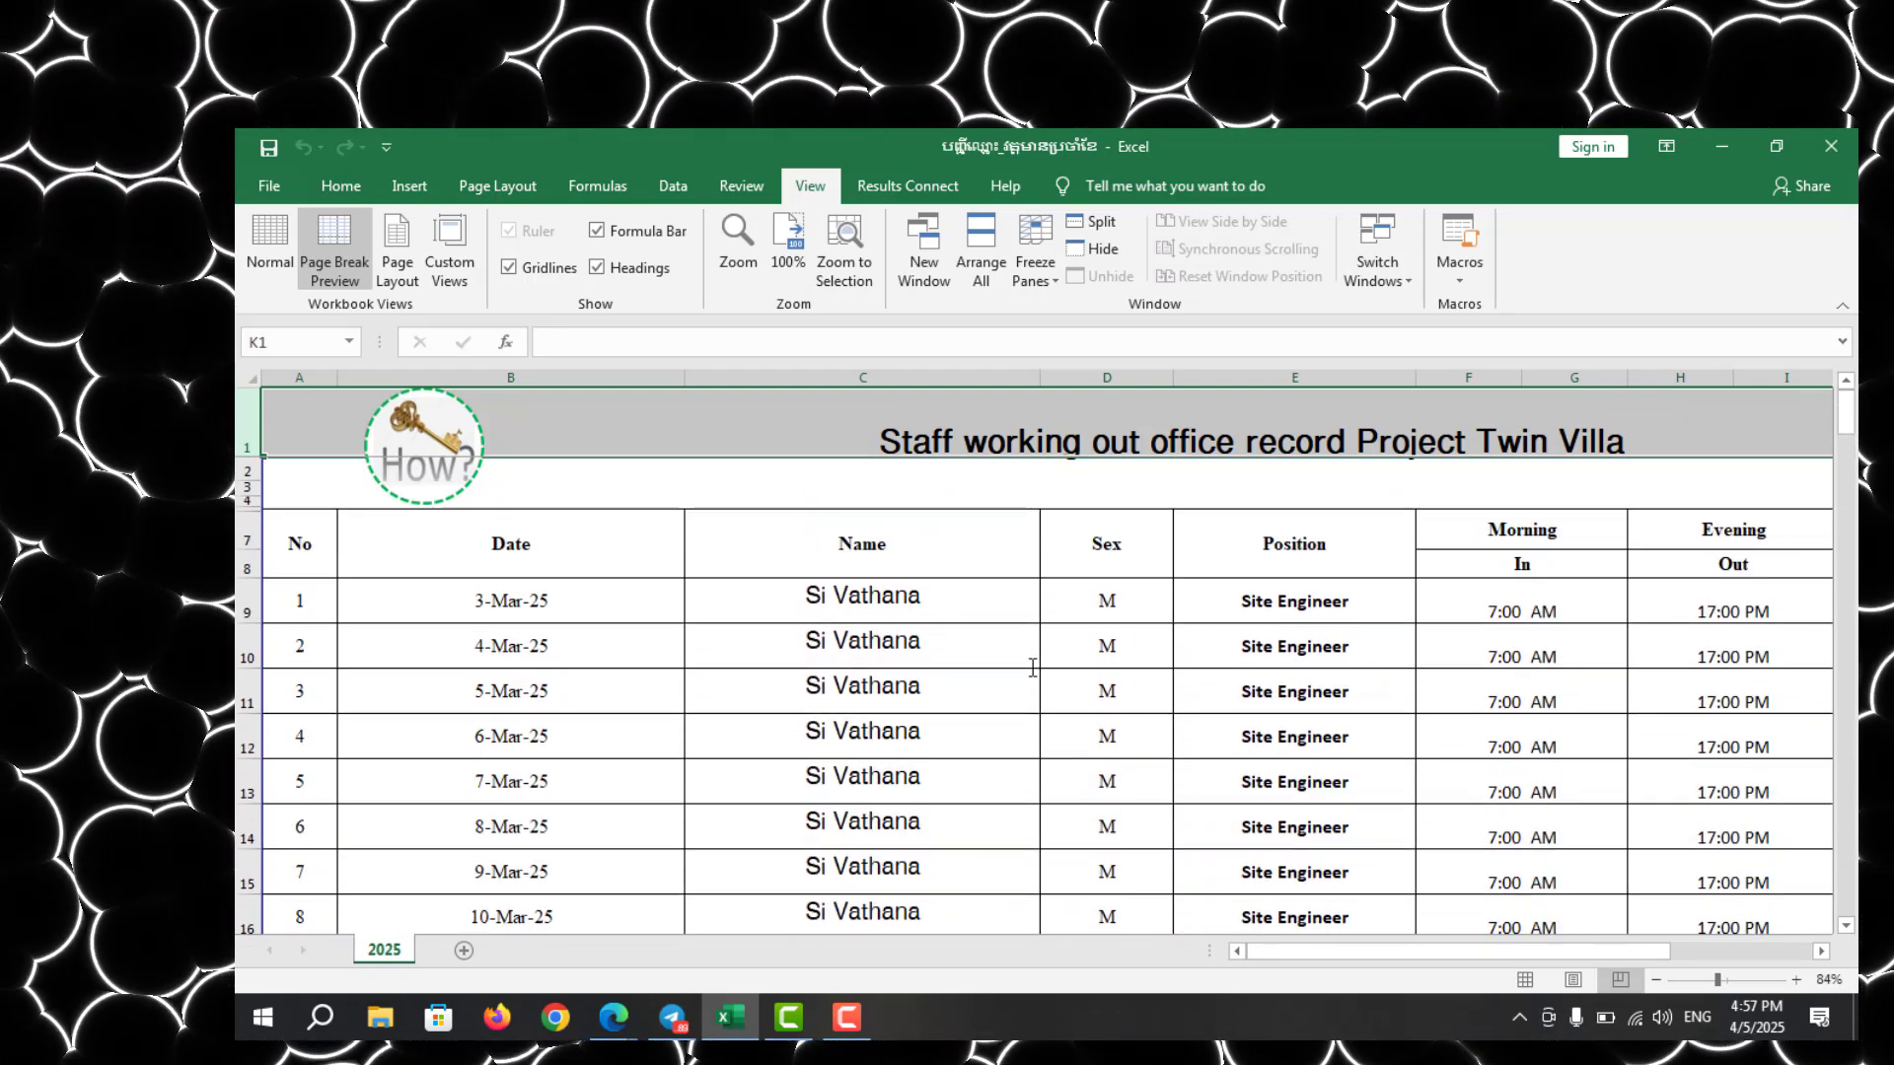
{"action": "mouse_move", "coordinate": [1292, 954]}
{"action": "left_mouse_down"}
{"action": "mouse_move", "coordinate": [1454, 954]}
{"action": "mouse_move", "coordinate": [938, 921]}
{"action": "left_mouse_up"}
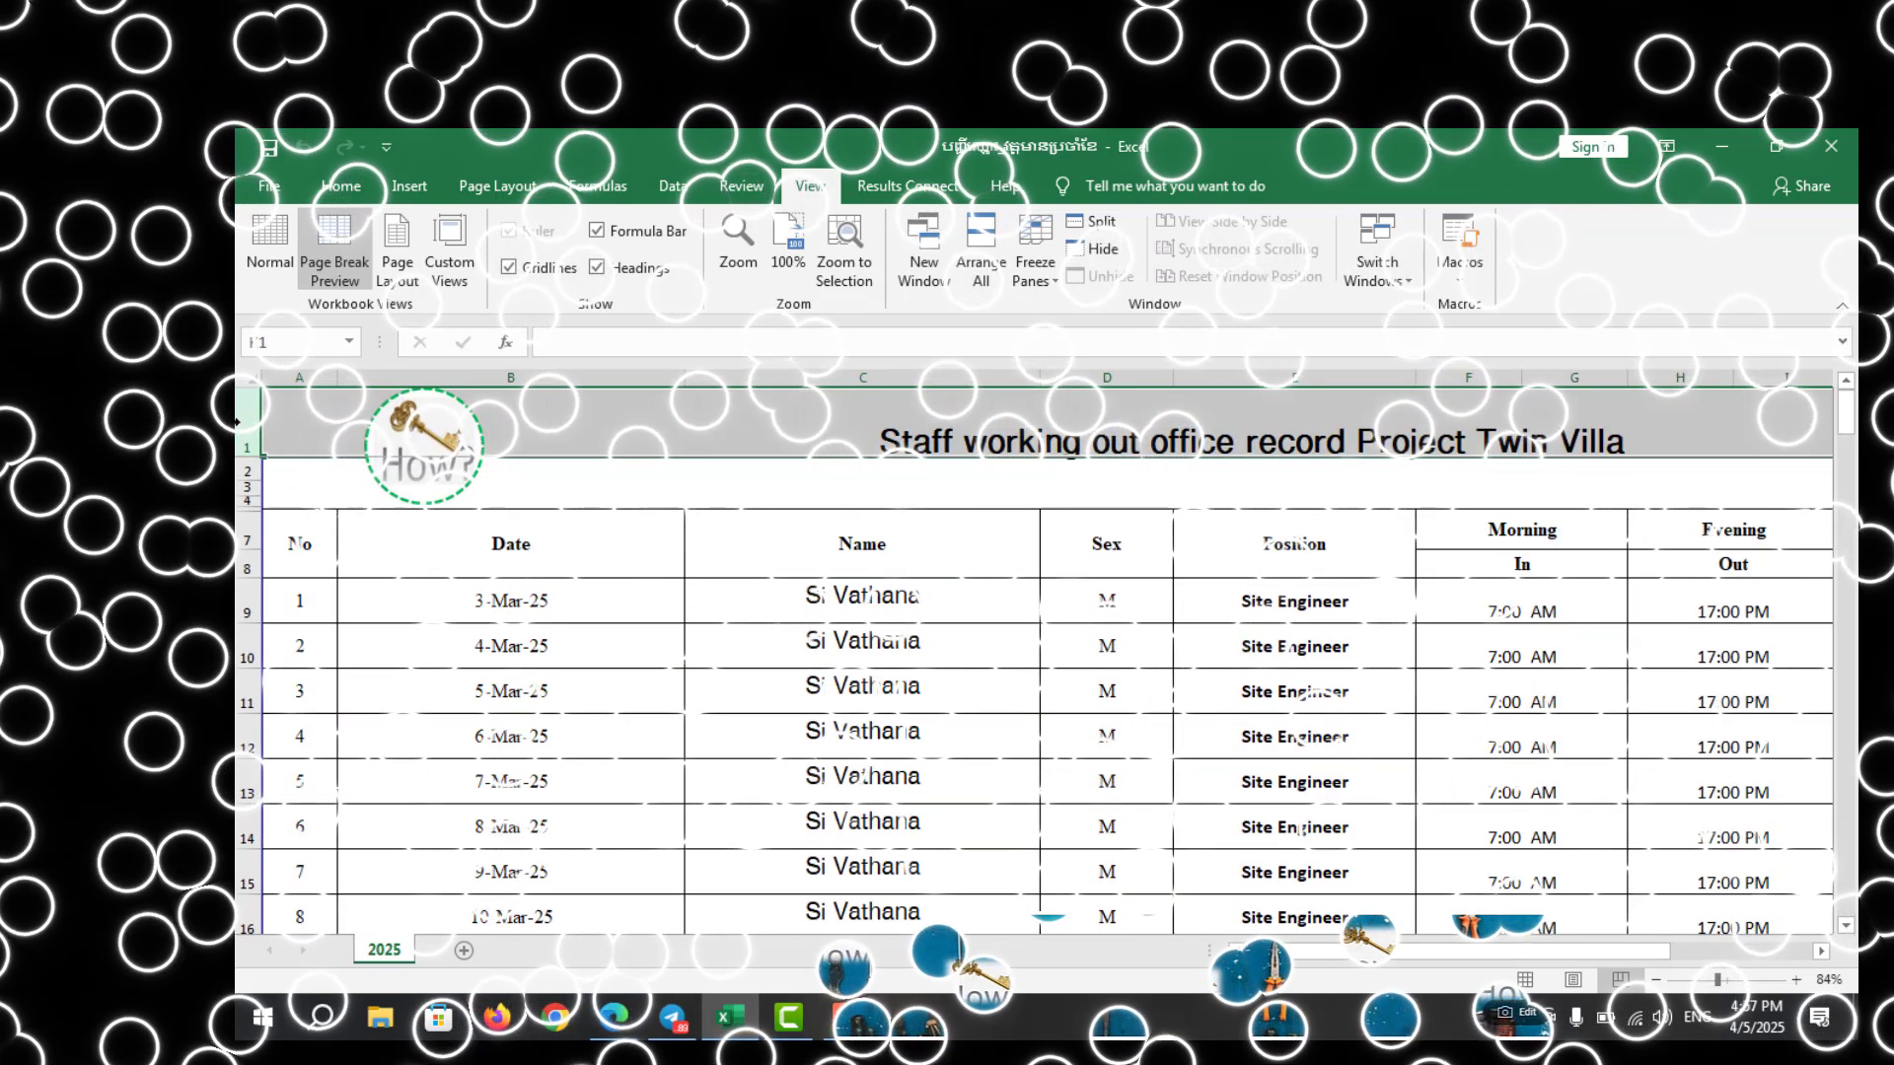
{"action": "scroll", "coordinate": [697, 528], "scroll_direction": "down", "scroll_amount": 12}
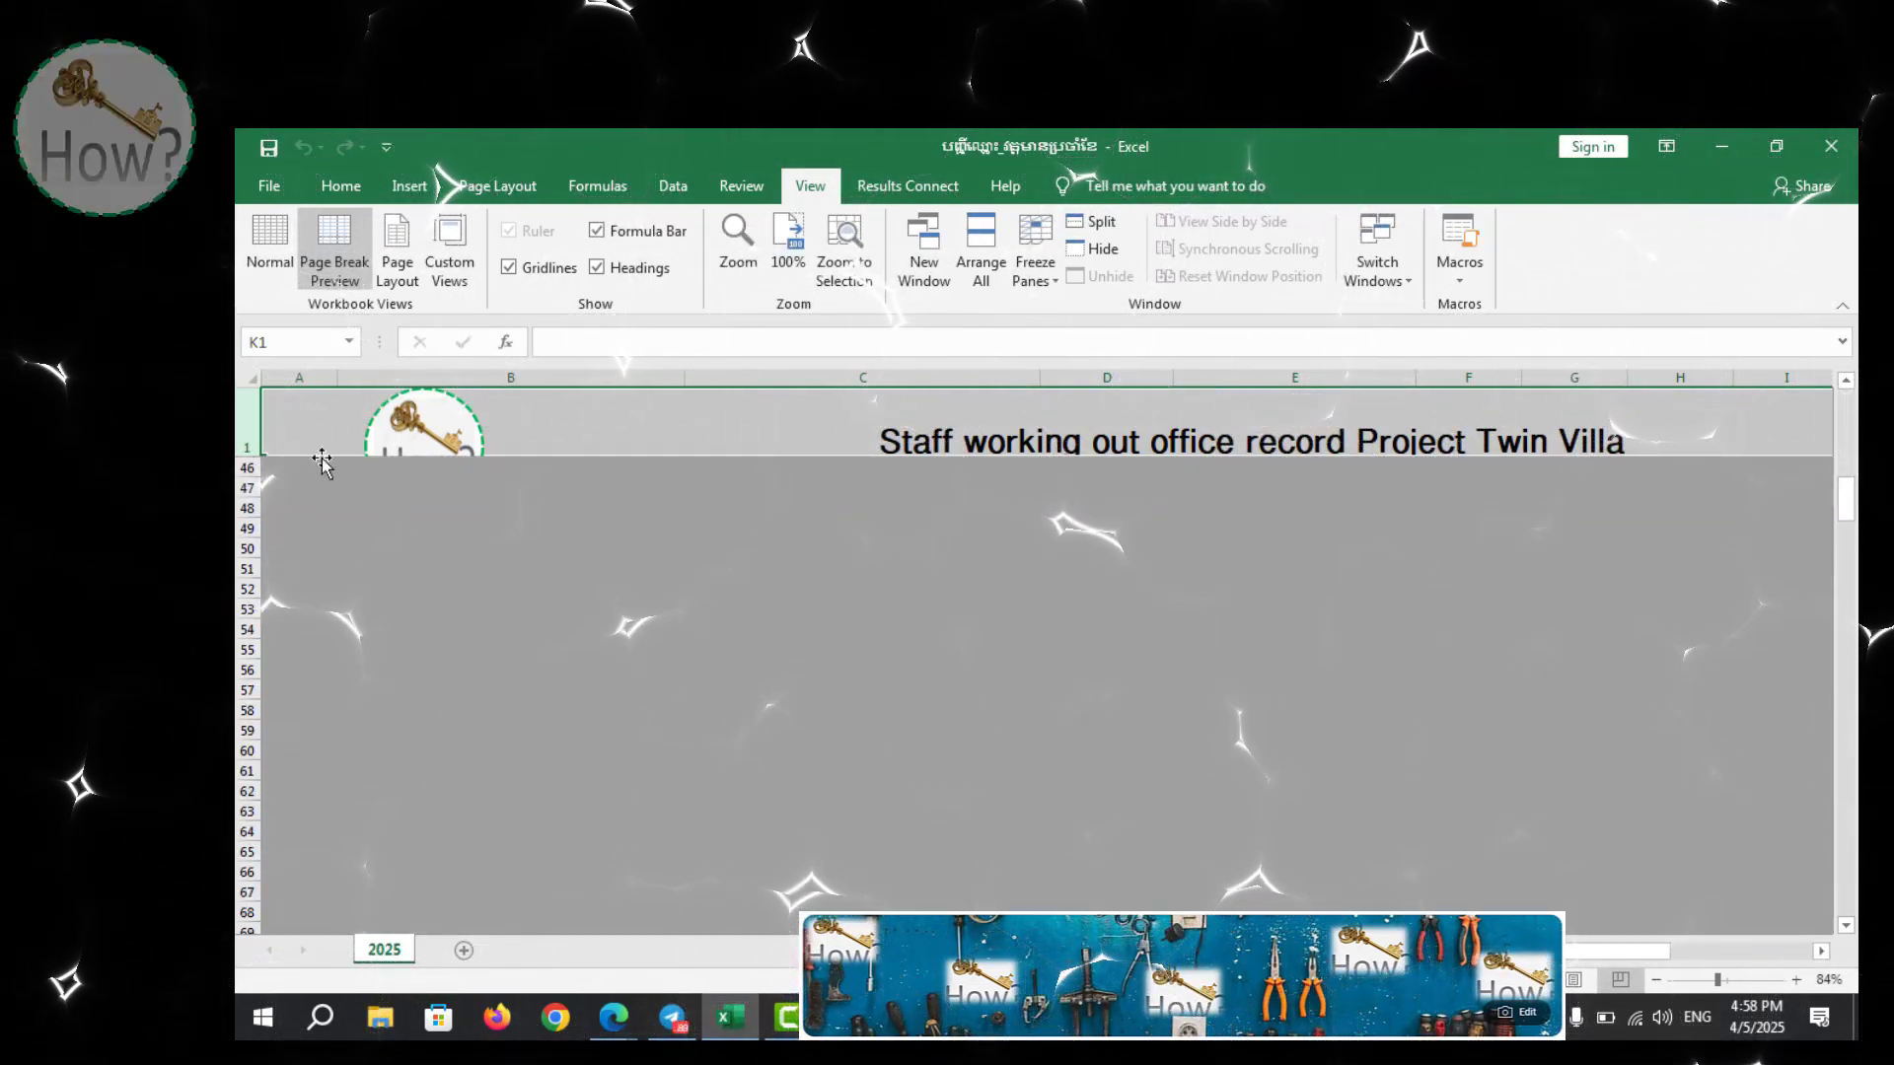
{"action": "scroll", "coordinate": [768, 607], "scroll_direction": "up", "scroll_amount": 12}
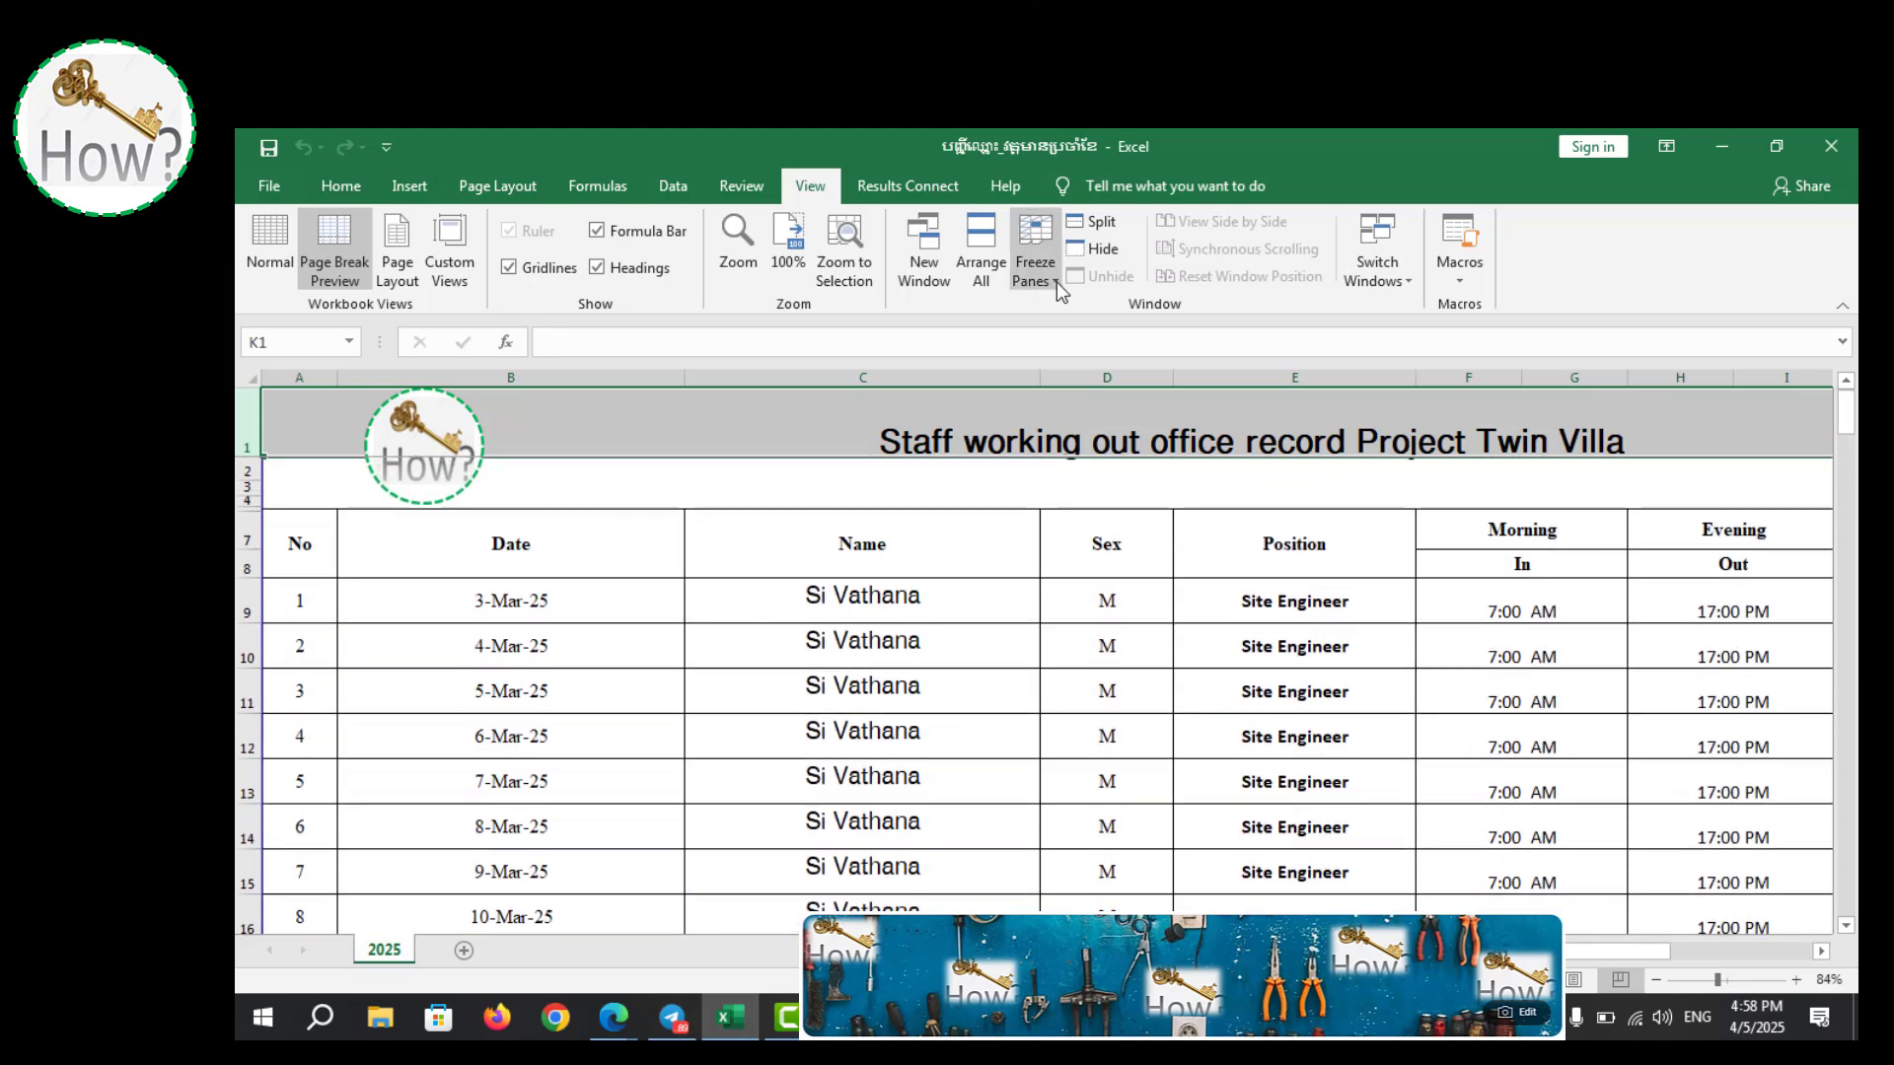
Unfreeze the top row, select cell C12, and check how the title row moves while going down the sheet and back up
{"action": "left_click", "coordinate": [1053, 280]}
{"action": "left_click", "coordinate": [1133, 328]}
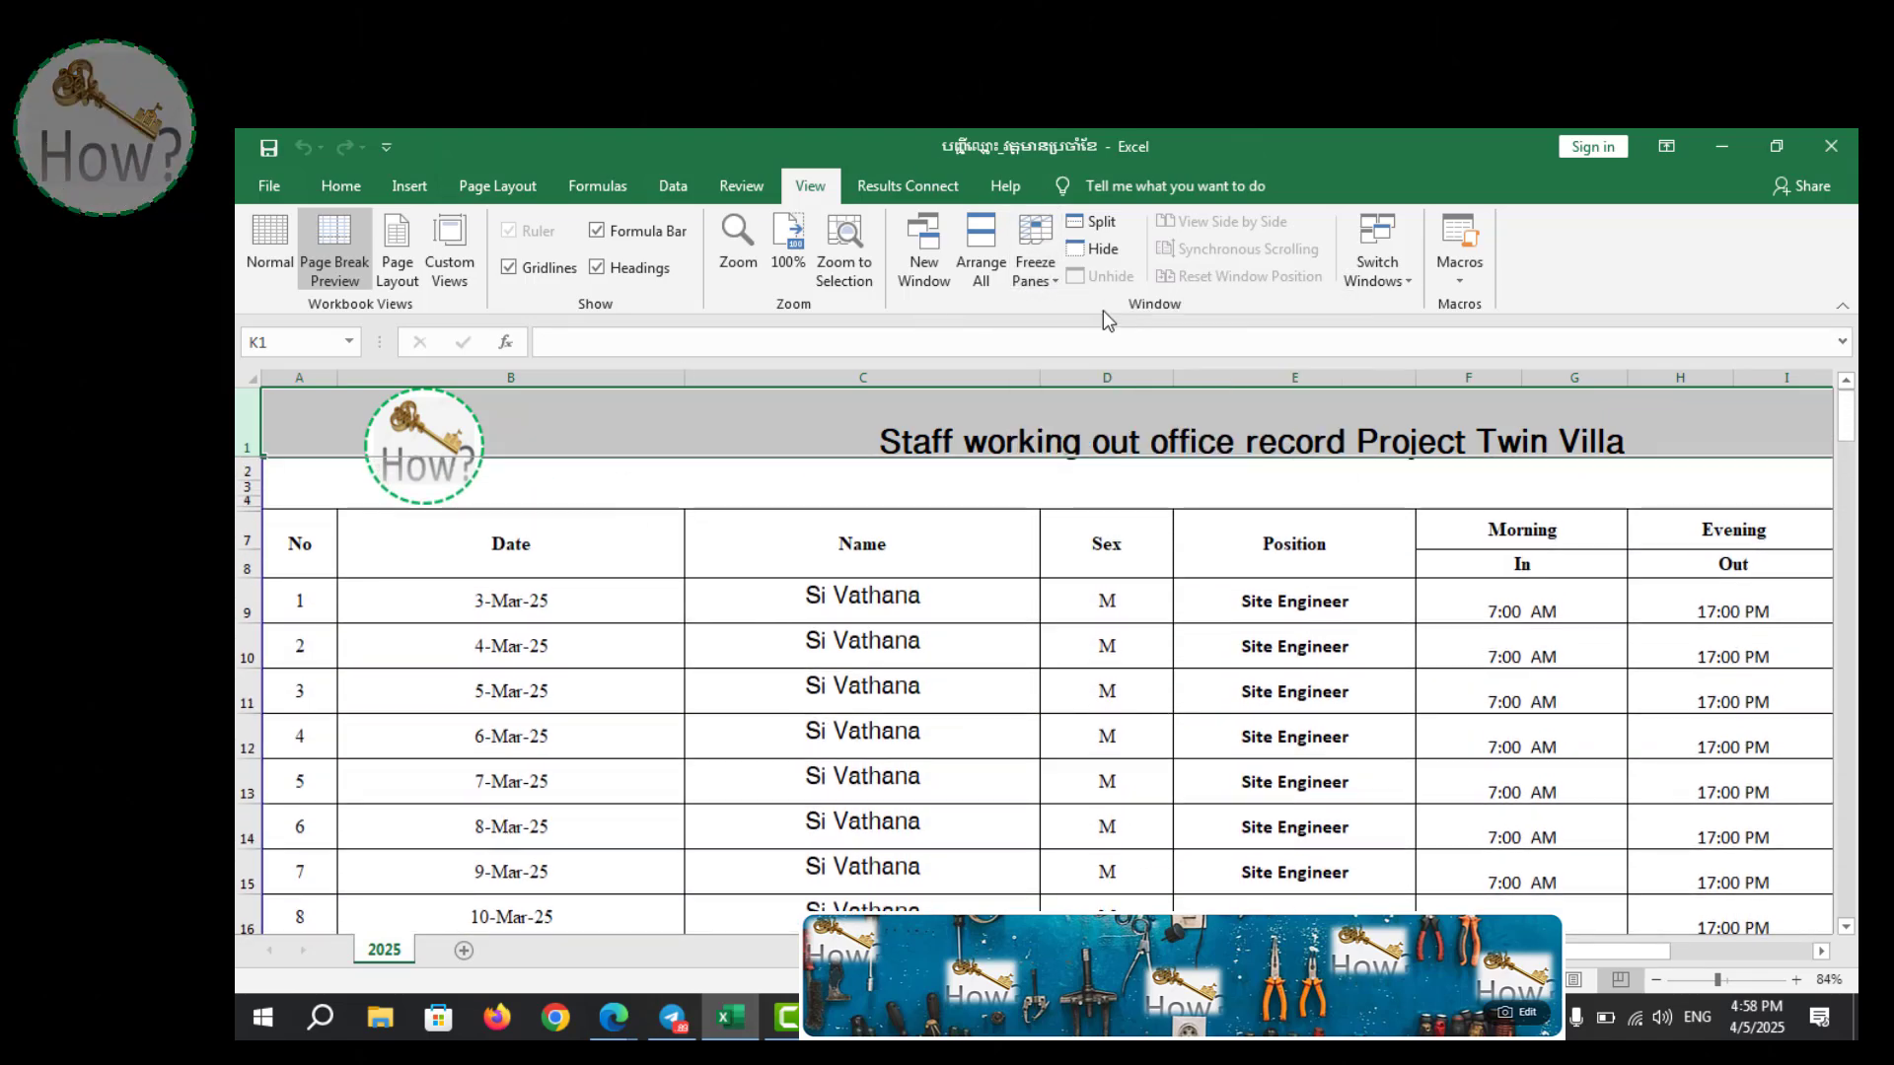
{"action": "scroll", "coordinate": [1089, 533], "scroll_direction": "down", "scroll_amount": 3}
{"action": "scroll", "coordinate": [1055, 592], "scroll_direction": "up", "scroll_amount": 3}
{"action": "left_click", "coordinate": [1023, 626]}
{"action": "scroll", "coordinate": [1021, 592], "scroll_direction": "up", "scroll_amount": 1}
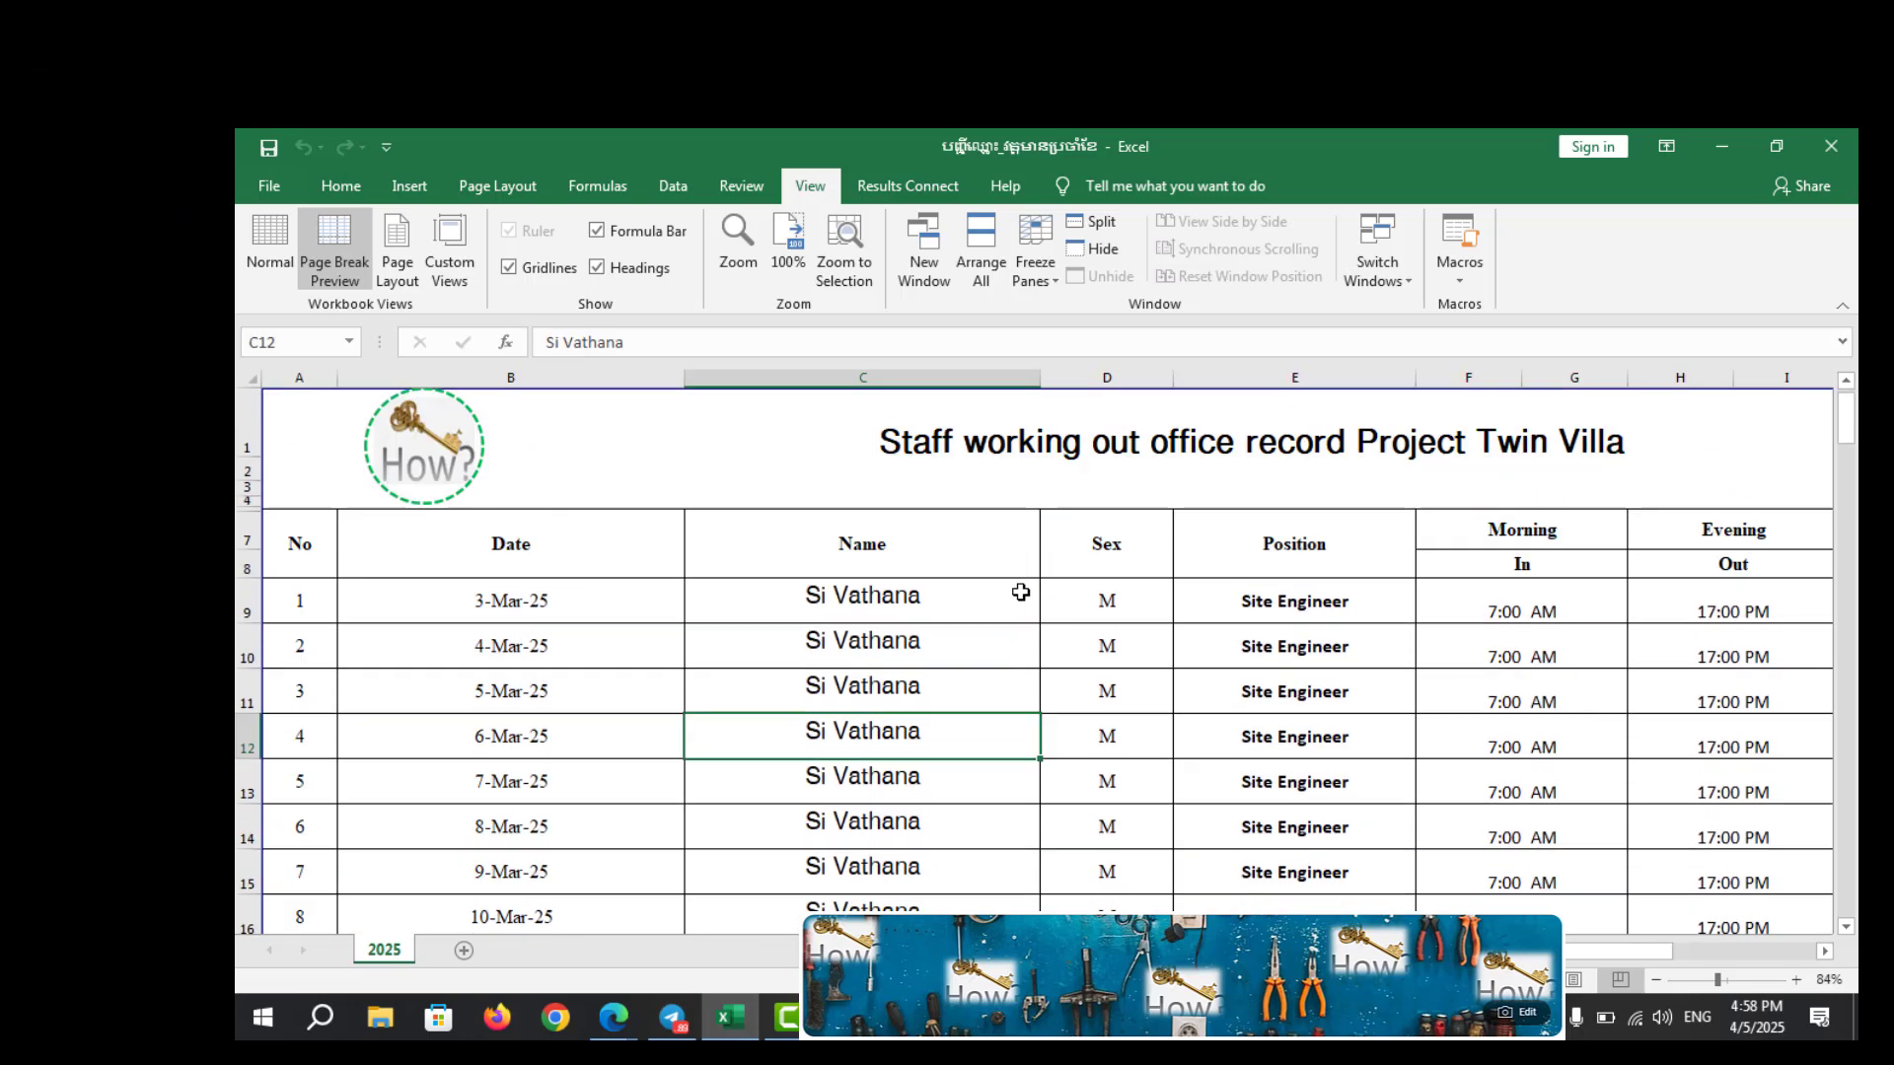
{"action": "scroll", "coordinate": [1017, 584], "scroll_direction": "down", "scroll_amount": 6}
{"action": "scroll", "coordinate": [1017, 572], "scroll_direction": "up", "scroll_amount": 6}
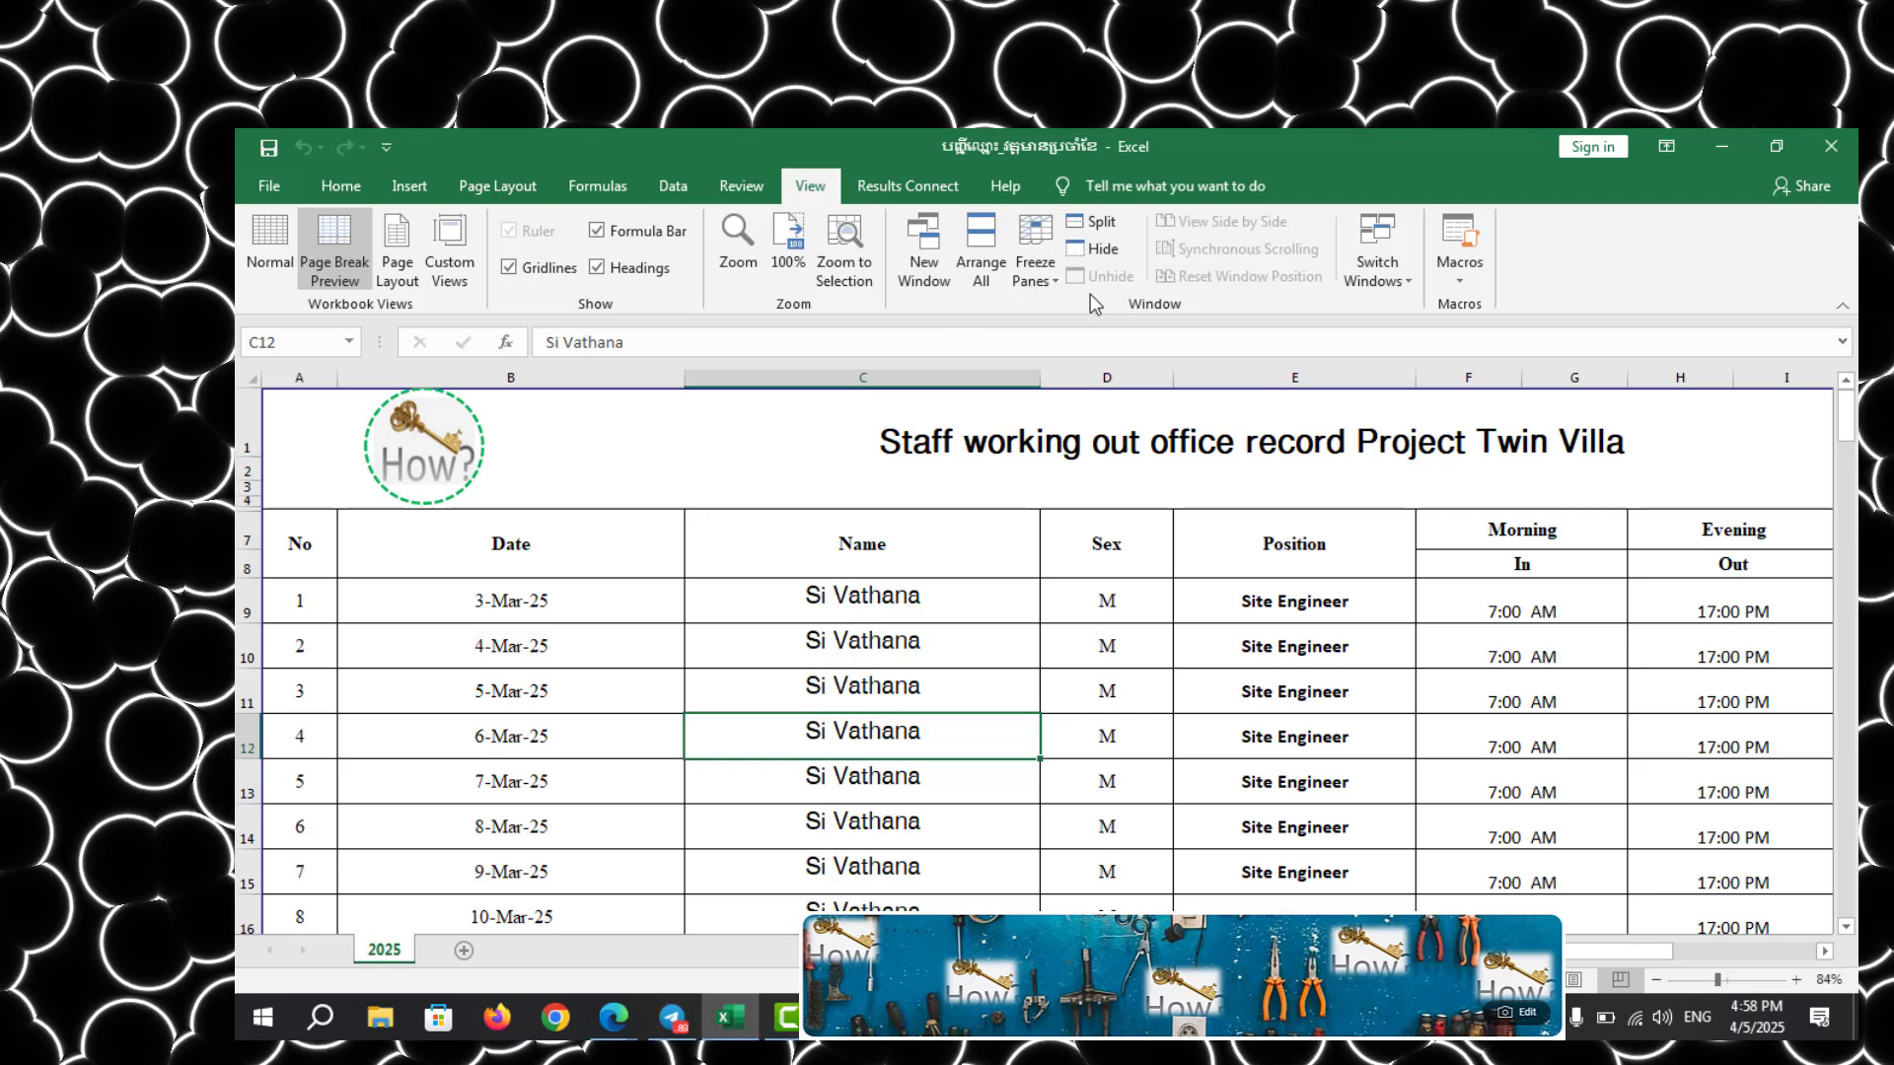
Lock column A using Freeze First Column and check how the No column behaves while moving down and across the sheet
{"action": "left_click", "coordinate": [1045, 286]}
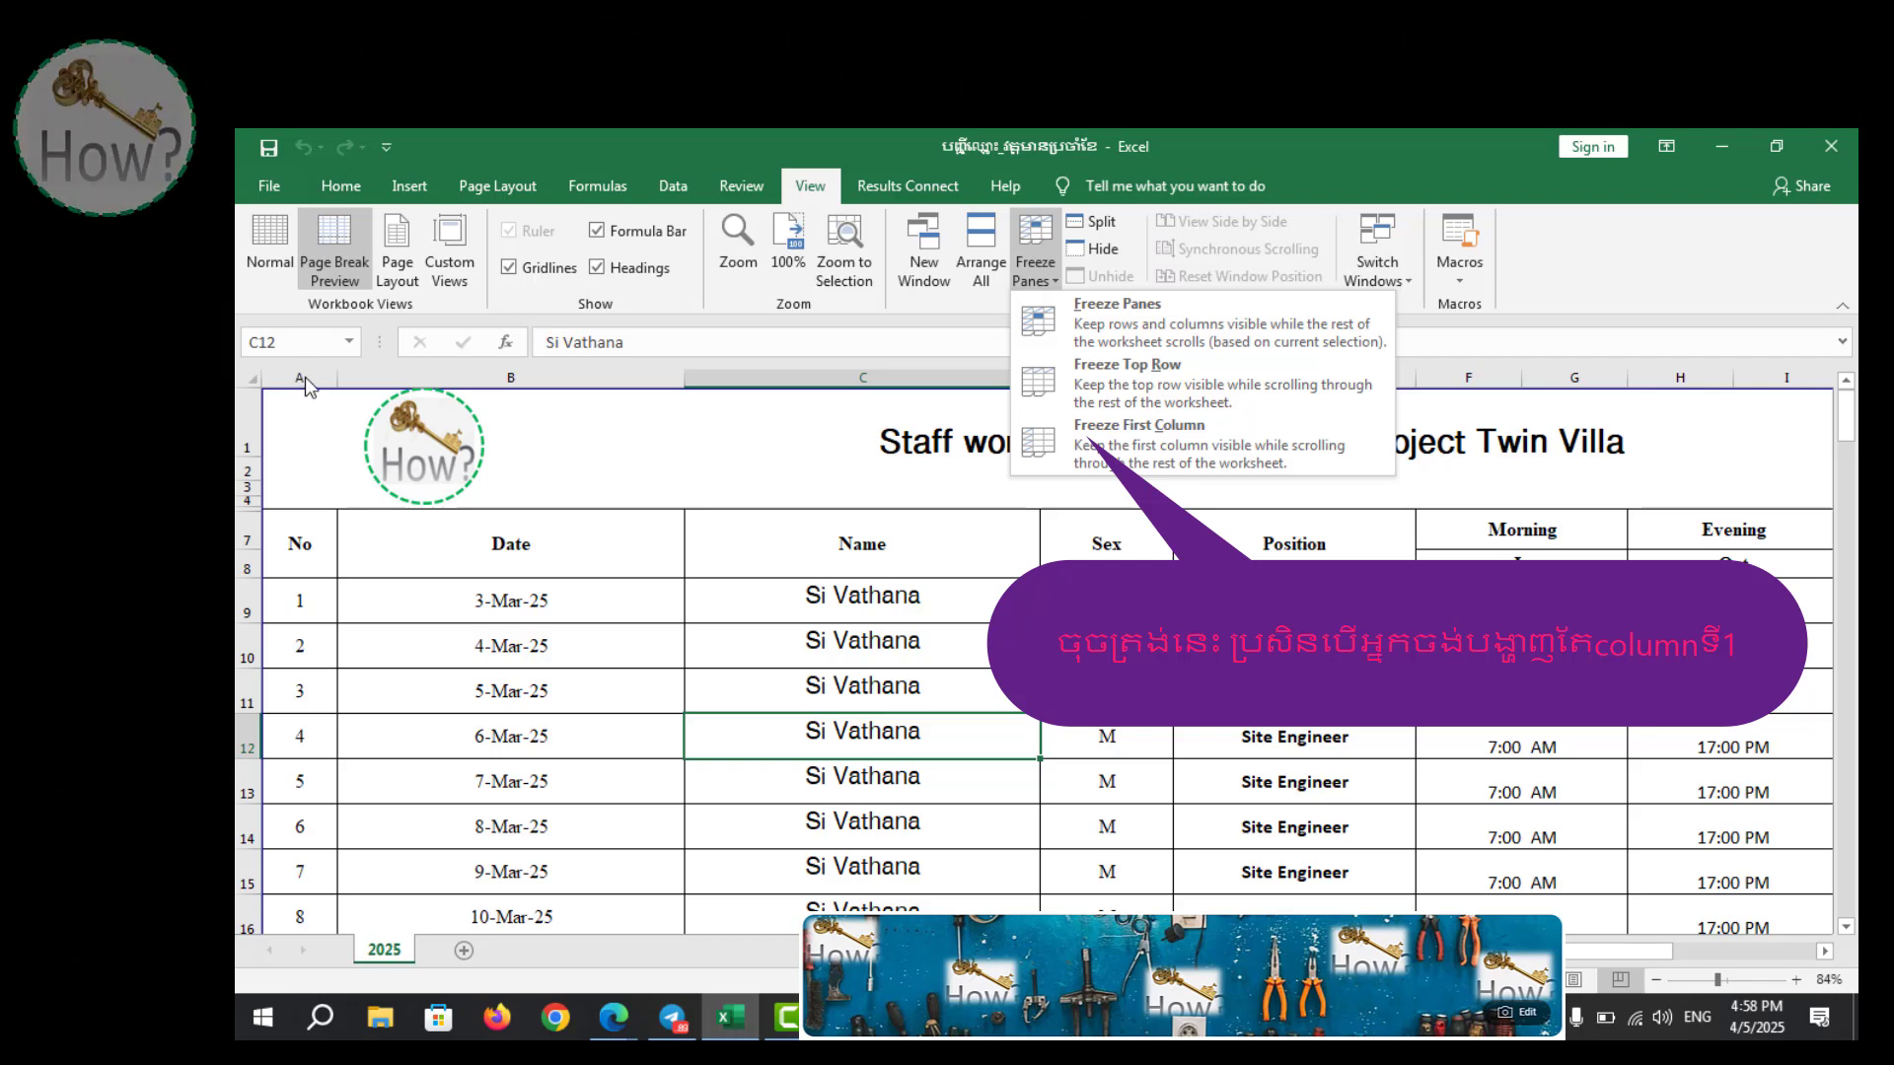
{"action": "left_click", "coordinate": [1088, 431]}
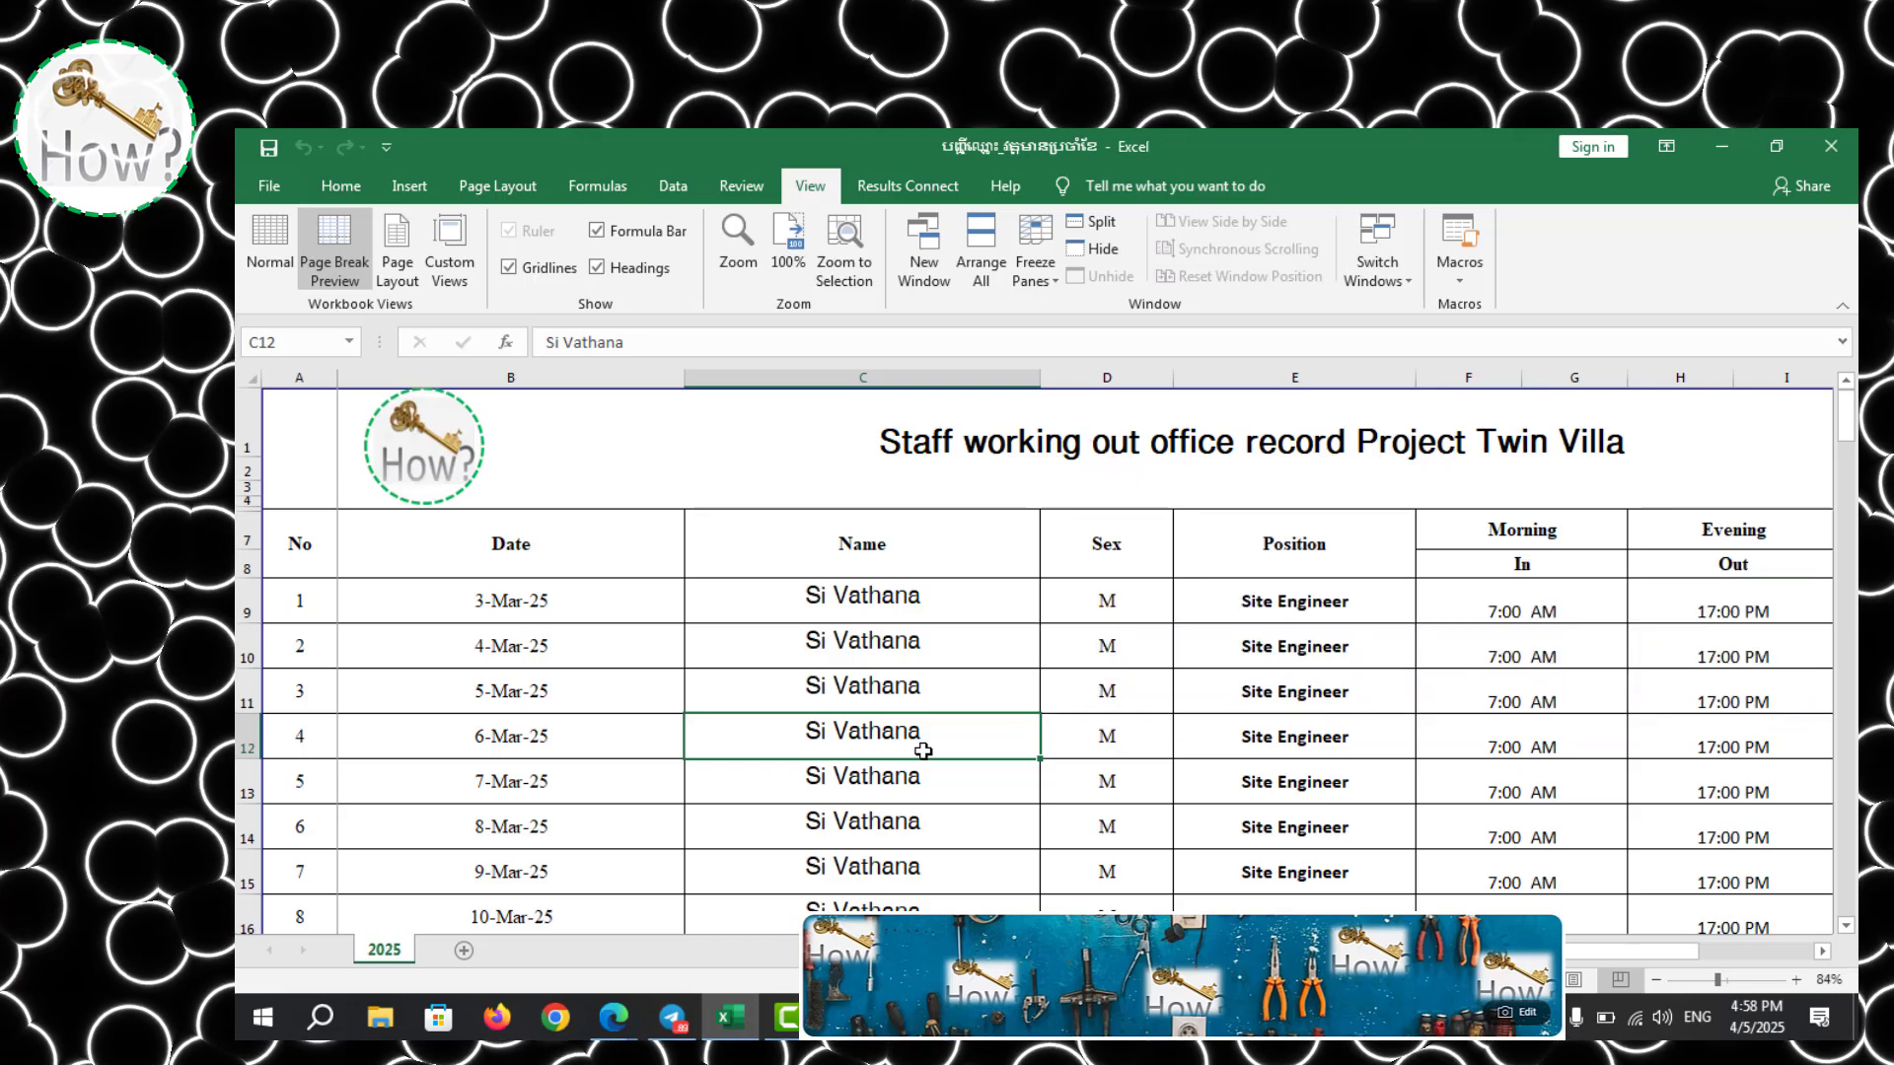
{"action": "scroll", "coordinate": [925, 735], "scroll_direction": "down", "scroll_amount": 5}
{"action": "scroll", "coordinate": [924, 735], "scroll_direction": "up", "scroll_amount": 5}
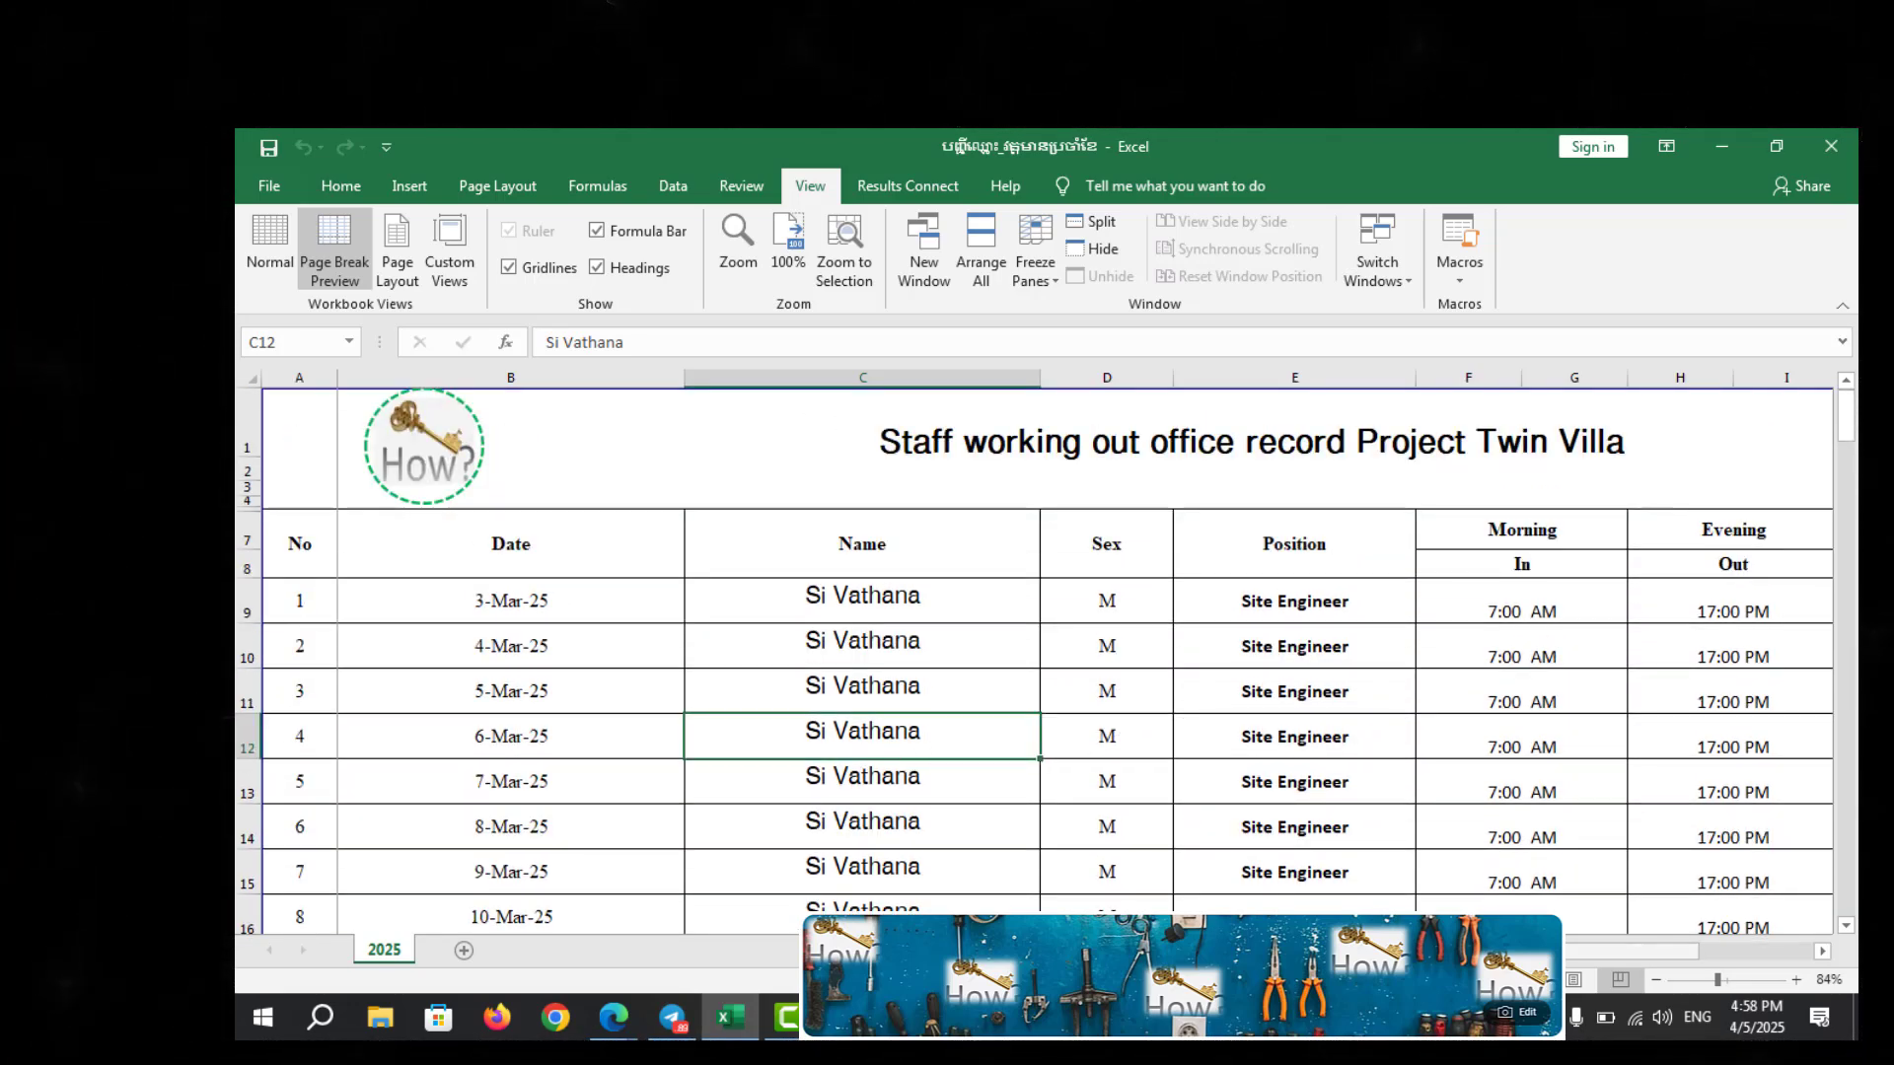
{"action": "scroll", "coordinate": [1085, 651], "scroll_direction": "right", "scroll_amount": 3}
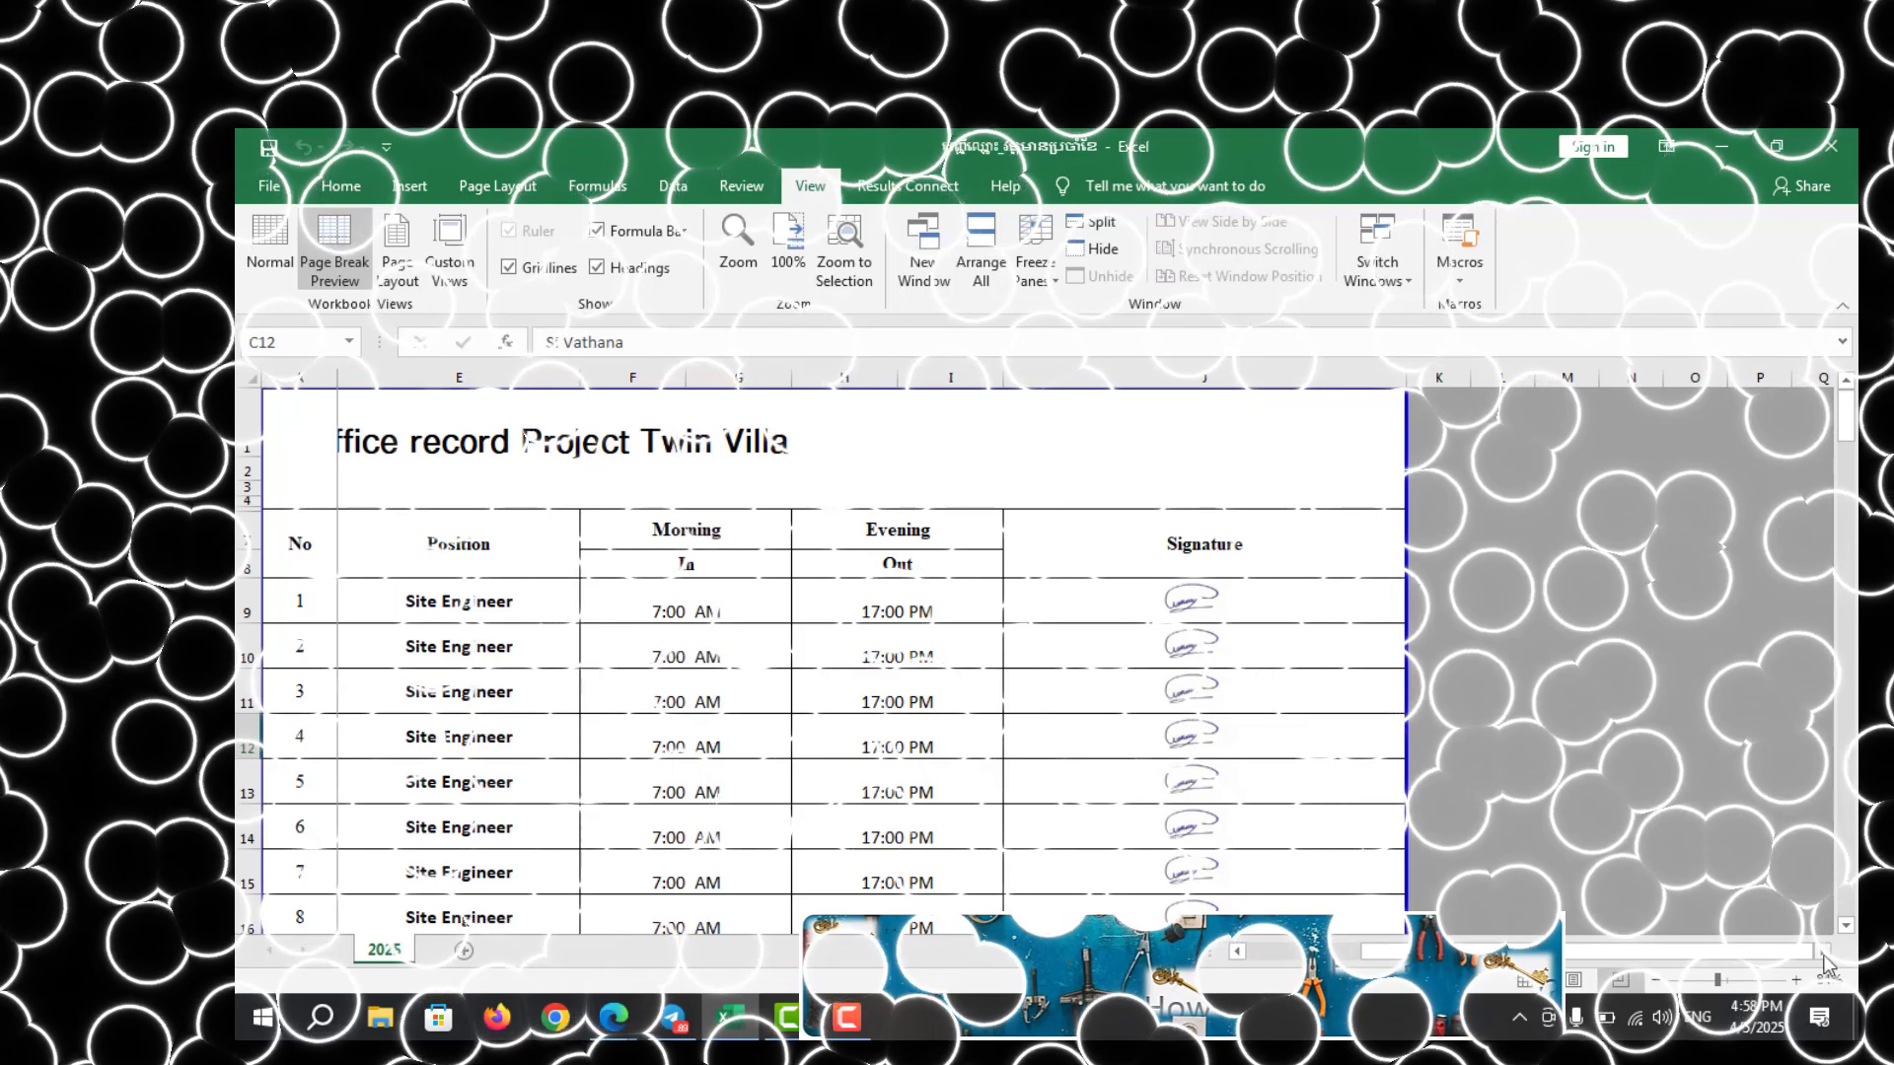
{"action": "scroll", "coordinate": [1822, 951], "scroll_direction": "right", "scroll_amount": 4}
{"action": "scroll", "coordinate": [1823, 950], "scroll_direction": "right", "scroll_amount": 3}
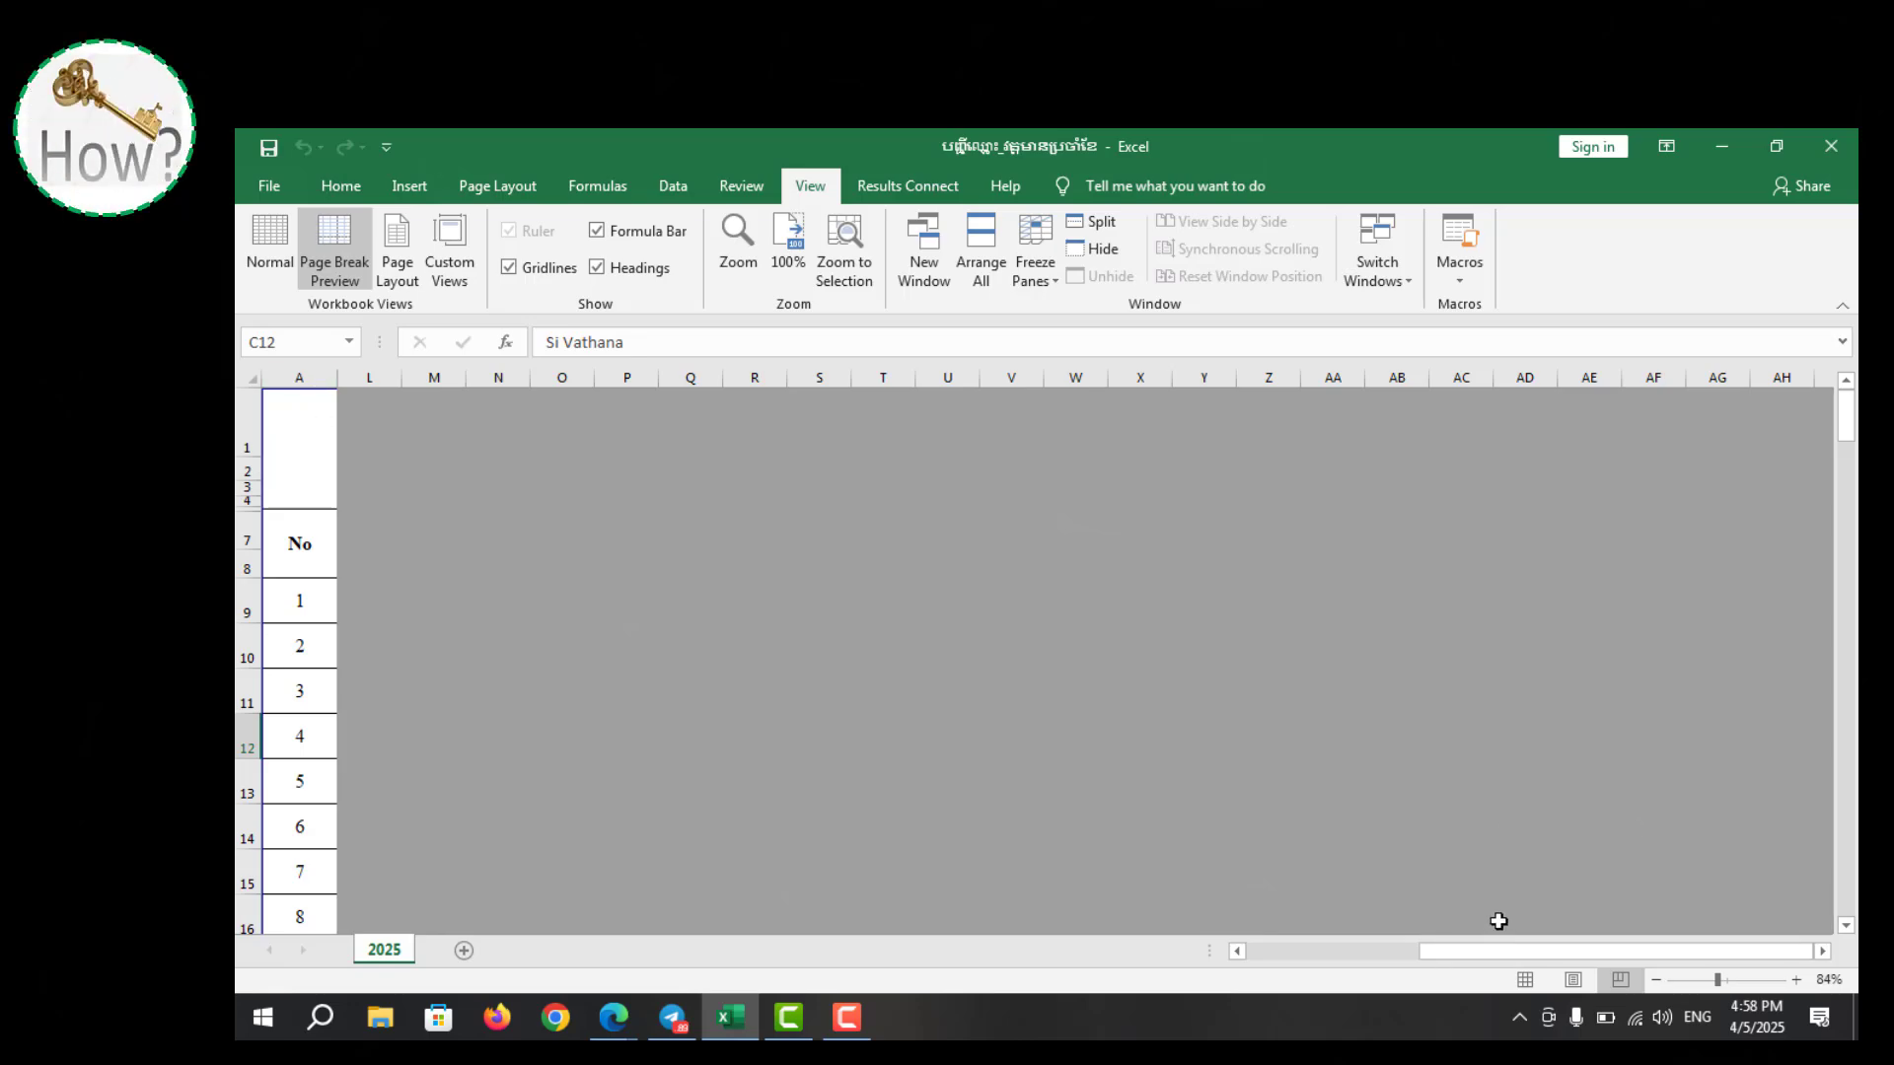
{"action": "mouse_move", "coordinate": [1477, 952]}
{"action": "left_mouse_down"}
{"action": "mouse_move", "coordinate": [1247, 948]}
{"action": "mouse_move", "coordinate": [1751, 948]}
{"action": "left_mouse_up"}
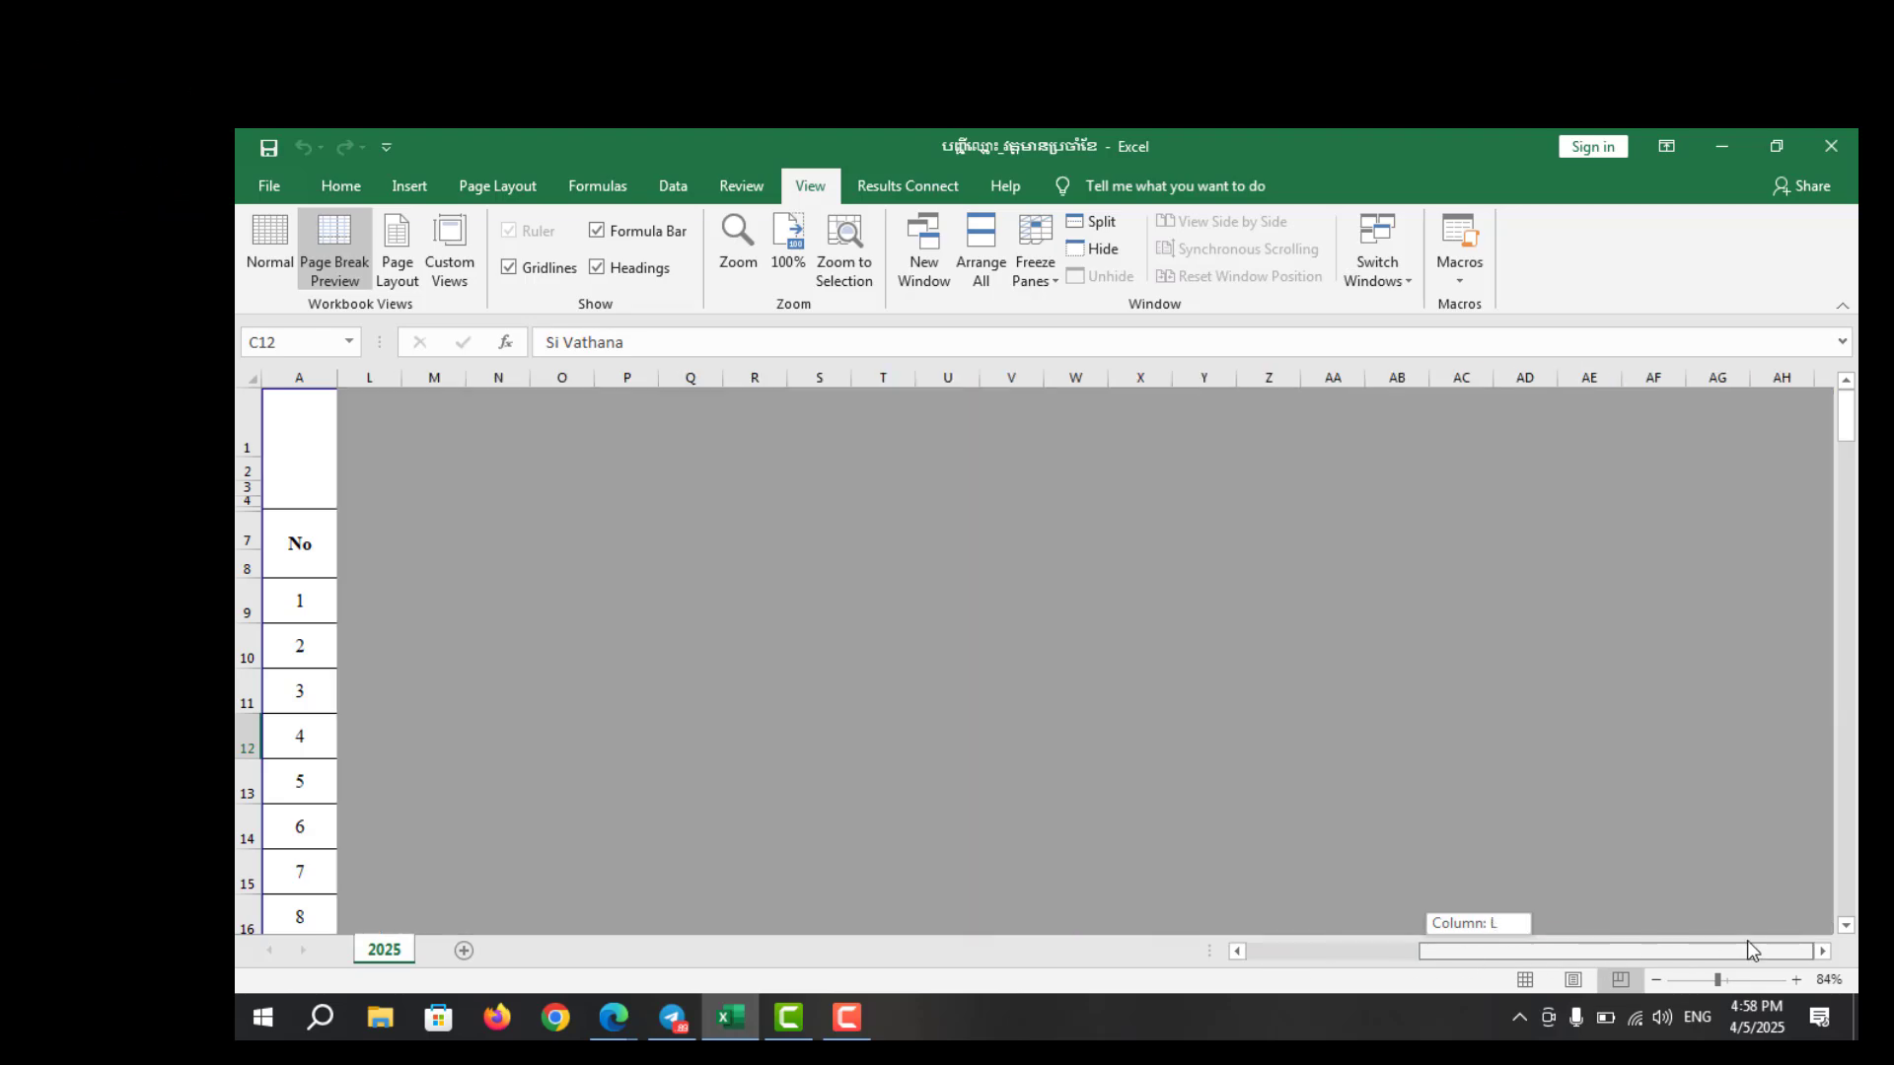
Unfreeze the first column and check how the attendance sheet moves across and down, returning to the title rows
{"action": "left_click", "coordinate": [1049, 277]}
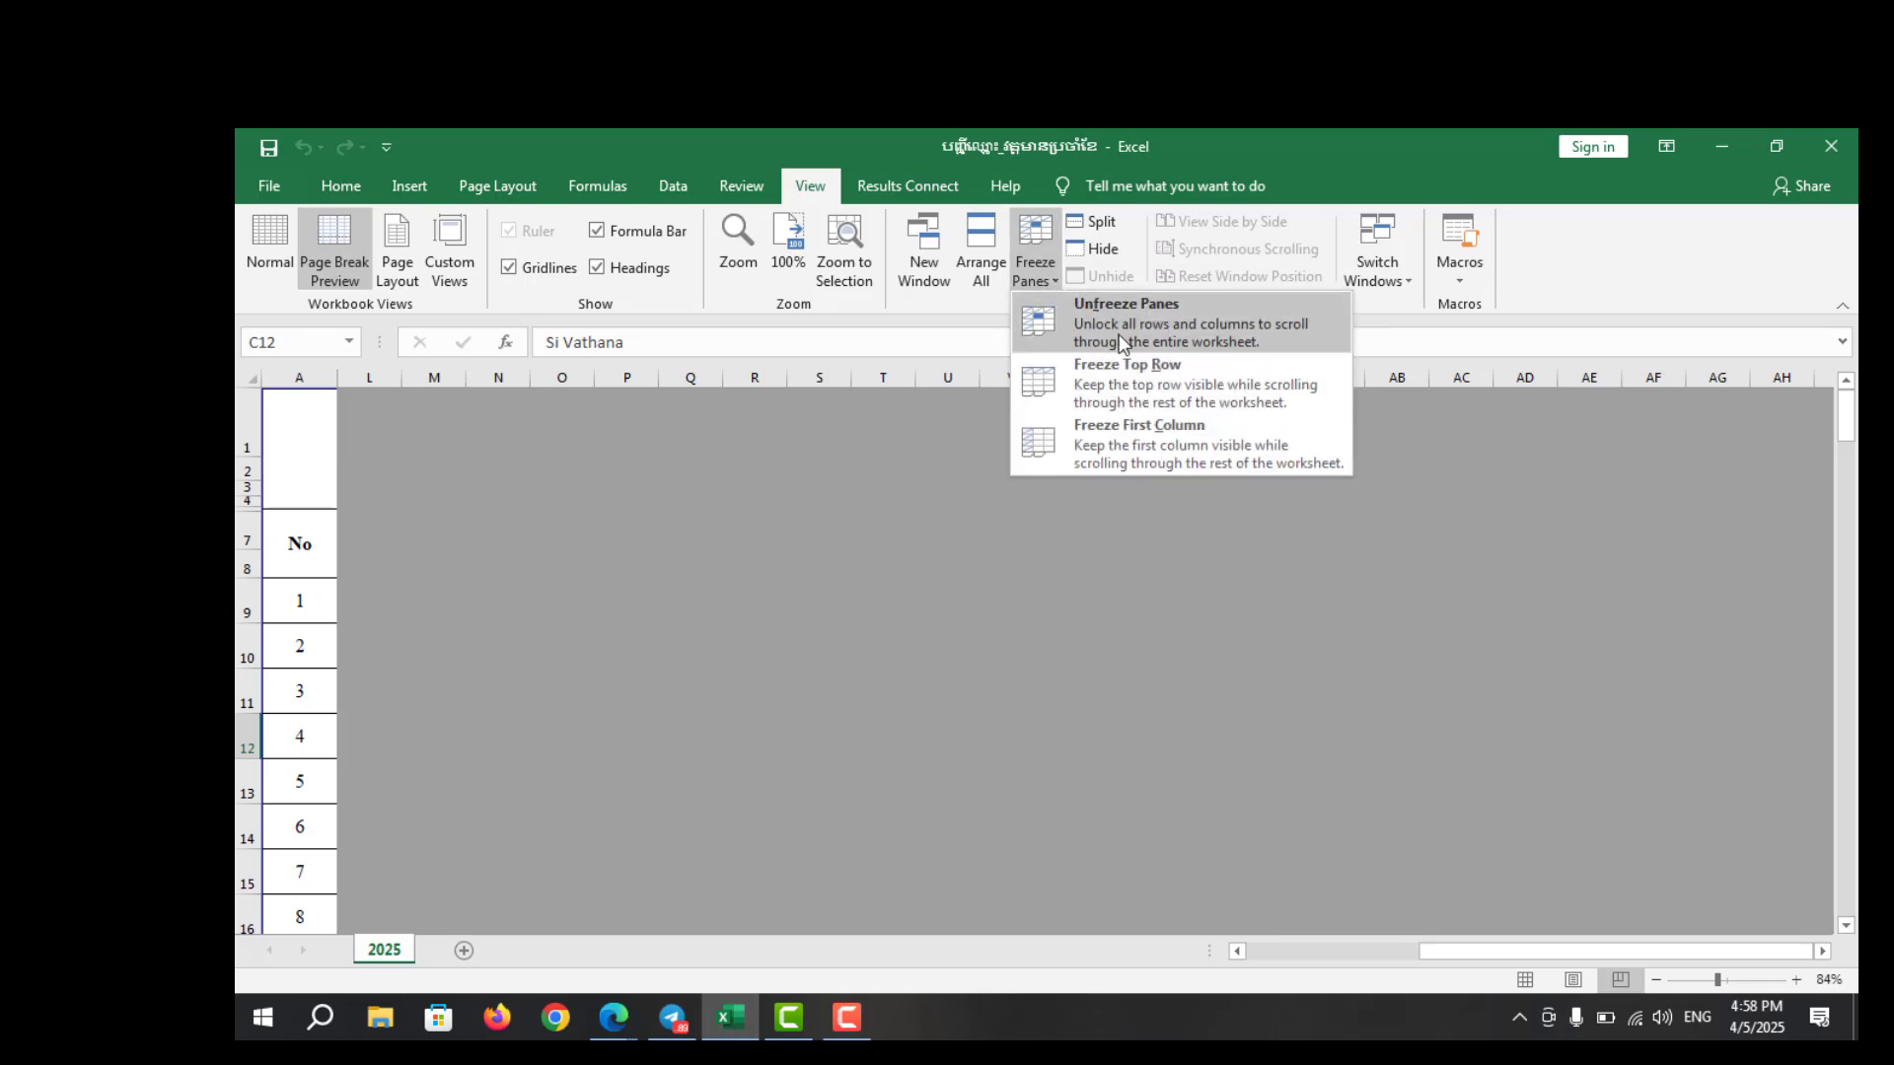
{"action": "left_click", "coordinate": [1118, 335]}
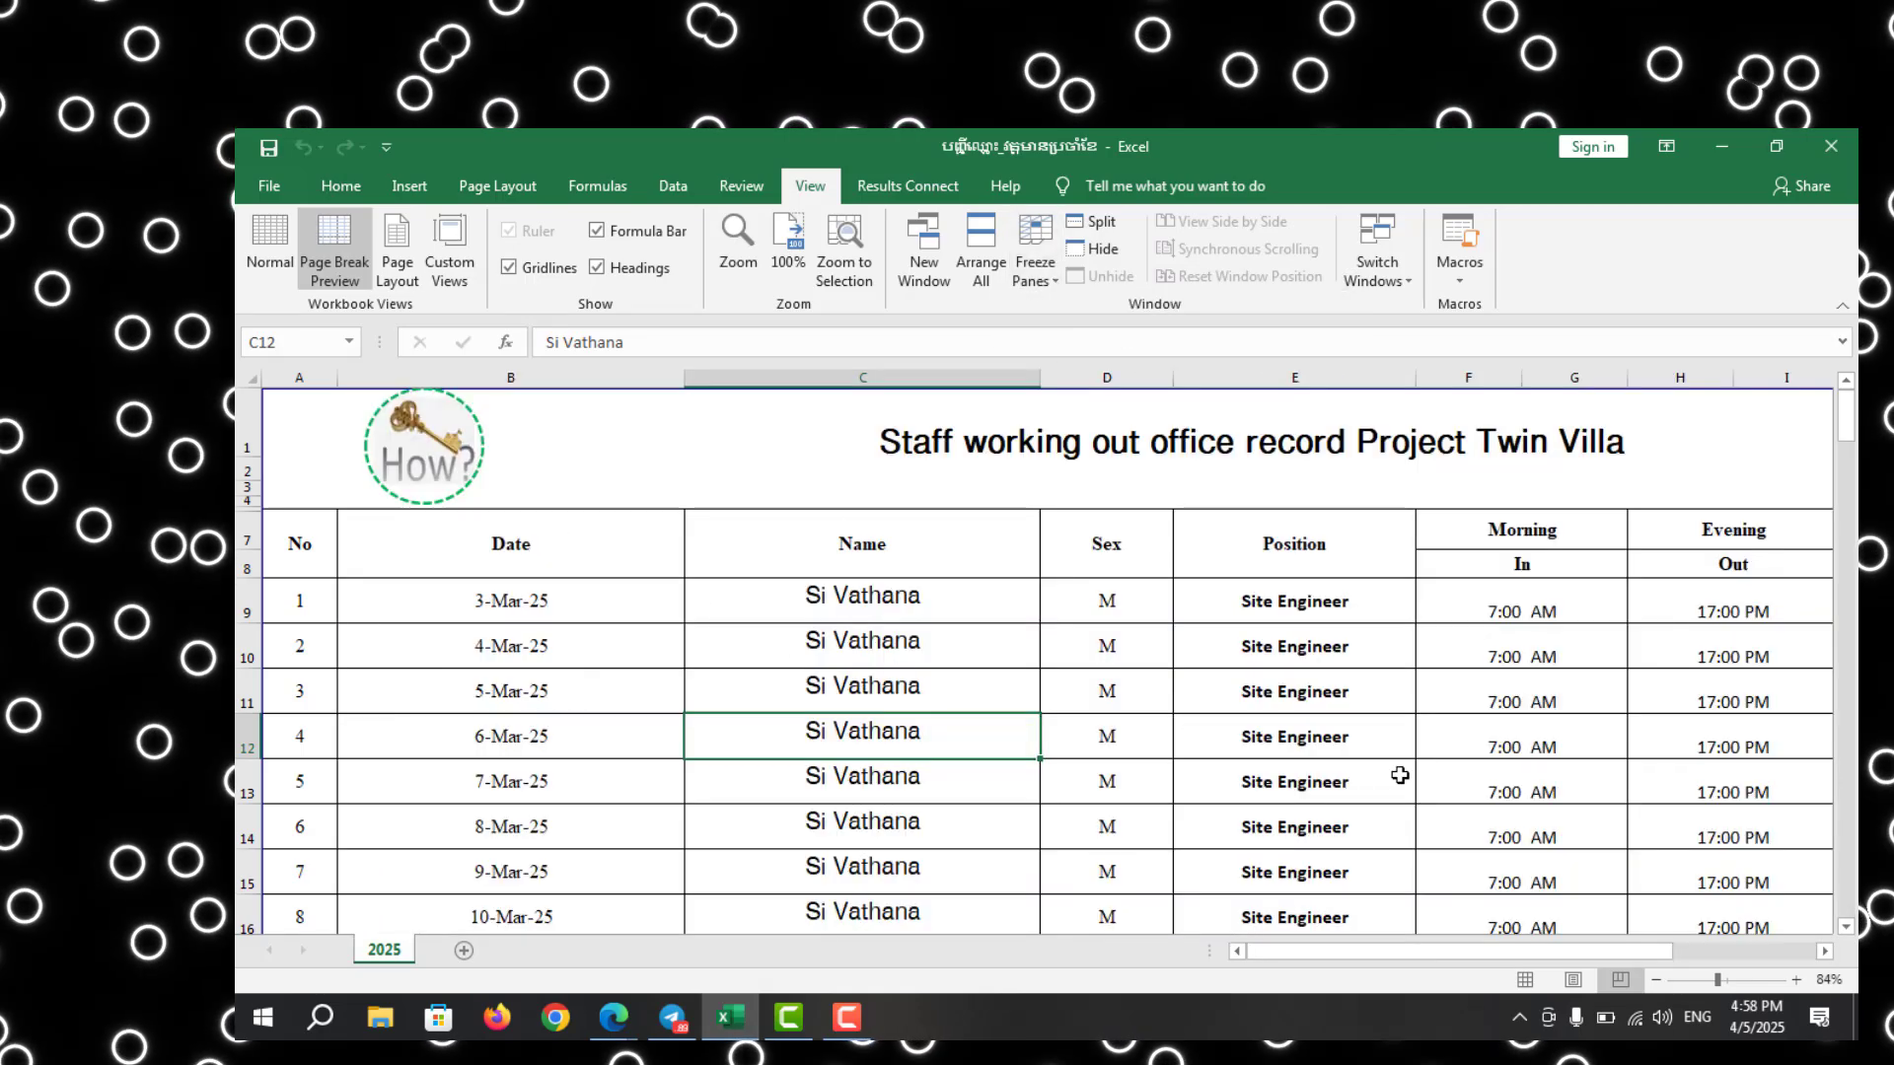
{"action": "mouse_move", "coordinate": [1560, 944]}
{"action": "left_mouse_down"}
{"action": "mouse_move", "coordinate": [1838, 947]}
{"action": "mouse_move", "coordinate": [1641, 931]}
{"action": "left_mouse_up"}
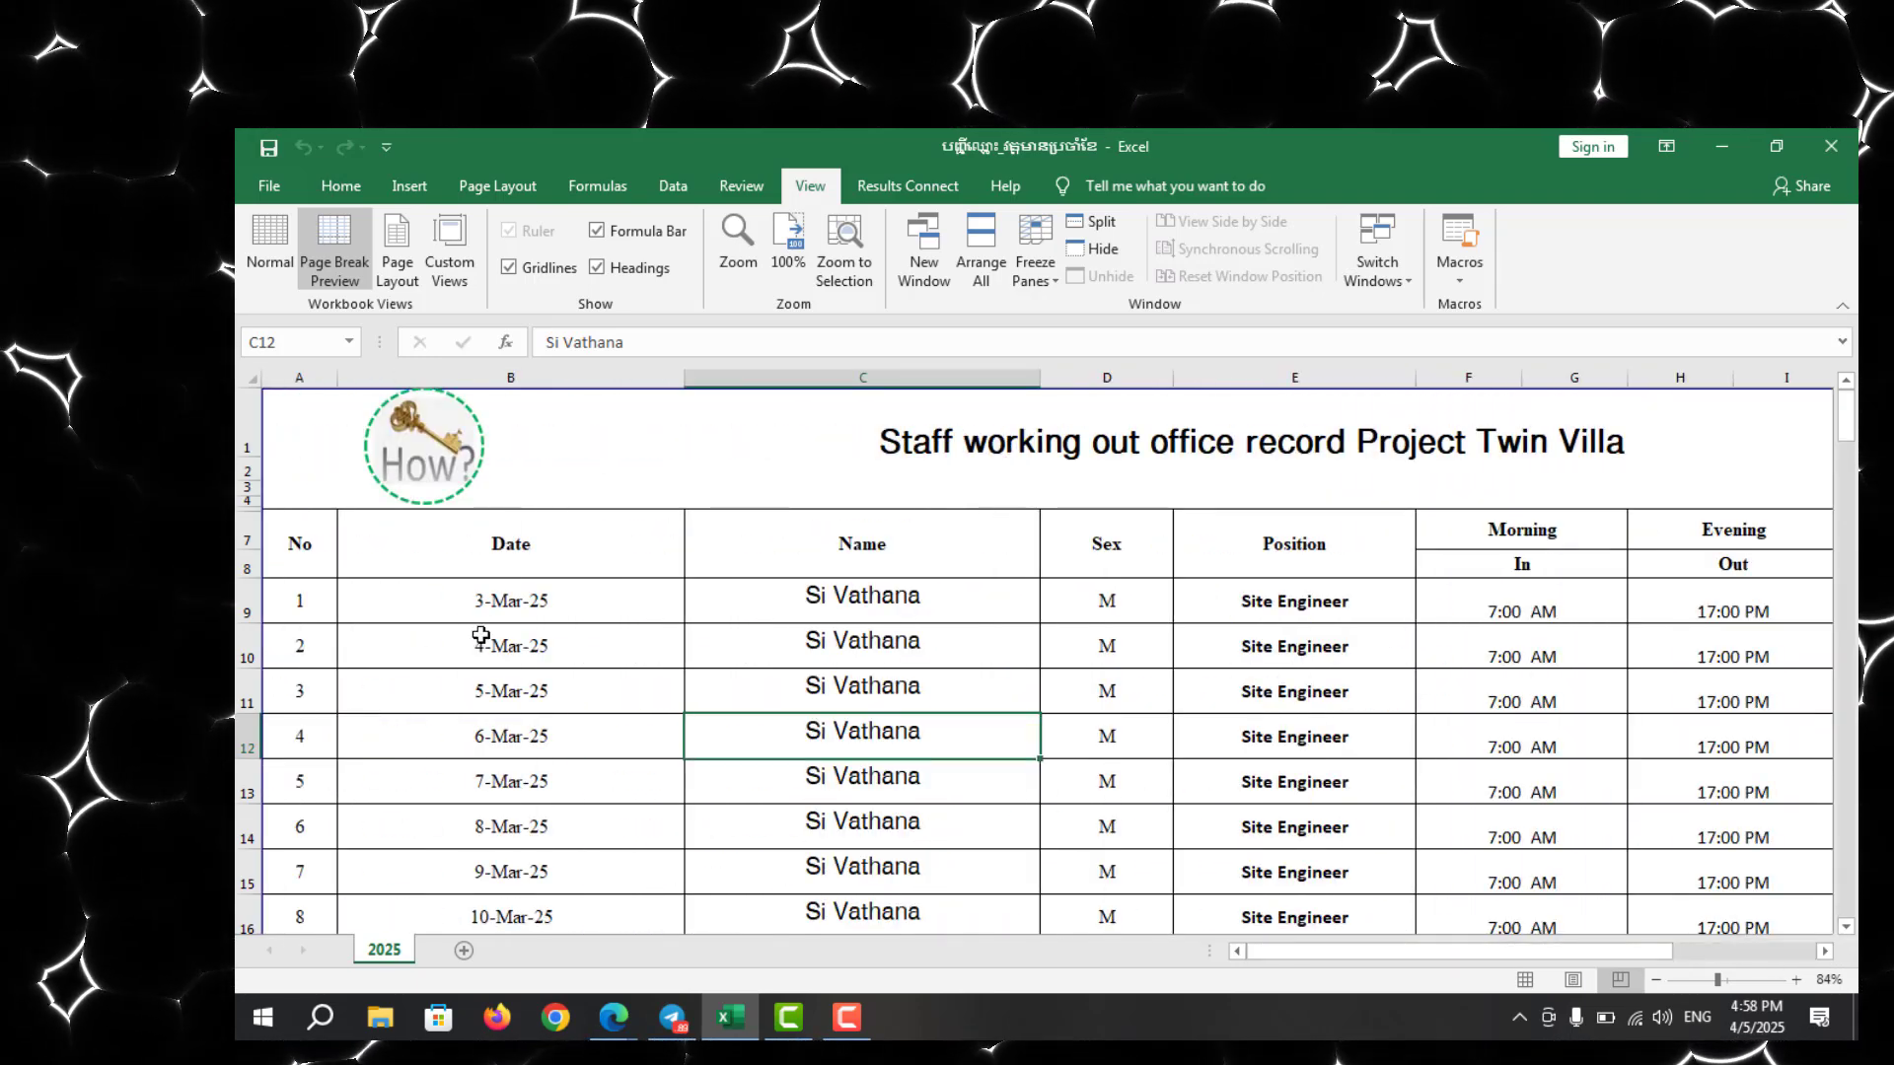
{"action": "scroll", "coordinate": [484, 601], "scroll_direction": "down", "scroll_amount": 7}
{"action": "scroll", "coordinate": [503, 606], "scroll_direction": "down", "scroll_amount": 5}
{"action": "scroll", "coordinate": [723, 636], "scroll_direction": "up", "scroll_amount": 13}
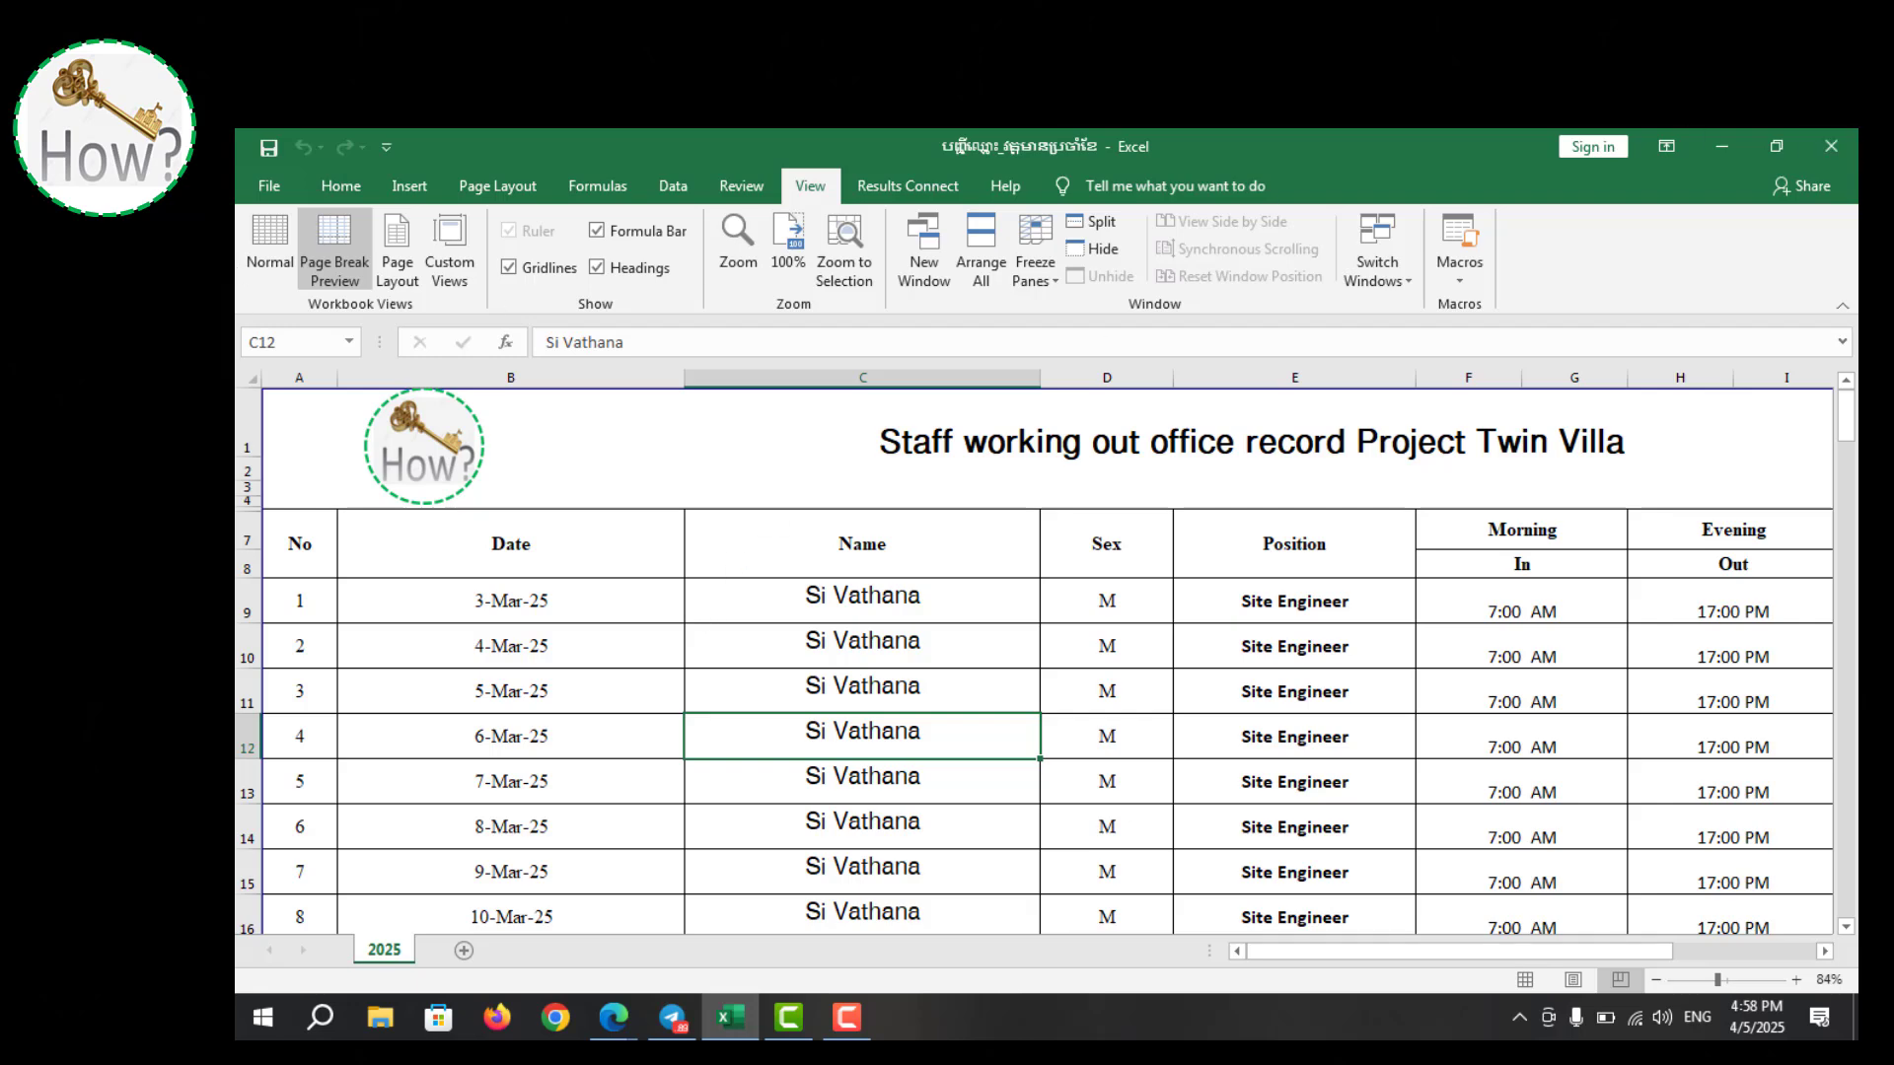
Close the attendance workbook and save its changes
{"action": "left_click", "coordinate": [1830, 149]}
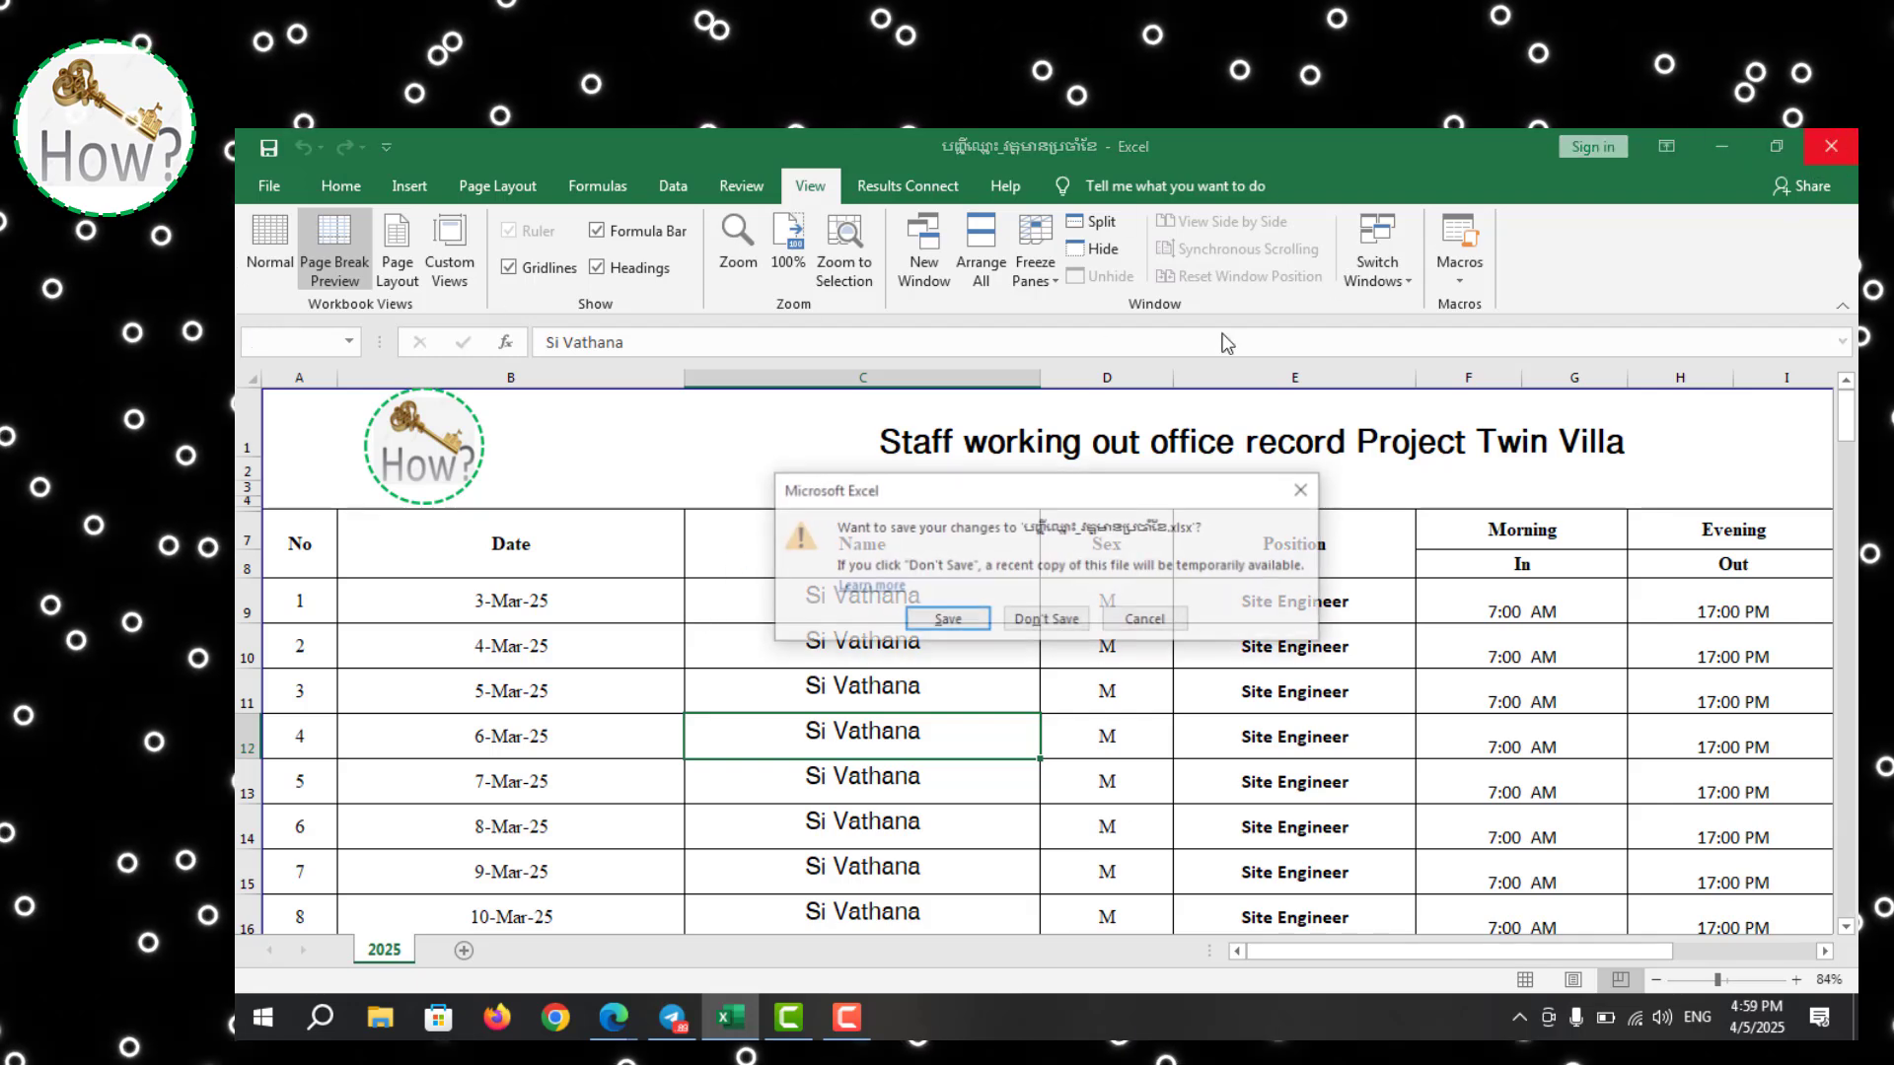
{"action": "left_click", "coordinate": [948, 620]}
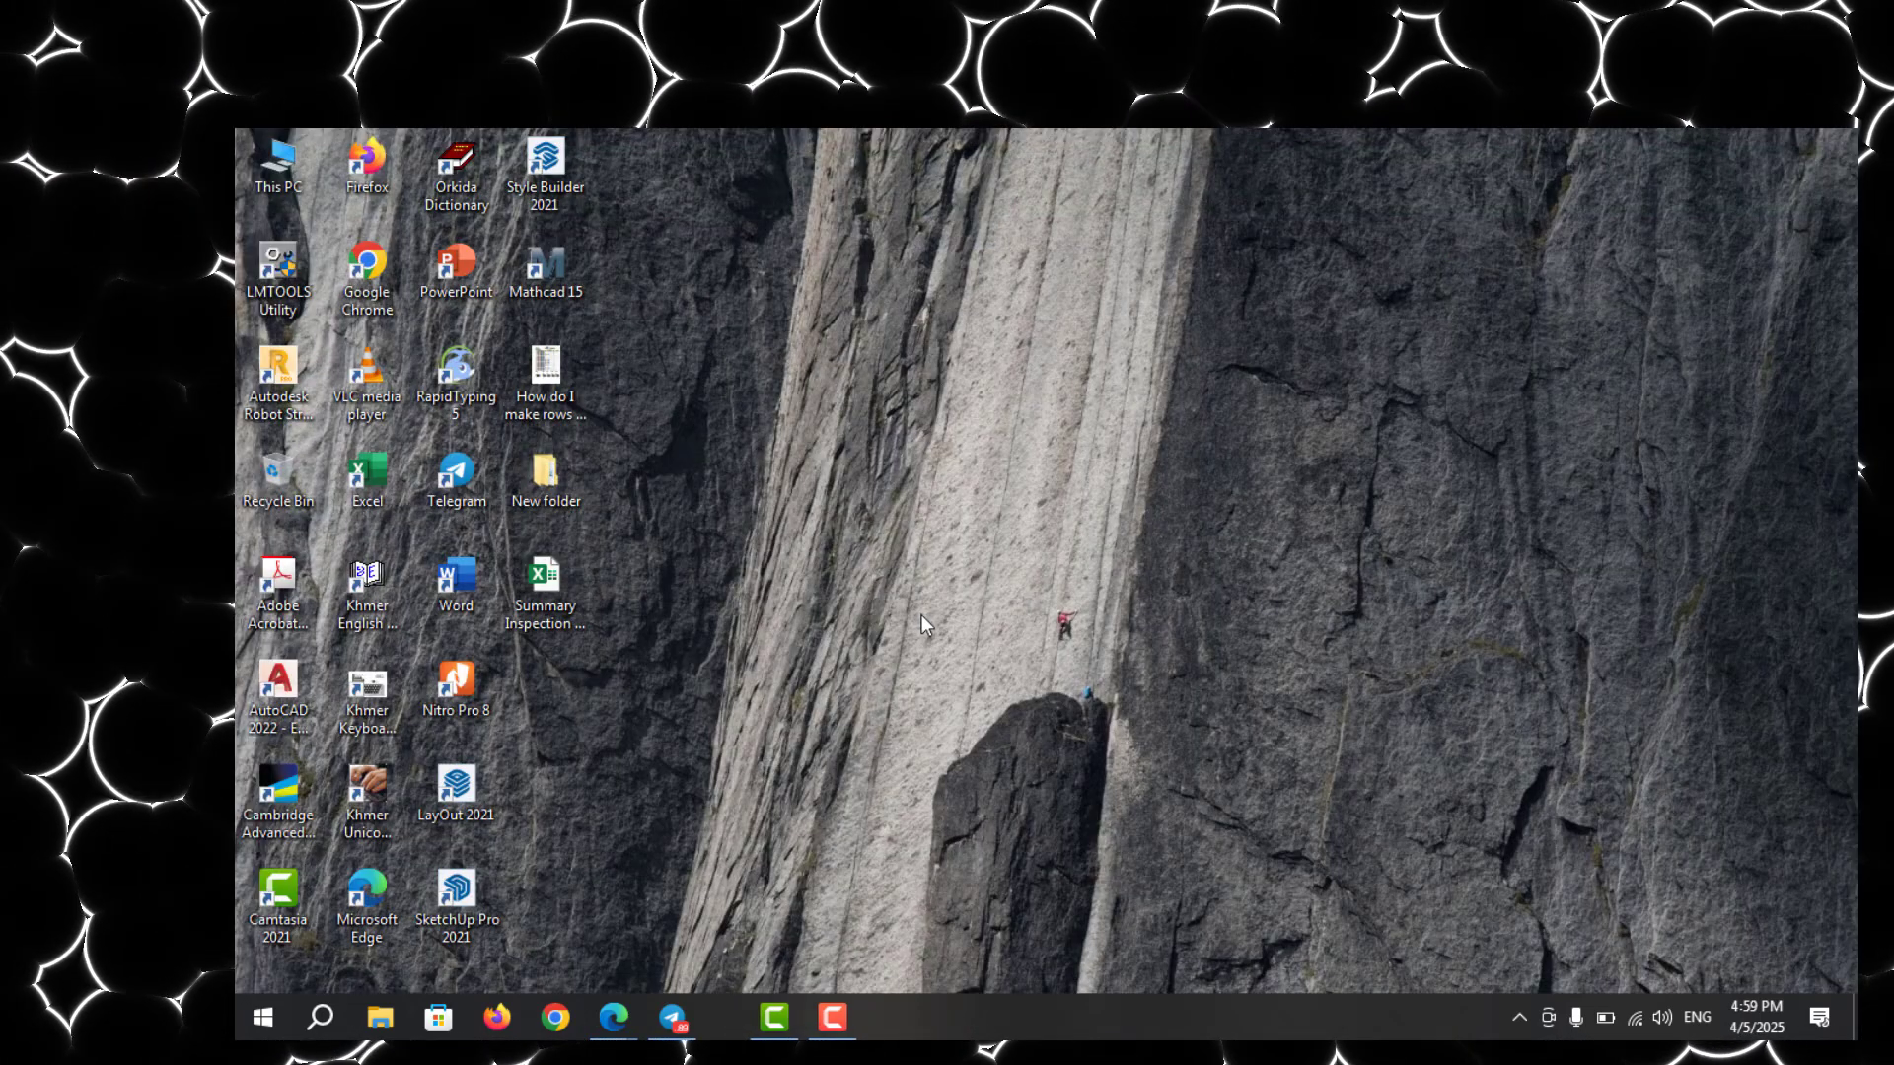
Refresh the Windows desktop
{"action": "right_click", "coordinate": [1044, 163]}
{"action": "left_click", "coordinate": [1118, 236]}
{"action": "right_click", "coordinate": [1113, 218]}
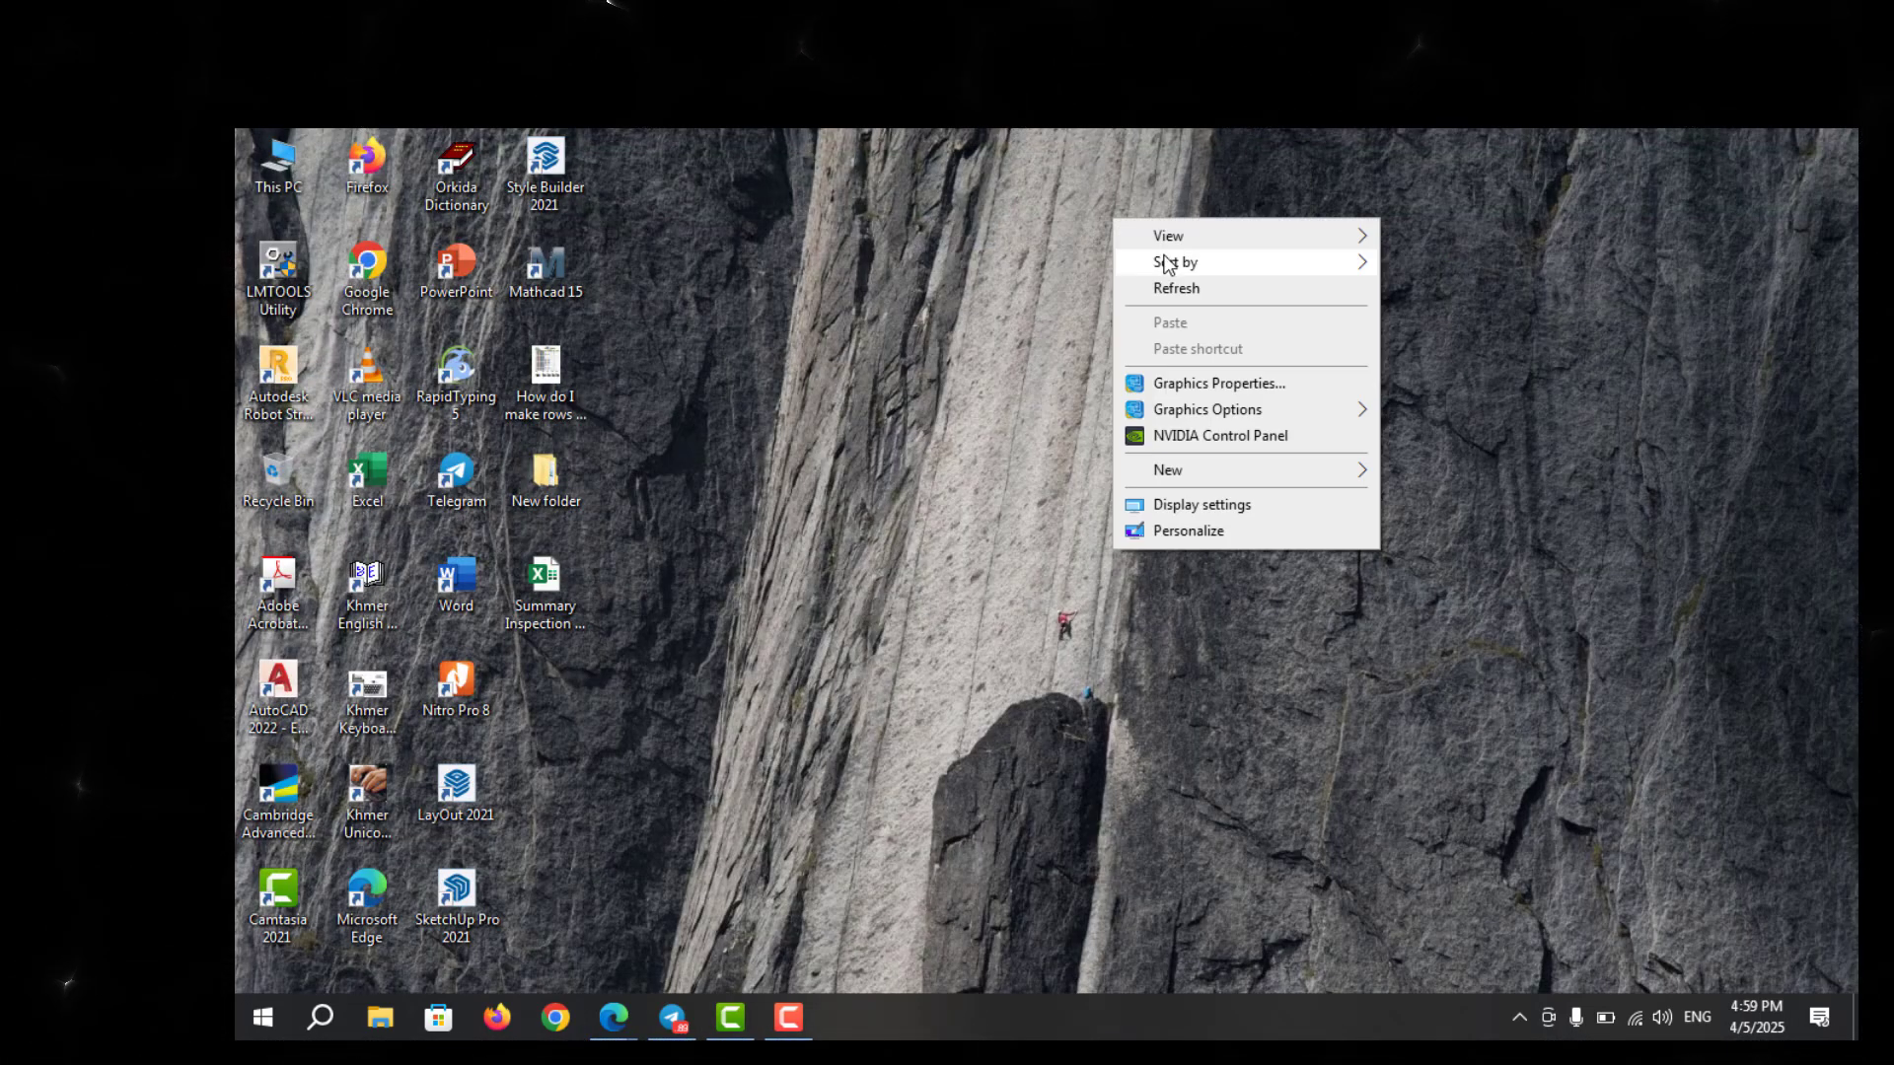
{"action": "left_click", "coordinate": [1174, 288]}
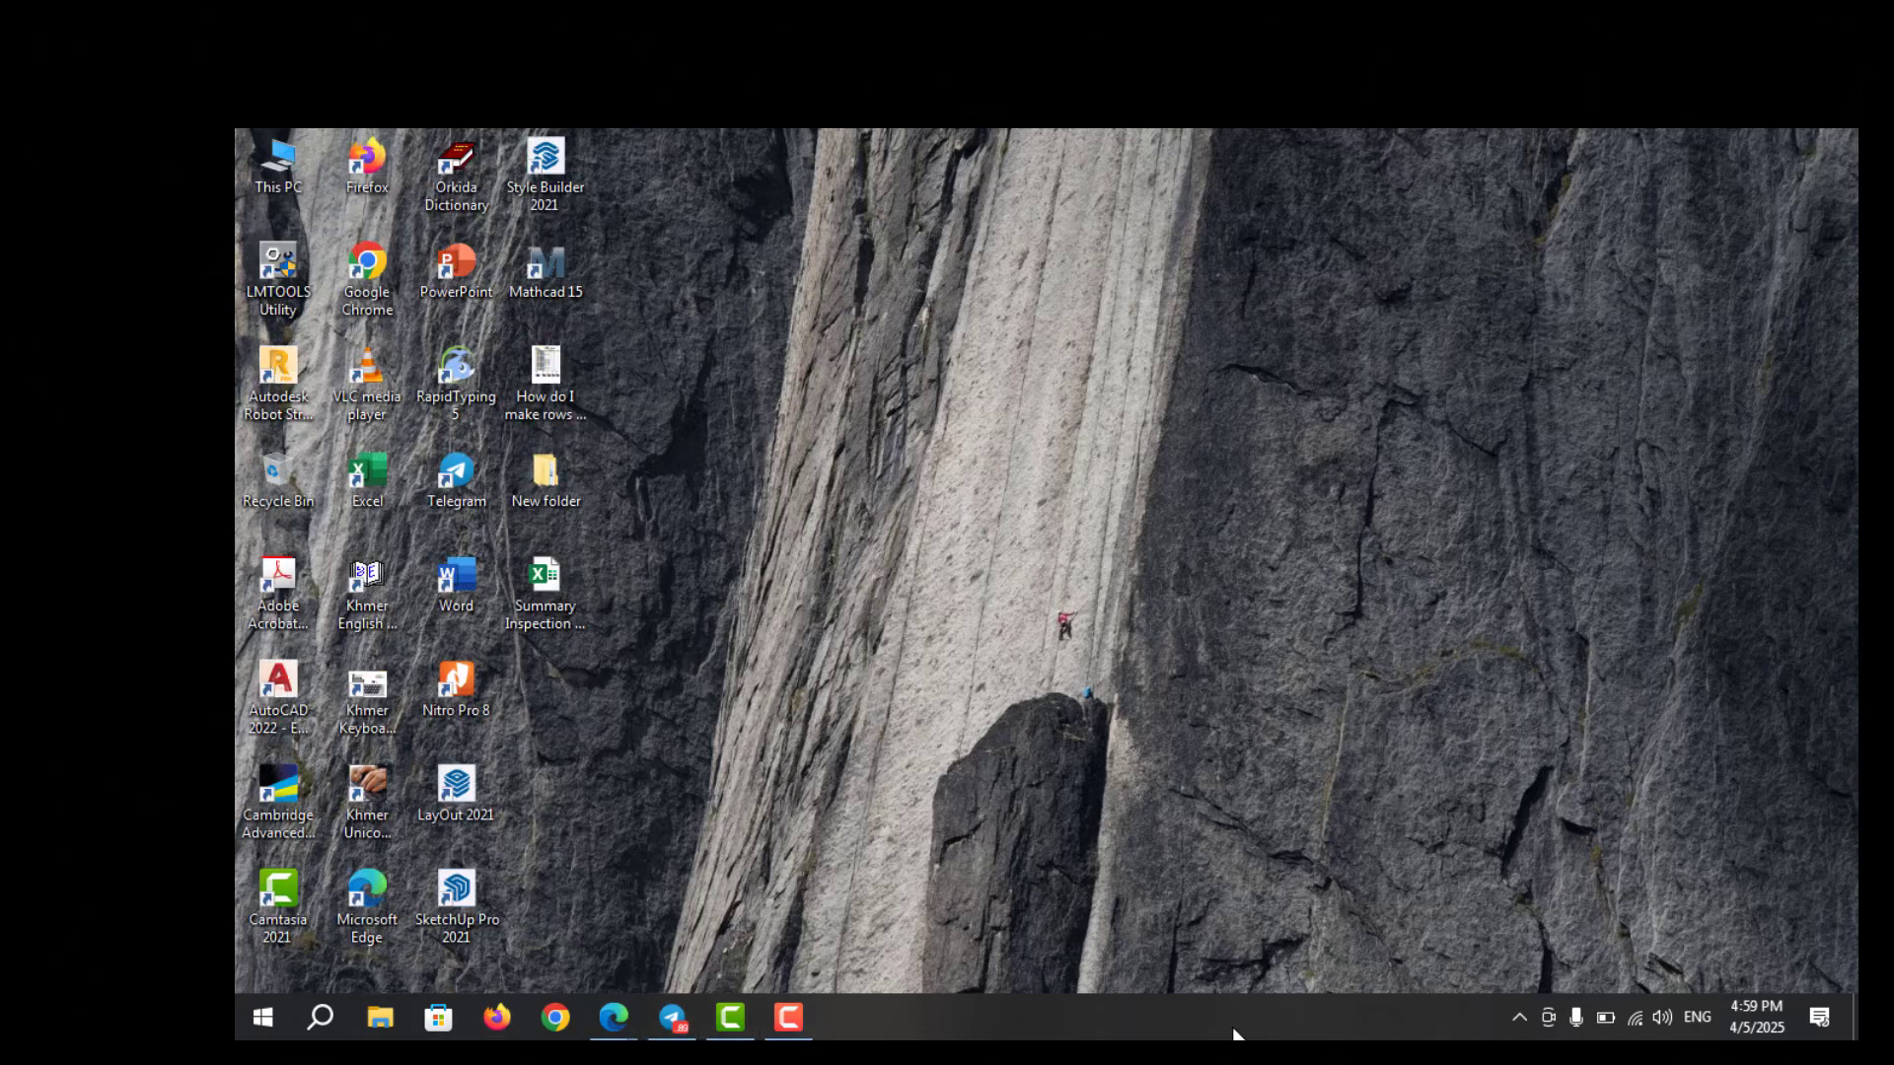